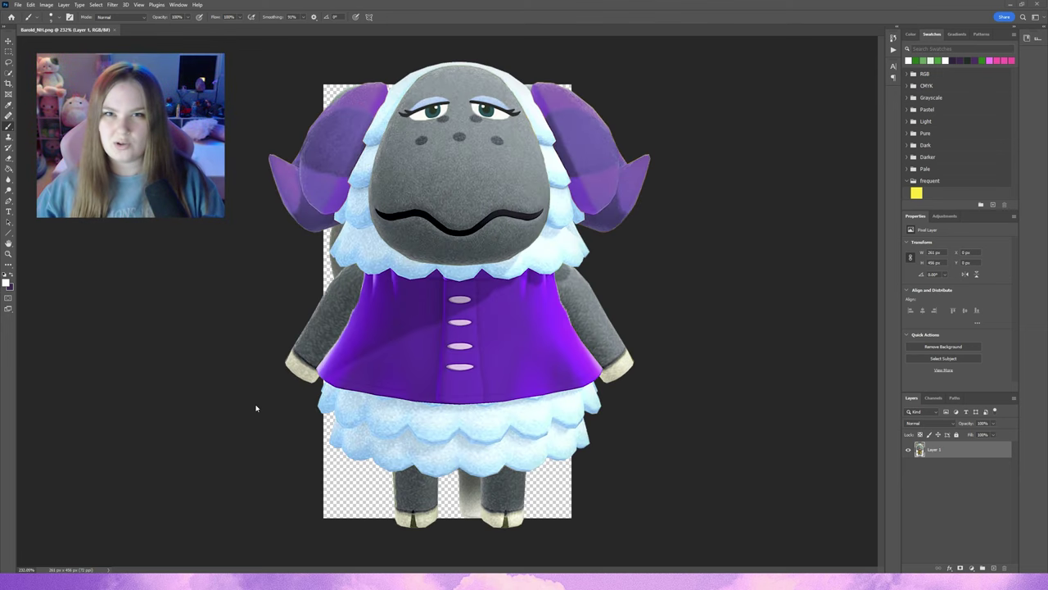
{"action": "scroll", "coordinate": [295, 287], "scroll_direction": "up", "scroll_amount": 2}
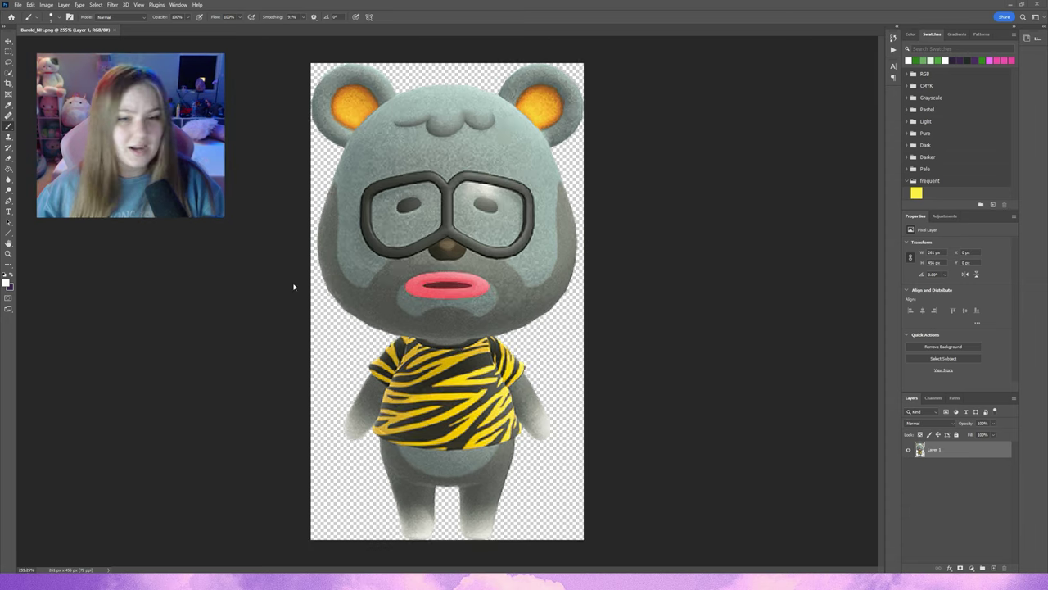
{"action": "scroll", "coordinate": [295, 287], "scroll_direction": "down", "scroll_amount": 1}
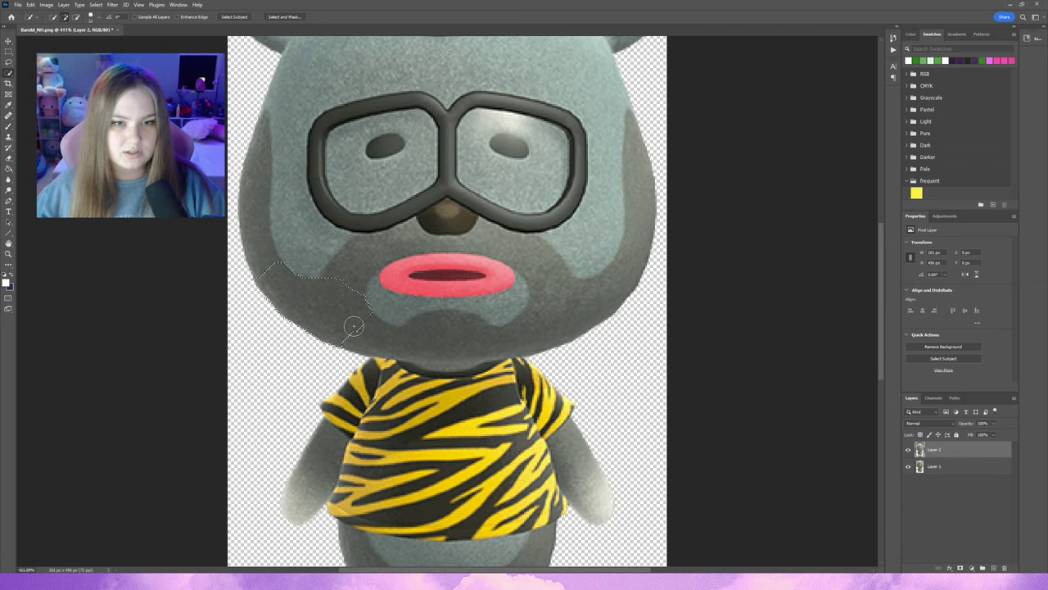
Quick Select the bear's lower face, muzzle and right cheek fur.
{"action": "left_click_drag", "start_coordinate": [354, 326], "coordinate": [638, 254]}
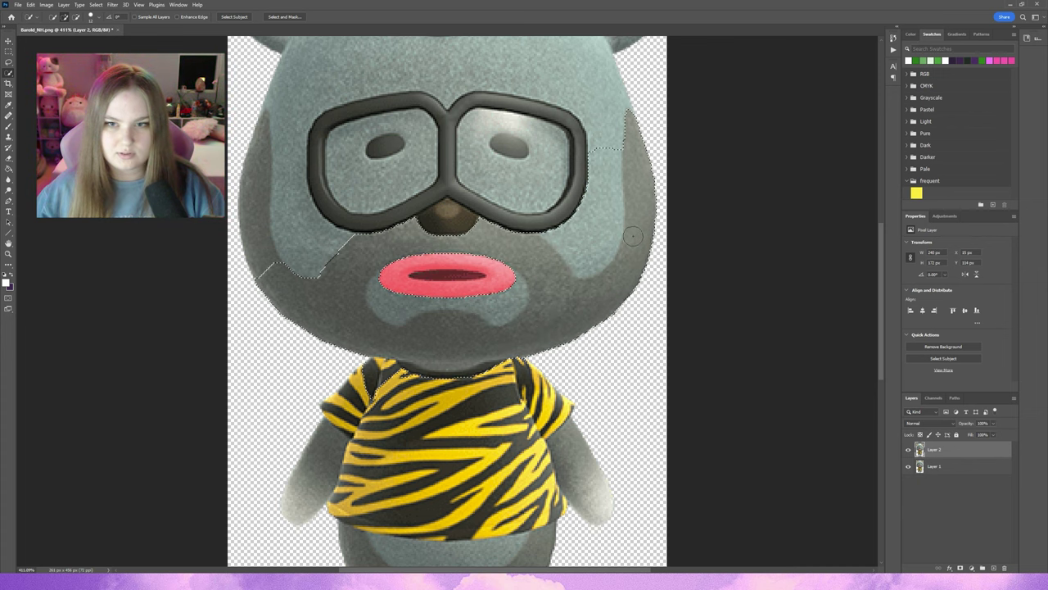
{"action": "left_click_drag", "start_coordinate": [578, 236], "coordinate": [592, 223]}
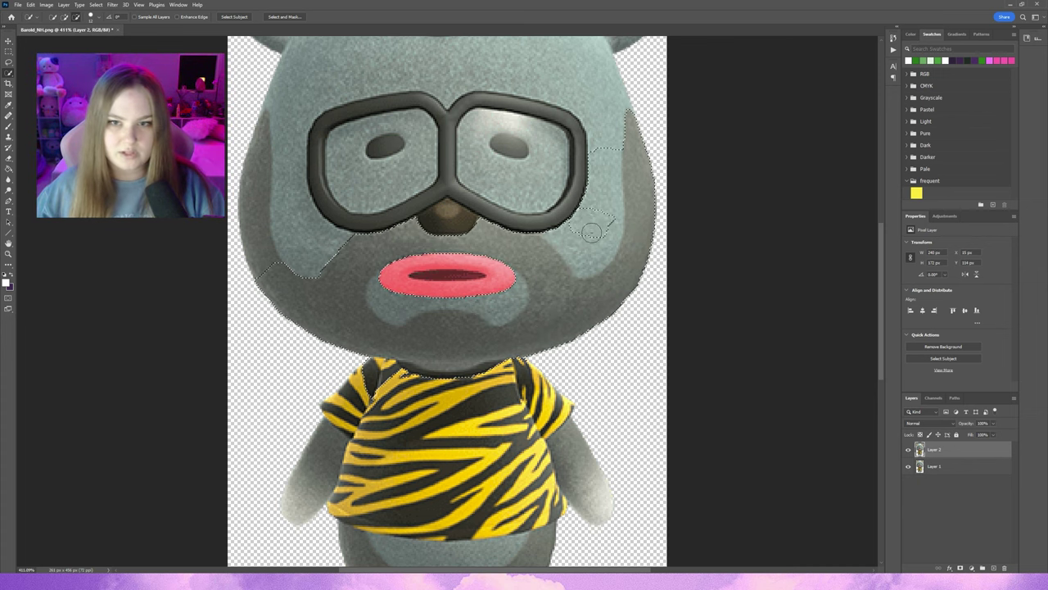
{"action": "key", "text": "ctrl+minus"}
{"action": "left_click", "coordinate": [46, 4]}
{"action": "mouse_move", "coordinate": [59, 26]}
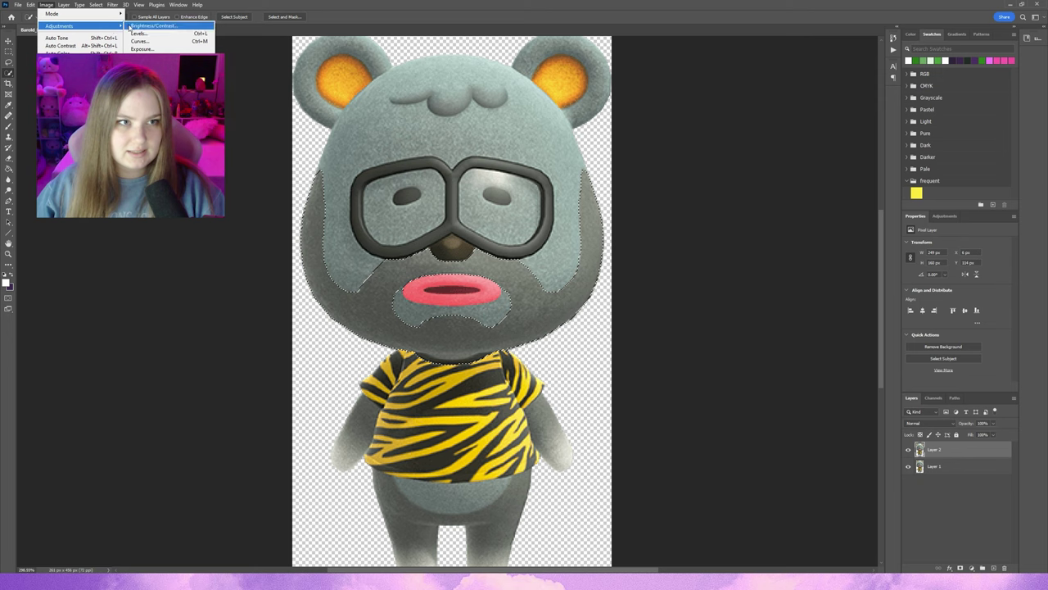
Shift the hue and lighten the selected fur, then preview Brightness/Contrast.
{"action": "left_click", "coordinate": [151, 67]}
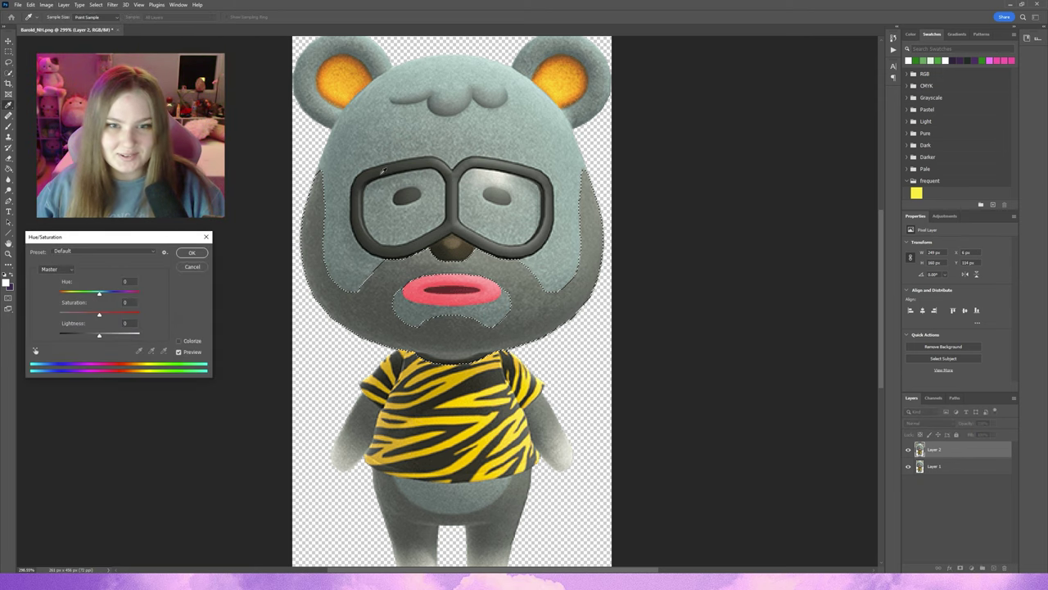
{"action": "left_click_drag", "start_coordinate": [100, 293], "coordinate": [118, 294]}
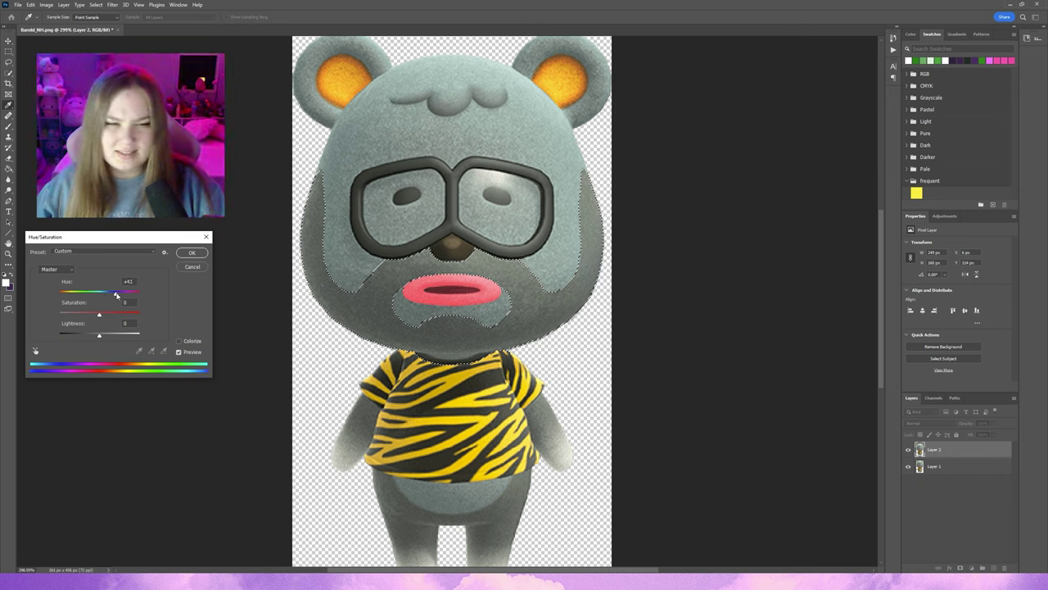
{"action": "left_click_drag", "start_coordinate": [99, 335], "coordinate": [100, 337]}
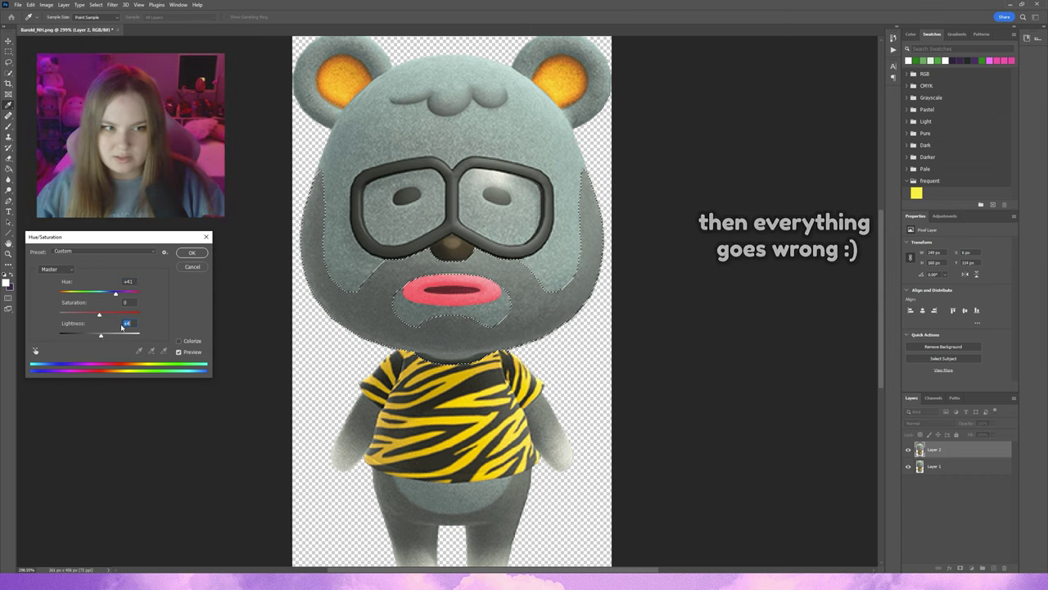
{"action": "left_click", "coordinate": [46, 4]}
{"action": "left_click", "coordinate": [154, 26]}
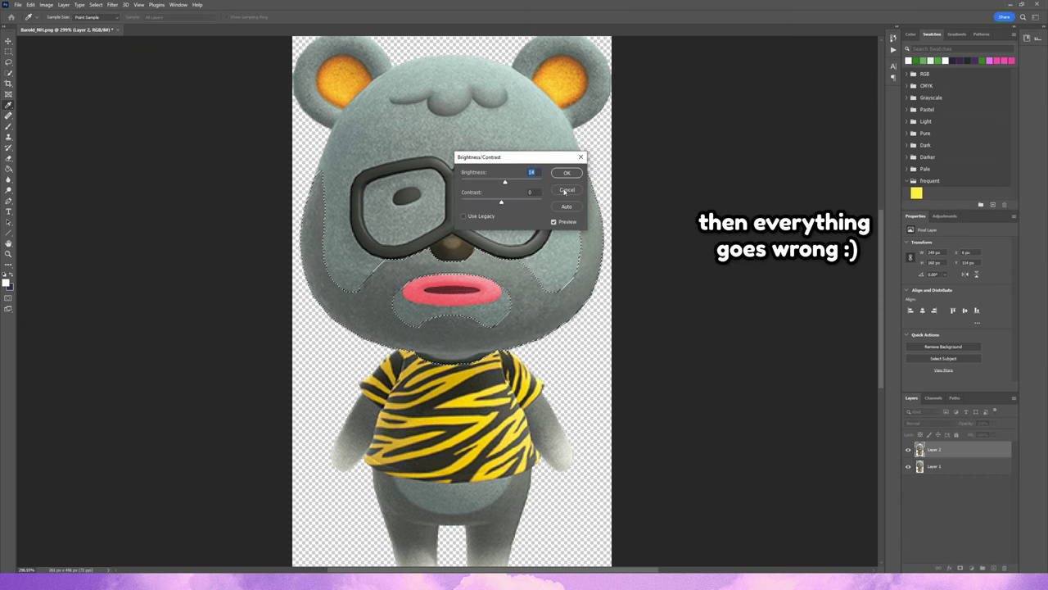
Dismiss the brightness adjustment and paint Healing Brush strokes over the left head and mouth.
{"action": "key", "text": "Escape"}
{"action": "left_click", "coordinate": [46, 4]}
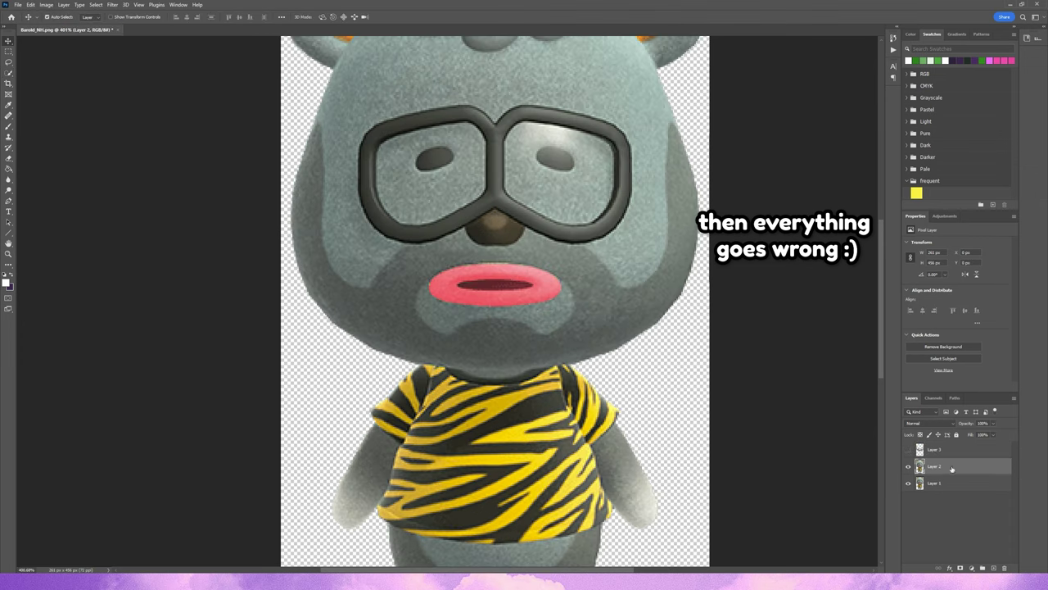
{"action": "right_click", "coordinate": [8, 115]}
{"action": "left_click", "coordinate": [58, 146]}
{"action": "left_click", "coordinate": [362, 284]}
{"action": "left_click", "coordinate": [514, 214]}
{"action": "mouse_move", "coordinate": [332, 285]}
{"action": "left_mouse_down"}
{"action": "mouse_move", "coordinate": [311, 115]}
{"action": "mouse_move", "coordinate": [383, 267]}
{"action": "left_mouse_up"}
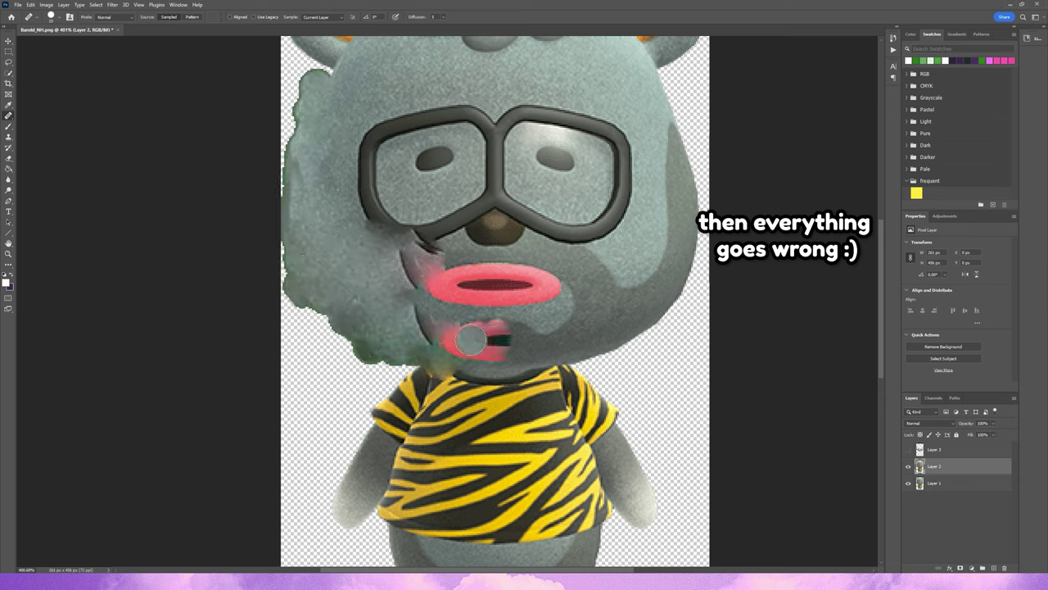
{"action": "mouse_move", "coordinate": [382, 268]}
{"action": "left_mouse_down"}
{"action": "mouse_move", "coordinate": [541, 311]}
{"action": "mouse_move", "coordinate": [448, 326]}
{"action": "left_mouse_up"}
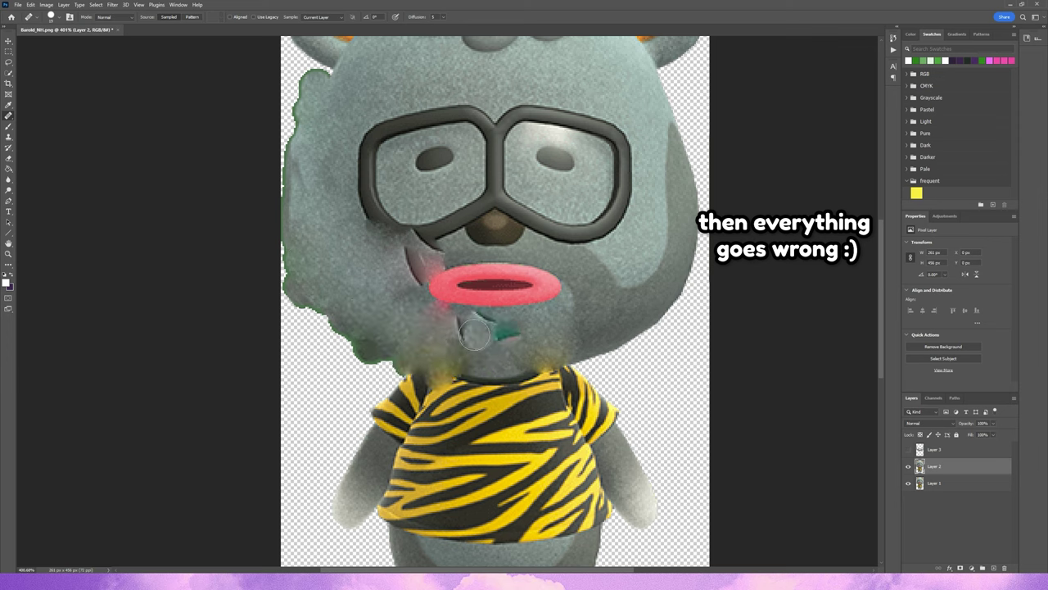
Undo the last three brush smears and bring up the History panel.
{"action": "key", "text": "ctrl+z"}
{"action": "key", "text": "ctrl+z"}
{"action": "key", "text": "ctrl+z"}
{"action": "key", "text": "ctrl+z"}
{"action": "key", "text": "ctrl+z"}
{"action": "key", "text": "ctrl+z"}
{"action": "key", "text": "ctrl+z"}
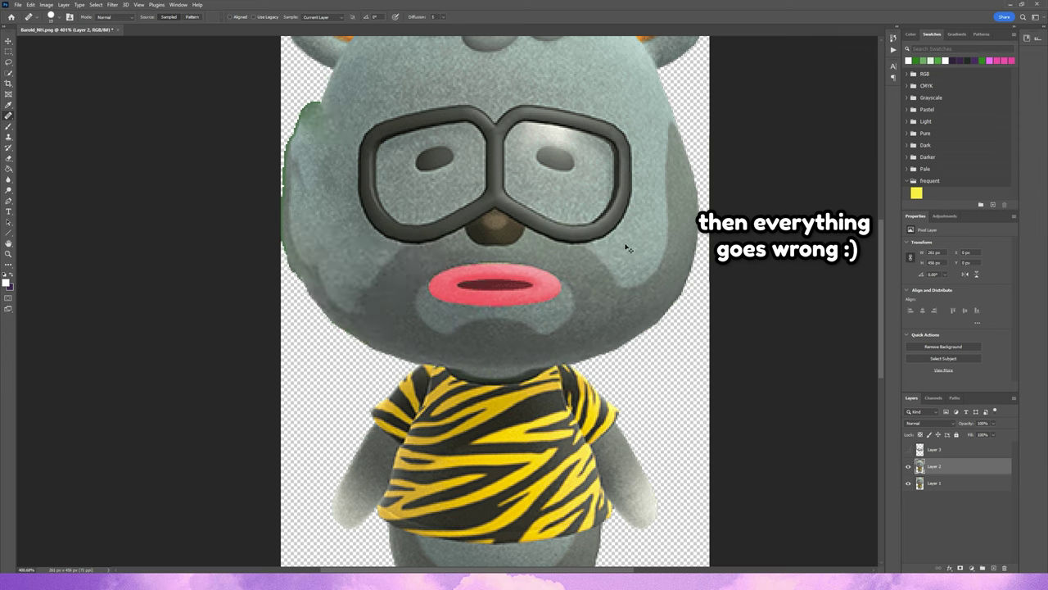
{"action": "key", "text": "ctrl+z"}
{"action": "left_click", "coordinate": [892, 38]}
Spot heal the cheeks, left side of the head, mouth and chin.
{"action": "right_click", "coordinate": [8, 115]}
{"action": "left_click", "coordinate": [49, 112]}
{"action": "mouse_move", "coordinate": [324, 278]}
{"action": "left_mouse_down"}
{"action": "mouse_move", "coordinate": [348, 254]}
{"action": "mouse_move", "coordinate": [304, 119]}
{"action": "left_mouse_up"}
{"action": "key", "text": "ctrl+z"}
{"action": "mouse_move", "coordinate": [303, 168]}
{"action": "left_mouse_down"}
{"action": "mouse_move", "coordinate": [332, 266]}
{"action": "mouse_move", "coordinate": [368, 307]}
{"action": "left_mouse_up"}
{"action": "mouse_move", "coordinate": [364, 270]}
{"action": "left_mouse_down"}
{"action": "mouse_move", "coordinate": [358, 352]}
{"action": "mouse_move", "coordinate": [364, 266]}
{"action": "mouse_move", "coordinate": [405, 344]}
{"action": "left_mouse_up"}
{"action": "left_click_drag", "start_coordinate": [369, 303], "coordinate": [622, 262]}
{"action": "mouse_move", "coordinate": [688, 302]}
{"action": "left_mouse_down"}
{"action": "mouse_move", "coordinate": [664, 169]}
{"action": "mouse_move", "coordinate": [692, 278]}
{"action": "mouse_move", "coordinate": [541, 328]}
{"action": "left_mouse_up"}
{"action": "left_click_drag", "start_coordinate": [680, 271], "coordinate": [655, 328]}
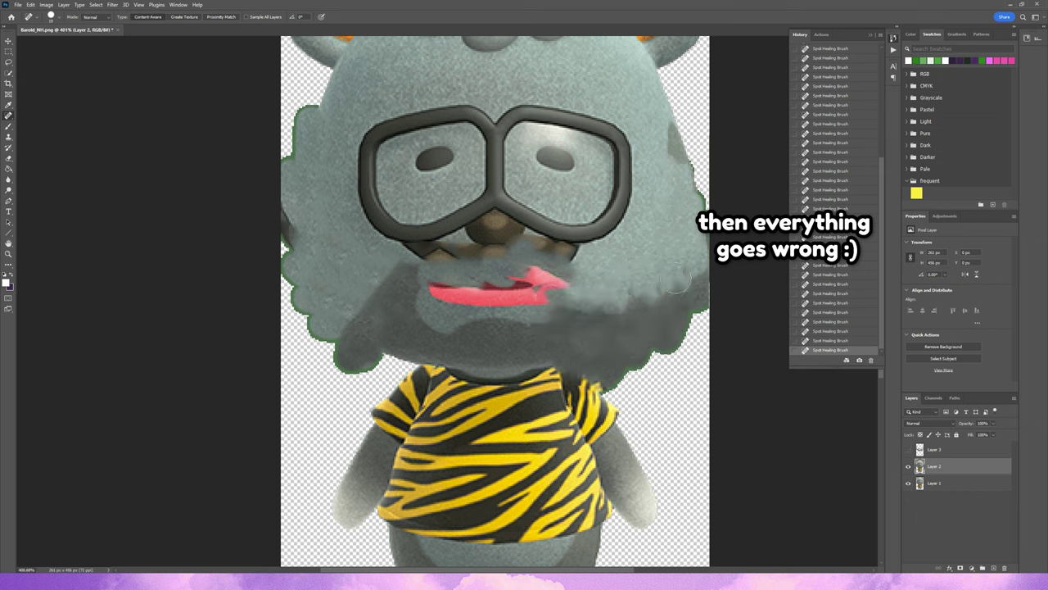
{"action": "left_click_drag", "start_coordinate": [548, 311], "coordinate": [459, 360]}
{"action": "scroll", "coordinate": [827, 205], "scroll_direction": "up", "scroll_amount": 10}
Restore the original snapshot, duplicate the base layer, and quick-select the muzzle and cheek fur.
{"action": "left_click", "coordinate": [829, 63]}
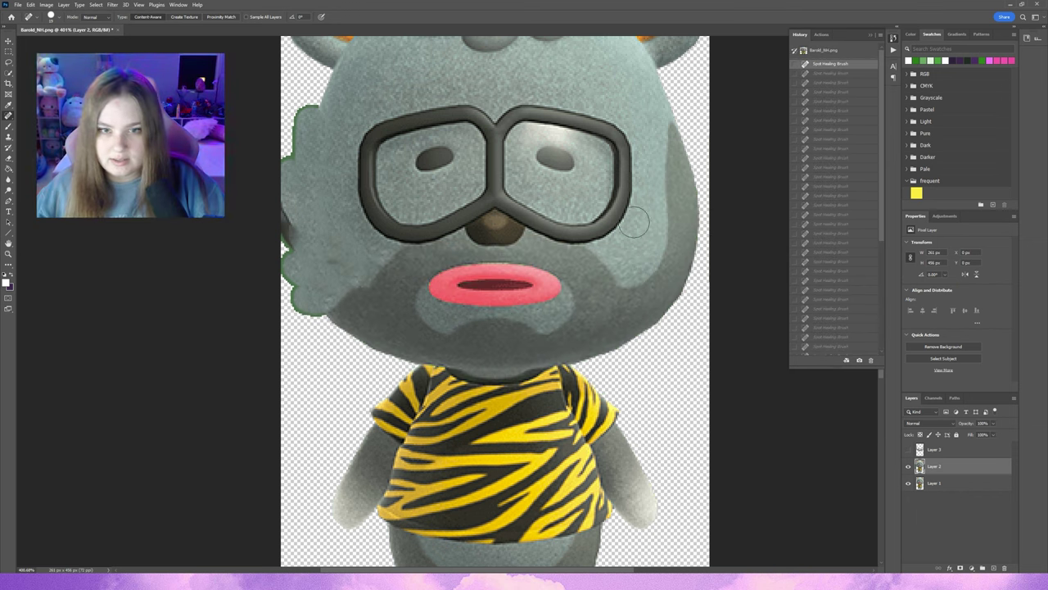
{"action": "left_click", "coordinate": [824, 50]}
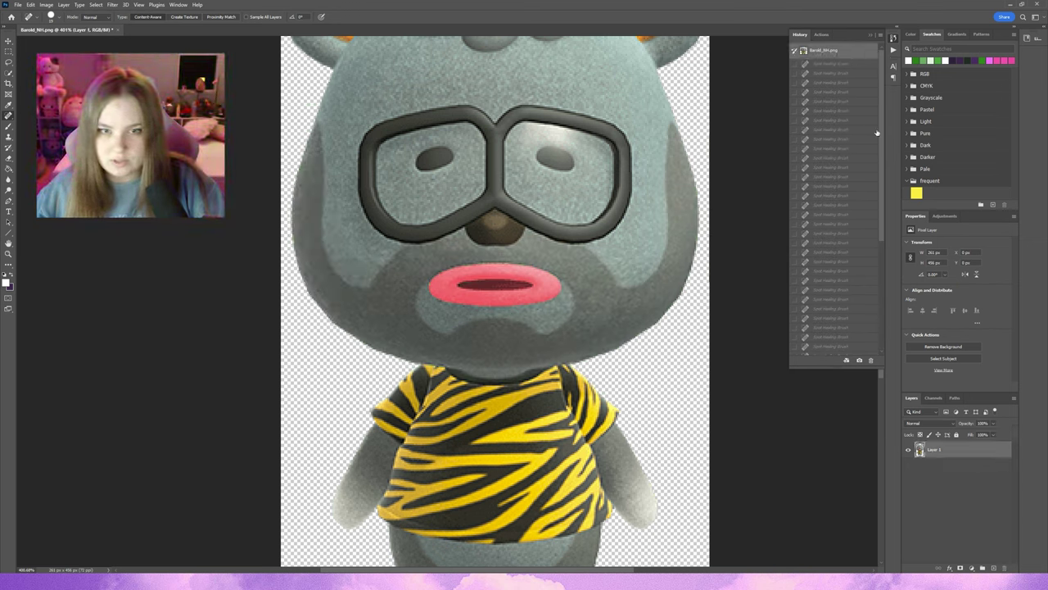
{"action": "key", "text": "ctrl+j"}
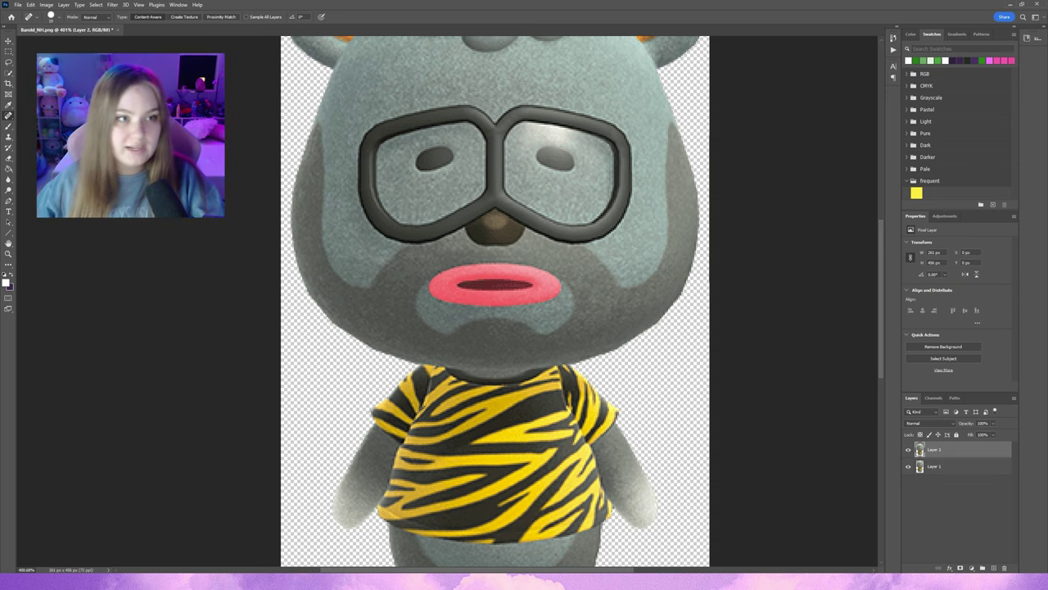
{"action": "key", "text": "w"}
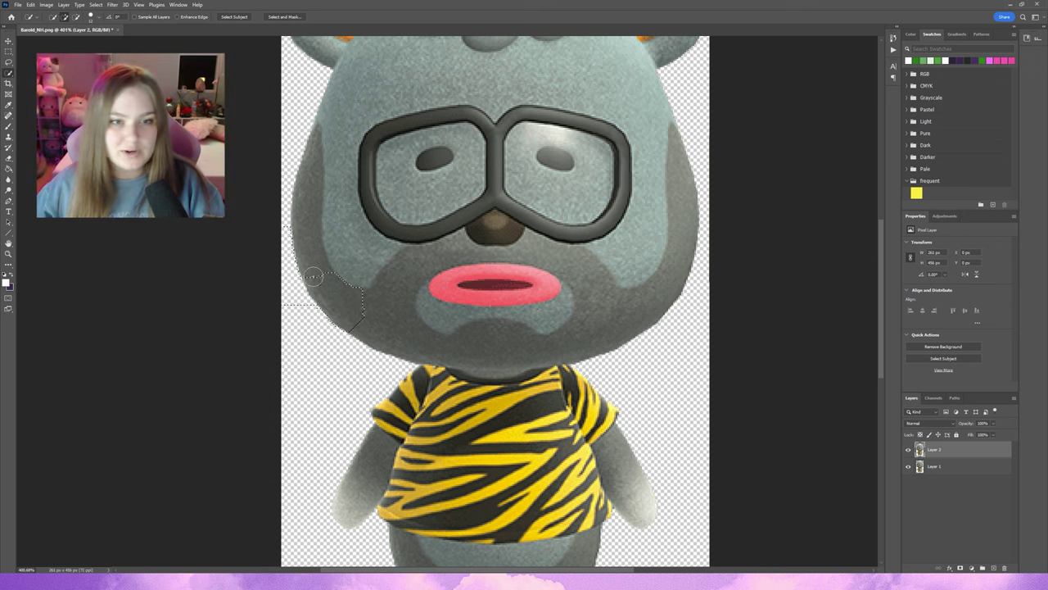
{"action": "mouse_move", "coordinate": [348, 312]}
{"action": "left_mouse_down"}
{"action": "mouse_move", "coordinate": [647, 193]}
{"action": "mouse_move", "coordinate": [339, 168]}
{"action": "mouse_move", "coordinate": [339, 217]}
{"action": "mouse_move", "coordinate": [373, 274]}
{"action": "left_mouse_up"}
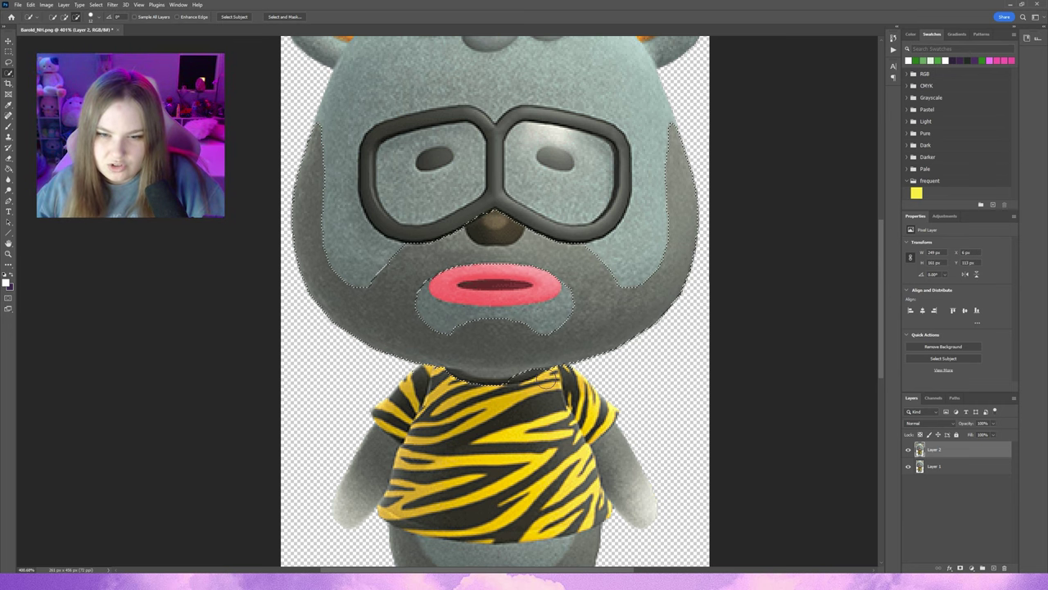
{"action": "scroll", "coordinate": [340, 283], "scroll_direction": "down", "scroll_amount": 2}
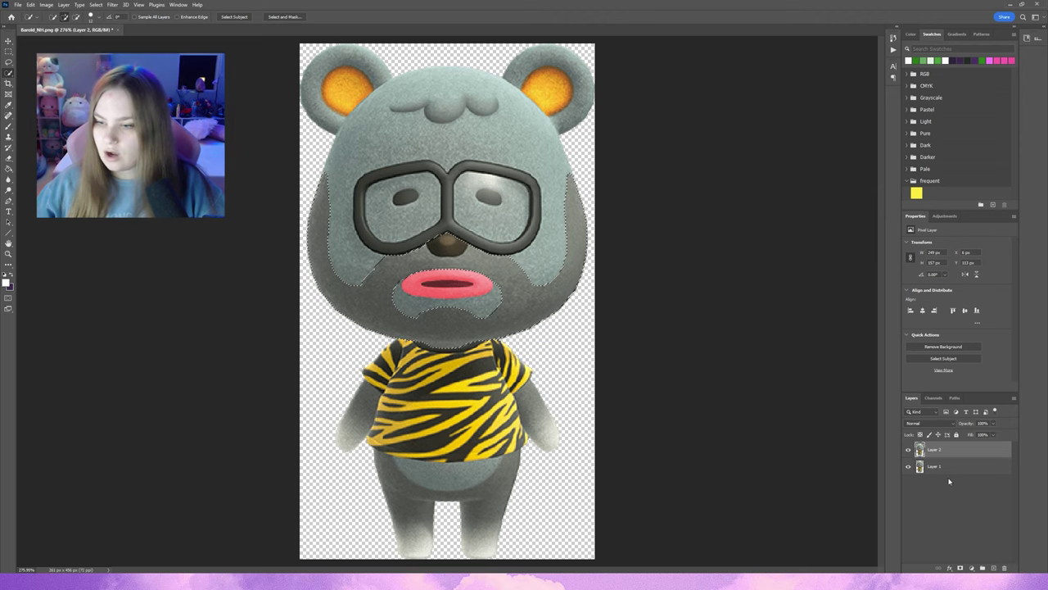
Add a Curves adjustment masked to the selection and reshape its Red channel curve.
{"action": "left_click", "coordinate": [945, 216]}
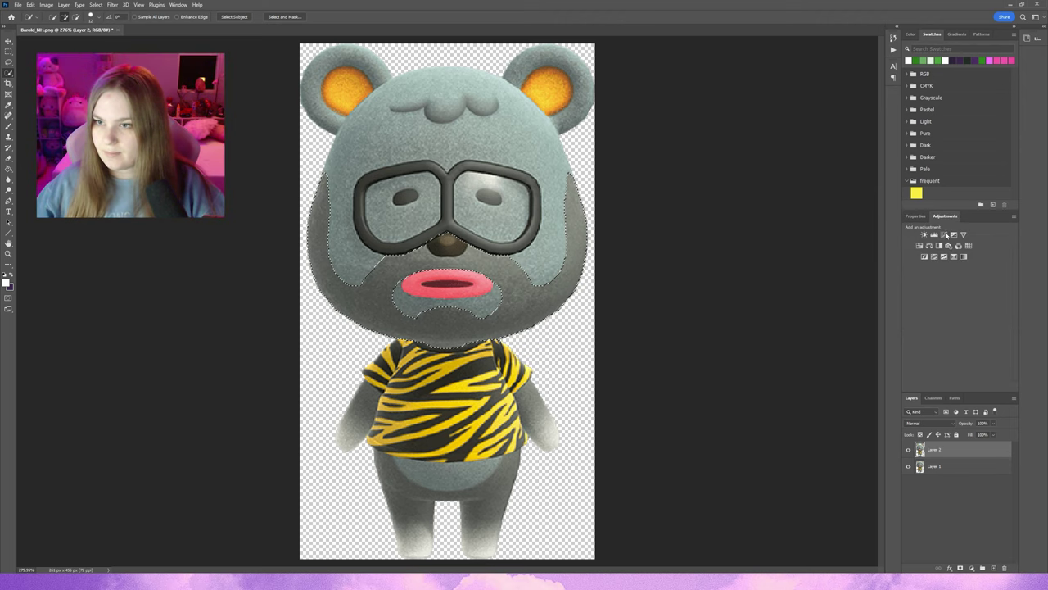
{"action": "left_click", "coordinate": [915, 216]}
{"action": "key", "text": "ctrl+m"}
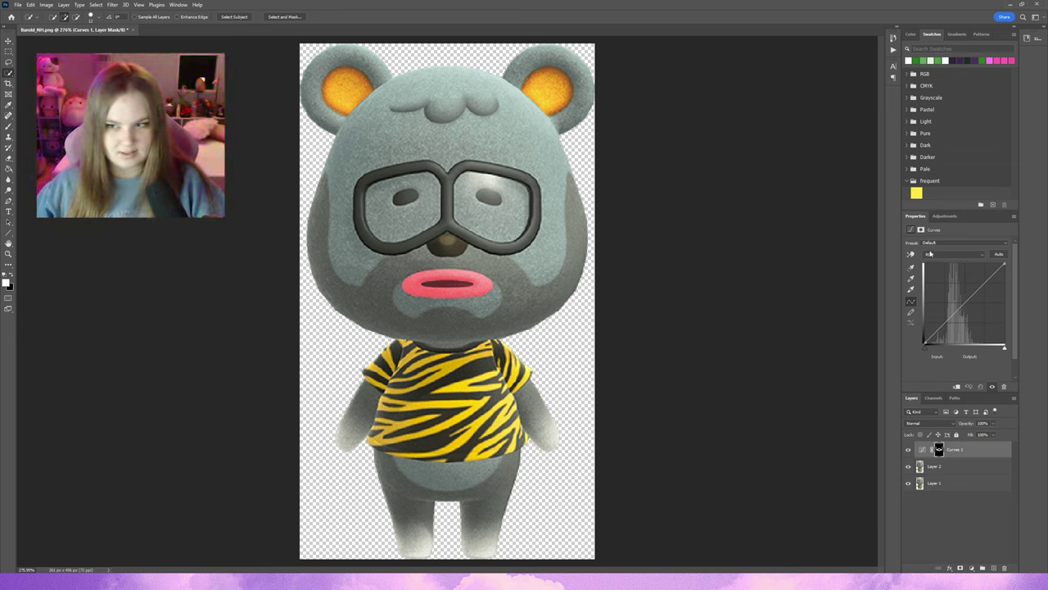
{"action": "left_click", "coordinate": [974, 256]}
{"action": "left_click", "coordinate": [950, 266]}
{"action": "left_click_drag", "start_coordinate": [960, 320], "coordinate": [960, 304]}
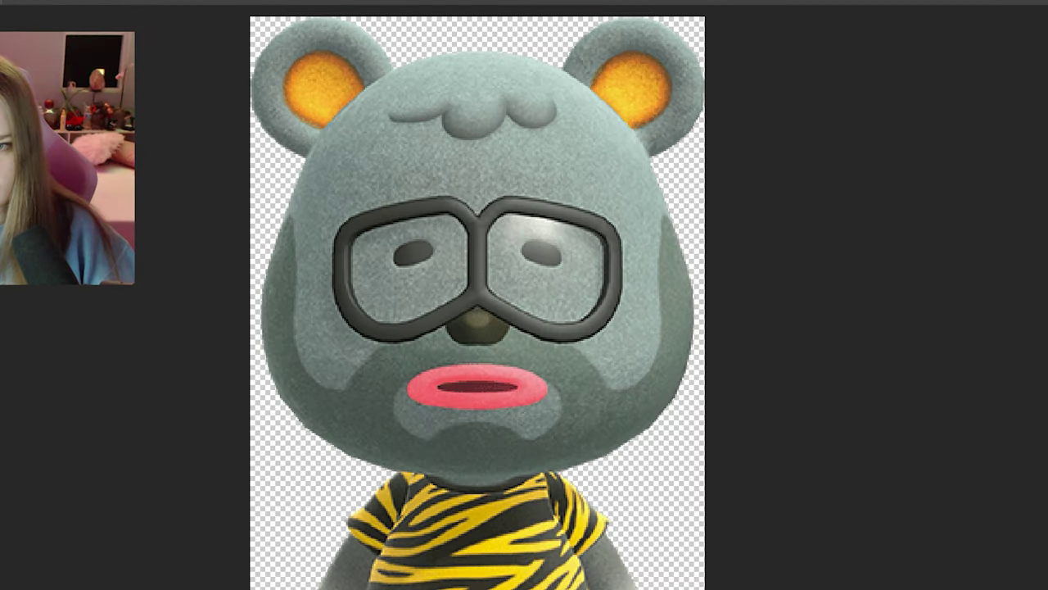
{"action": "left_click_drag", "start_coordinate": [975, 292], "coordinate": [973, 294]}
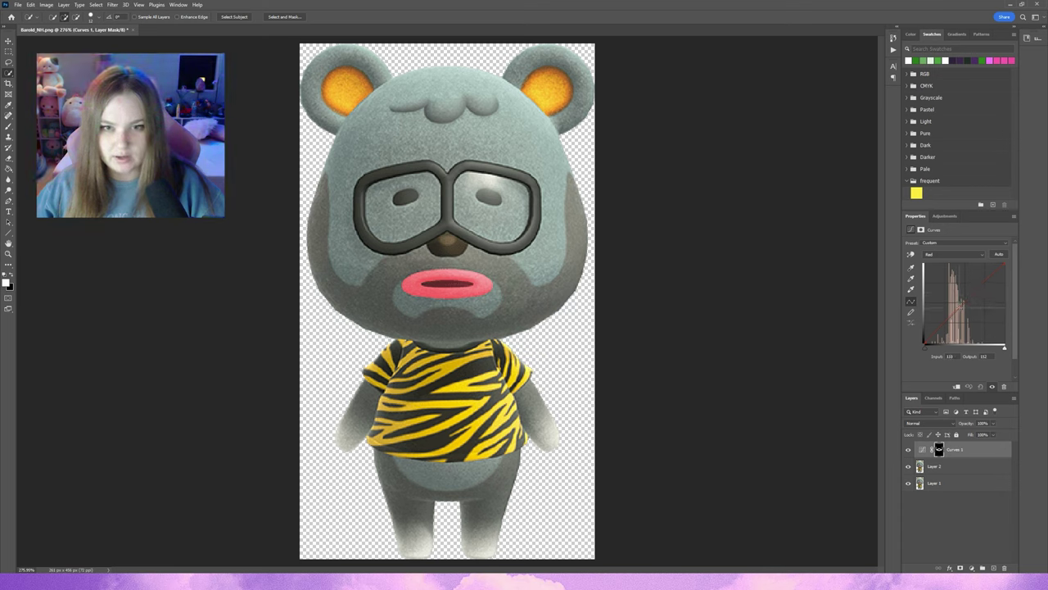
{"action": "left_click_drag", "start_coordinate": [954, 296], "coordinate": [950, 301]}
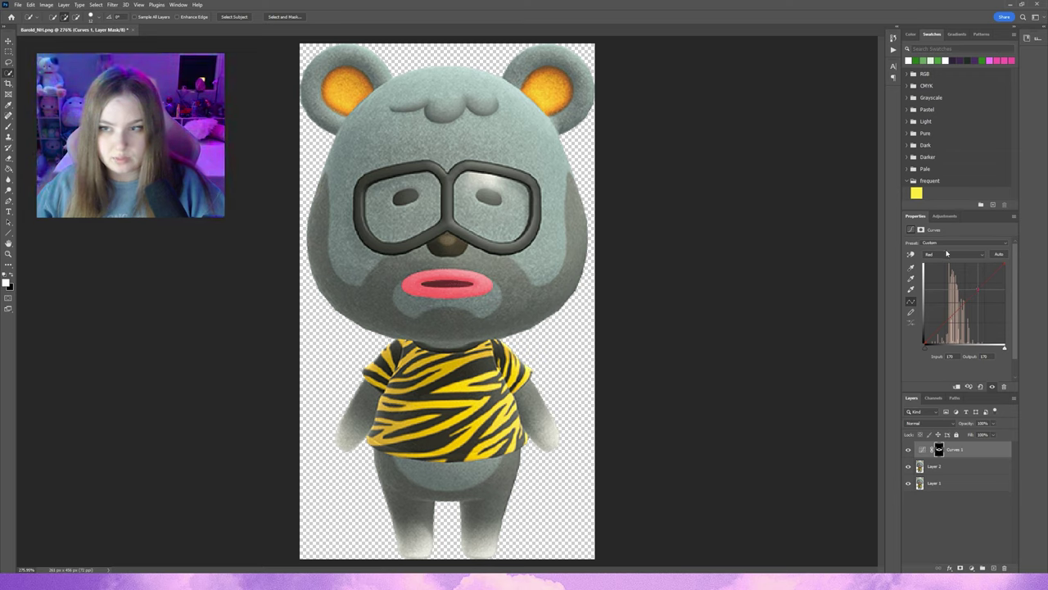
Raise the Red curve to warm the fur, also viewing the Blue, Green and RGB curves.
{"action": "left_click", "coordinate": [977, 255]}
{"action": "left_click", "coordinate": [942, 274]}
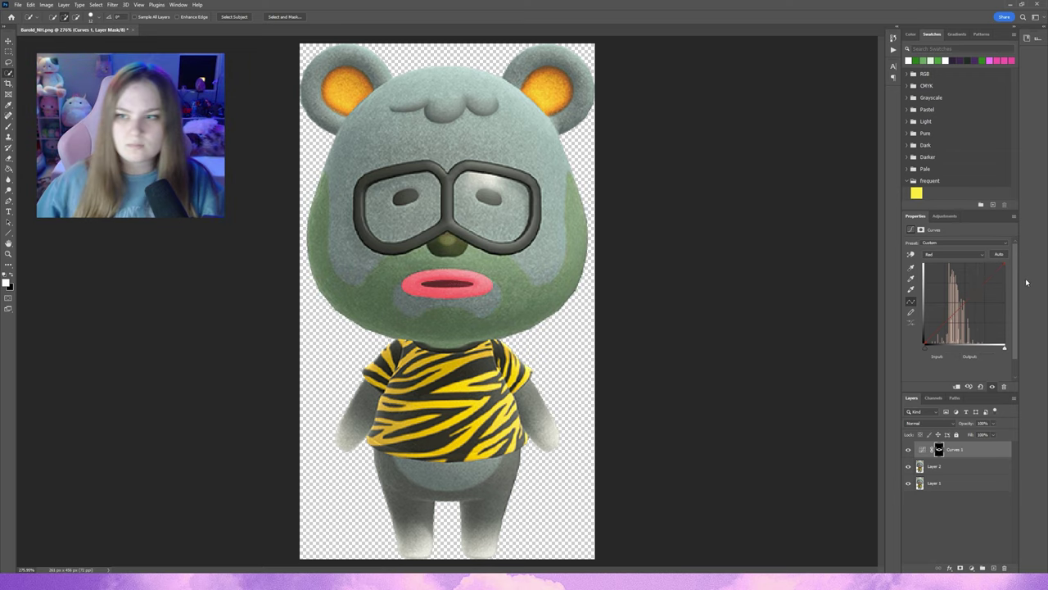
{"action": "left_click", "coordinate": [968, 254]}
{"action": "left_click", "coordinate": [961, 284]}
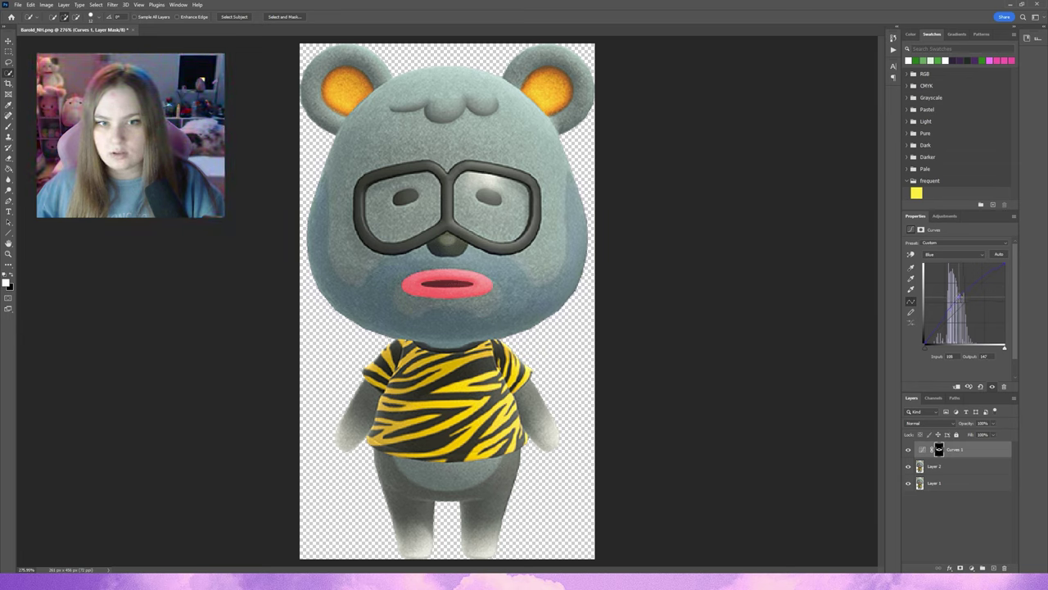
{"action": "left_click", "coordinate": [966, 255]}
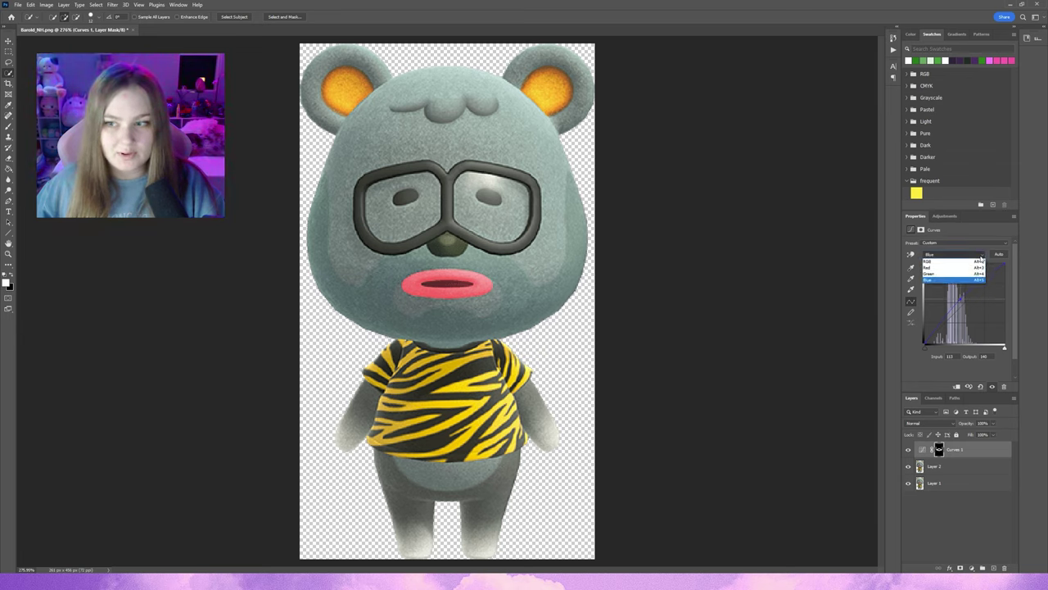
{"action": "left_click", "coordinate": [955, 268]}
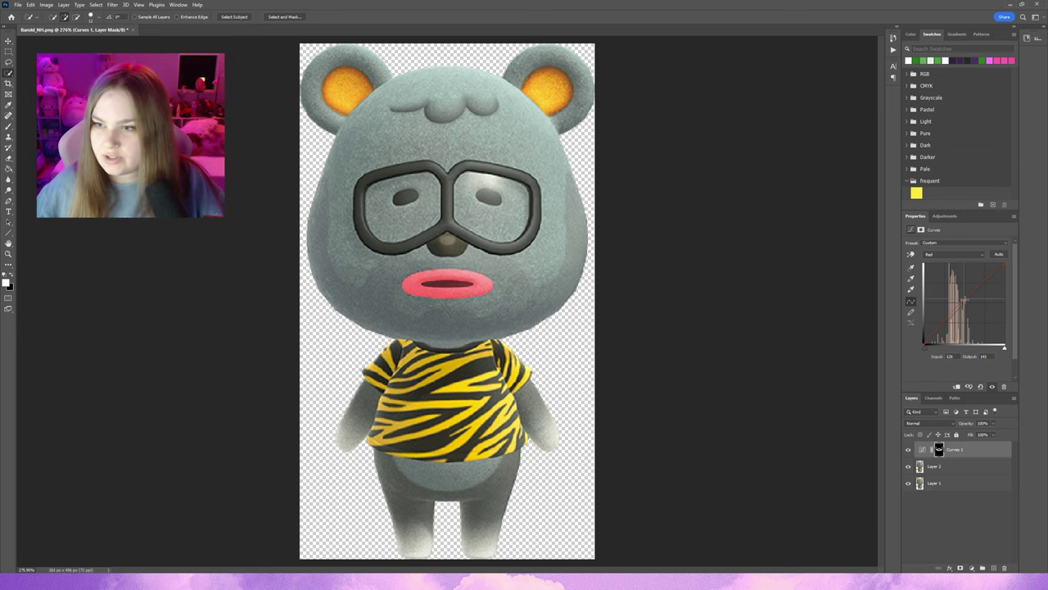
{"action": "left_click_drag", "start_coordinate": [964, 304], "coordinate": [966, 297]}
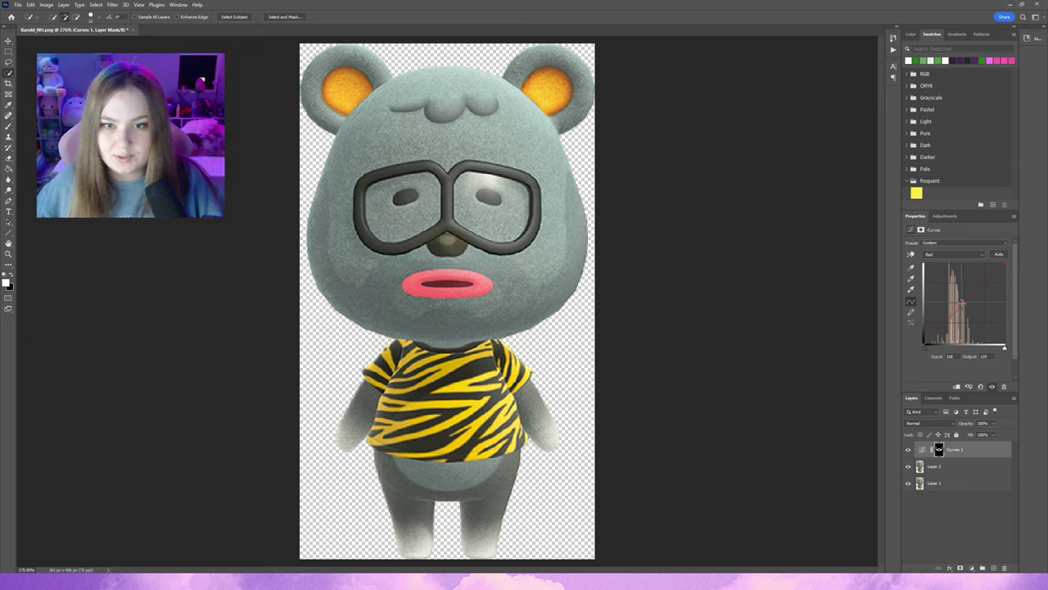
{"action": "left_click", "coordinate": [949, 254]}
{"action": "left_click", "coordinate": [942, 277]}
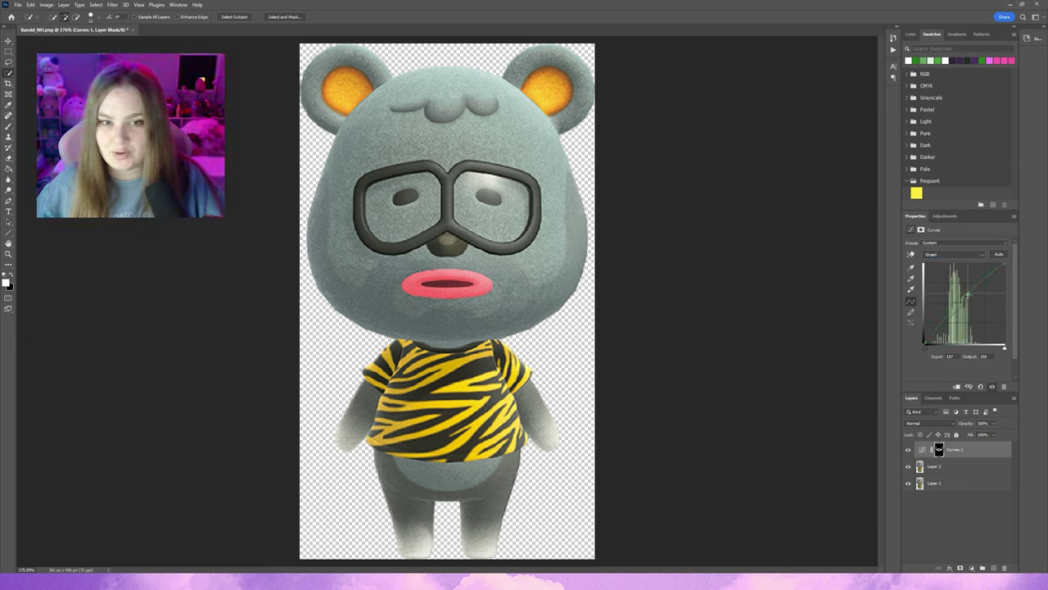
{"action": "left_click", "coordinate": [985, 455]}
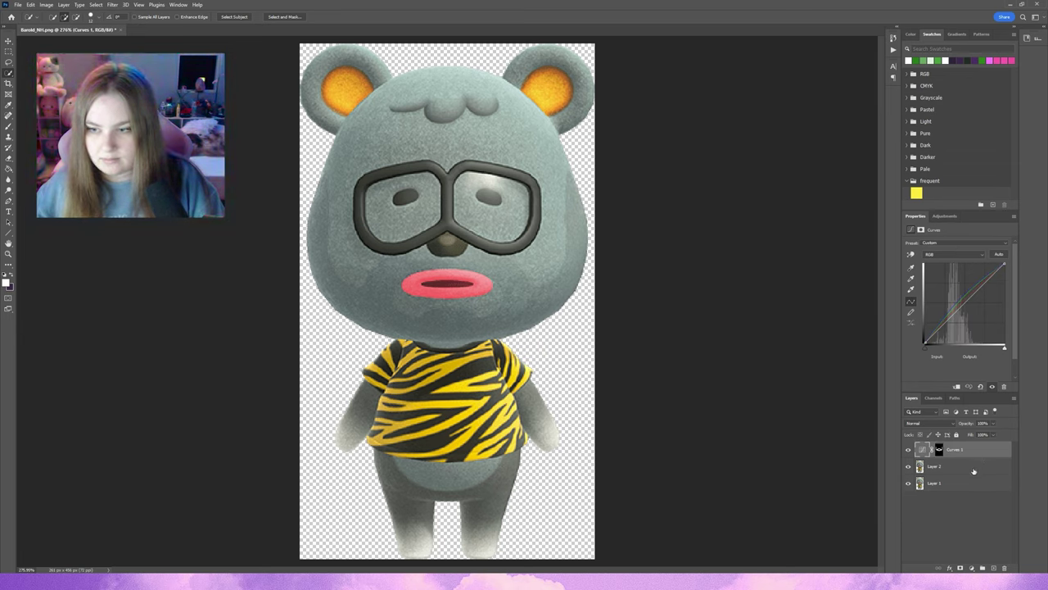
Group Curves 1 and Layer 2 into Group 1.
{"action": "left_click", "coordinate": [972, 468]}
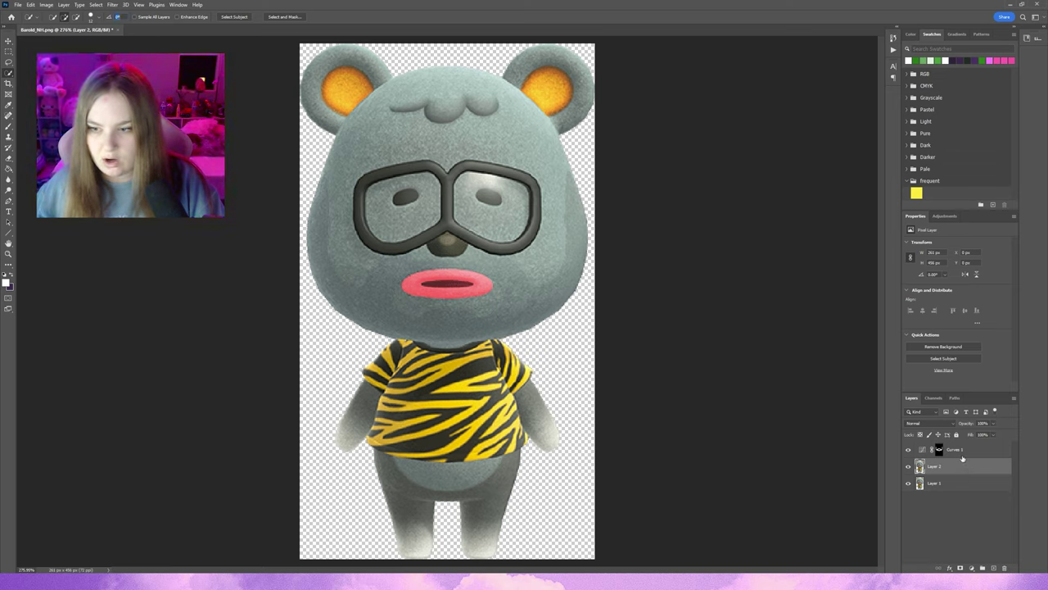
{"action": "left_click", "coordinate": [963, 450], "text": "shift"}
{"action": "key", "text": "ctrl+g"}
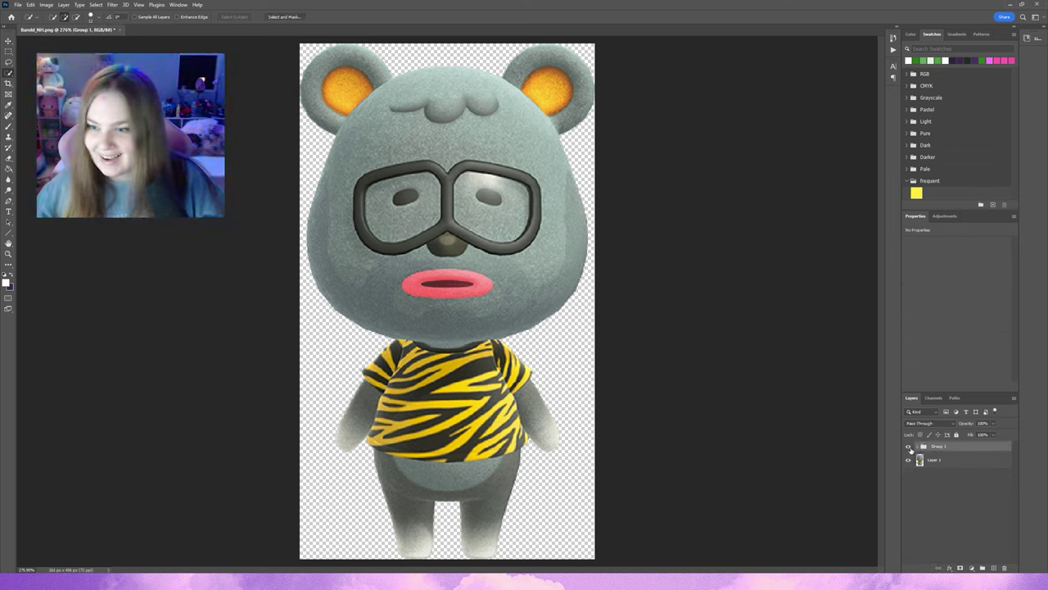
Add two new layers, merge the selected layers, and delete Layer 3.
{"action": "left_click", "coordinate": [994, 568]}
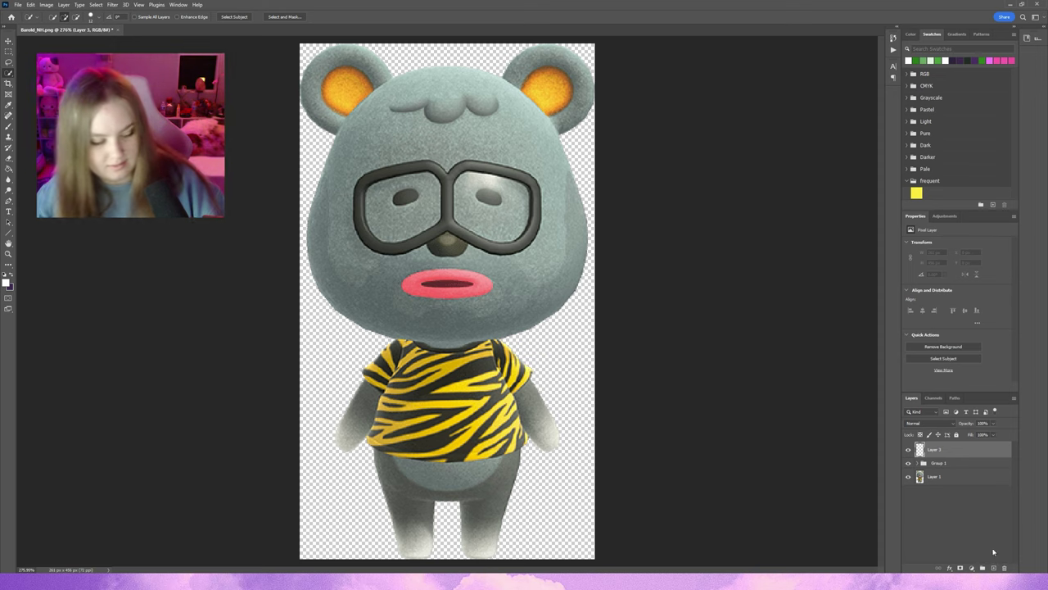
{"action": "left_click", "coordinate": [954, 474]}
{"action": "right_click", "coordinate": [947, 466]}
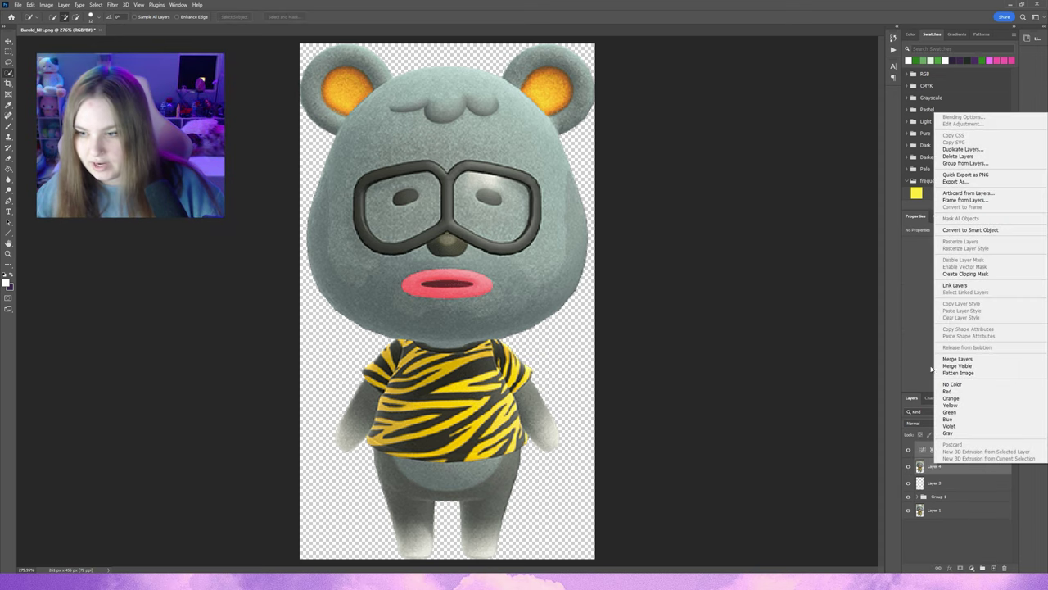
{"action": "left_click", "coordinate": [957, 359]}
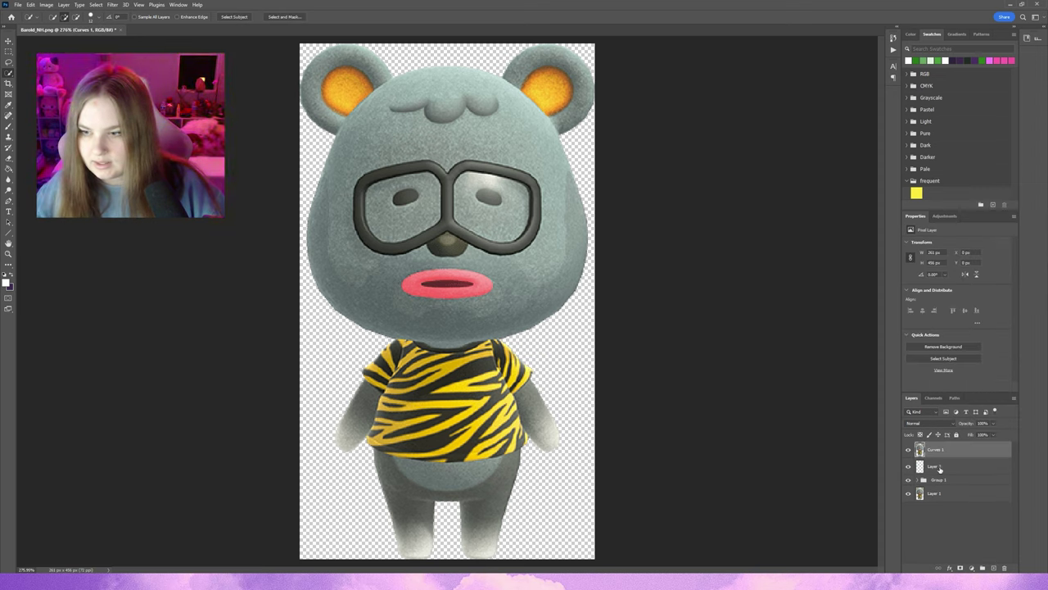
{"action": "left_click", "coordinate": [940, 468]}
{"action": "left_click", "coordinate": [909, 466]}
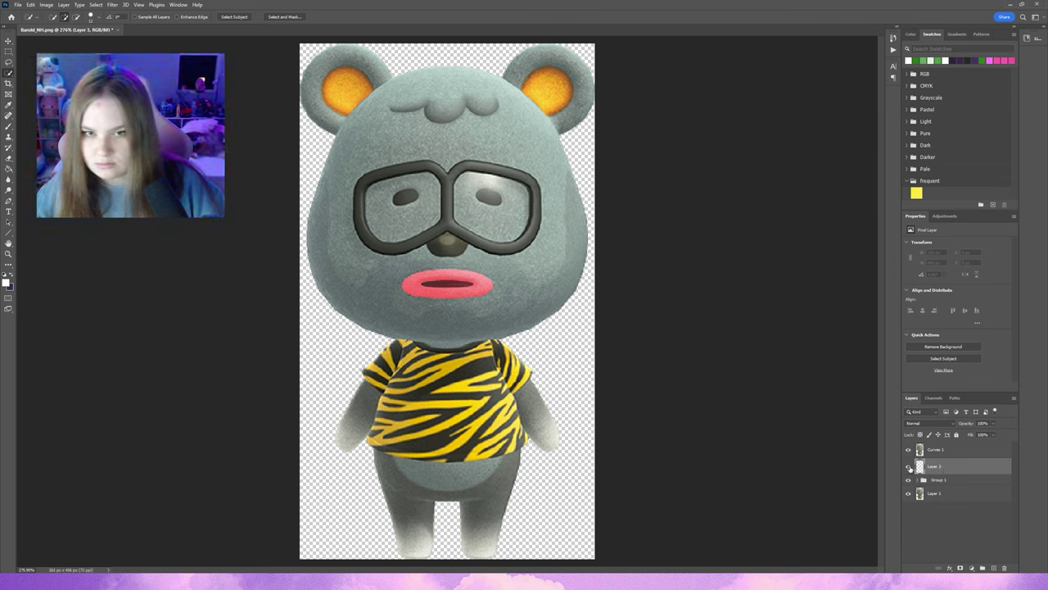
{"action": "key", "text": "Delete"}
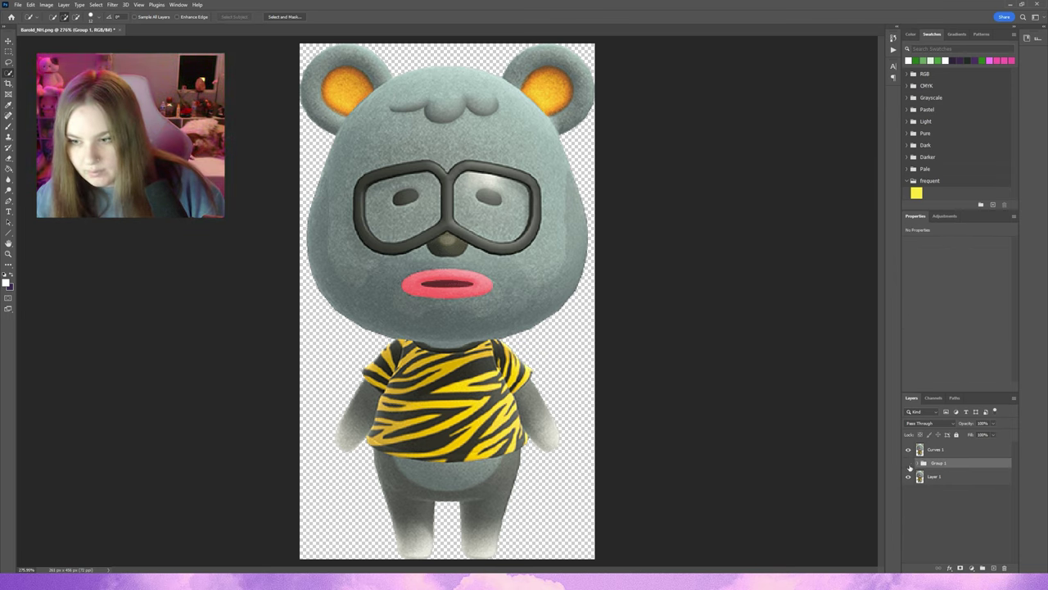
Hide Group 1 and spot heal dark marks on the left and right cheeks.
{"action": "left_click", "coordinate": [908, 463]}
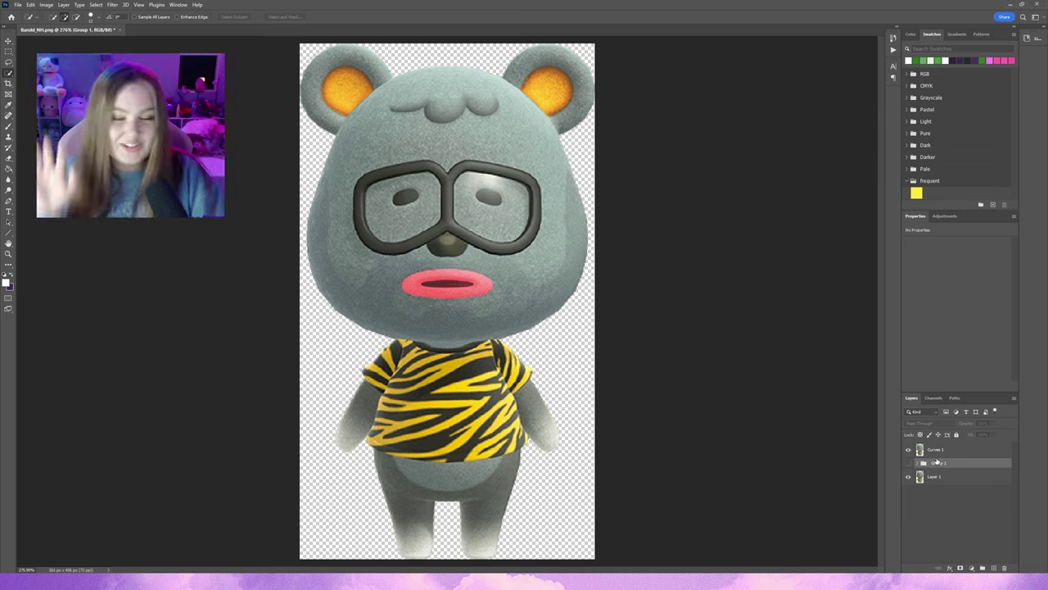
{"action": "key", "text": "j"}
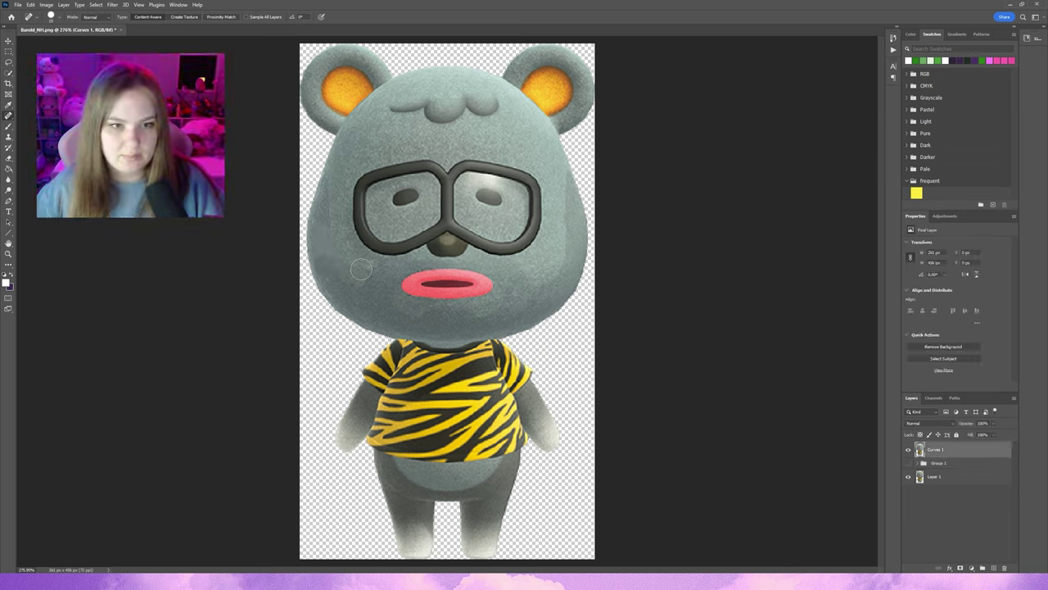
{"action": "left_click_drag", "start_coordinate": [324, 249], "coordinate": [328, 220]}
{"action": "left_click_drag", "start_coordinate": [485, 323], "coordinate": [481, 301]}
{"action": "mouse_move", "coordinate": [540, 277]}
{"action": "left_mouse_down"}
{"action": "mouse_move", "coordinate": [550, 242]}
{"action": "mouse_move", "coordinate": [559, 261]}
{"action": "left_mouse_up"}
{"action": "left_click_drag", "start_coordinate": [562, 209], "coordinate": [562, 266]}
{"action": "left_click_drag", "start_coordinate": [559, 193], "coordinate": [564, 234]}
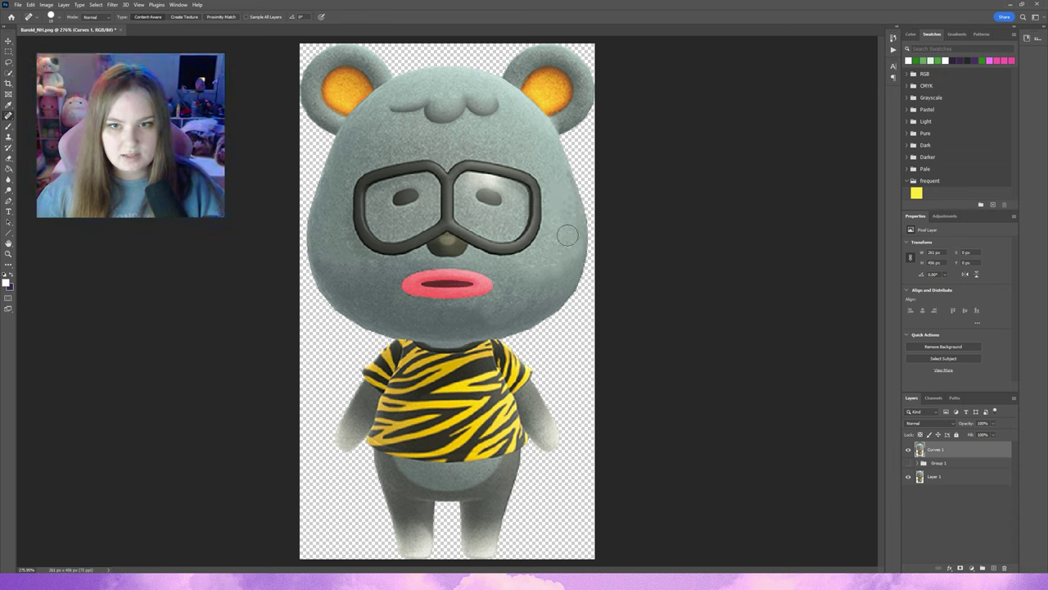
{"action": "mouse_move", "coordinate": [562, 190]}
{"action": "left_mouse_down"}
{"action": "mouse_move", "coordinate": [564, 272]}
{"action": "mouse_move", "coordinate": [544, 287]}
{"action": "left_mouse_up"}
{"action": "mouse_move", "coordinate": [573, 245]}
{"action": "left_mouse_down"}
{"action": "mouse_move", "coordinate": [552, 264]}
{"action": "mouse_move", "coordinate": [551, 303]}
{"action": "mouse_move", "coordinate": [537, 294]}
{"action": "mouse_move", "coordinate": [431, 321]}
{"action": "left_mouse_up"}
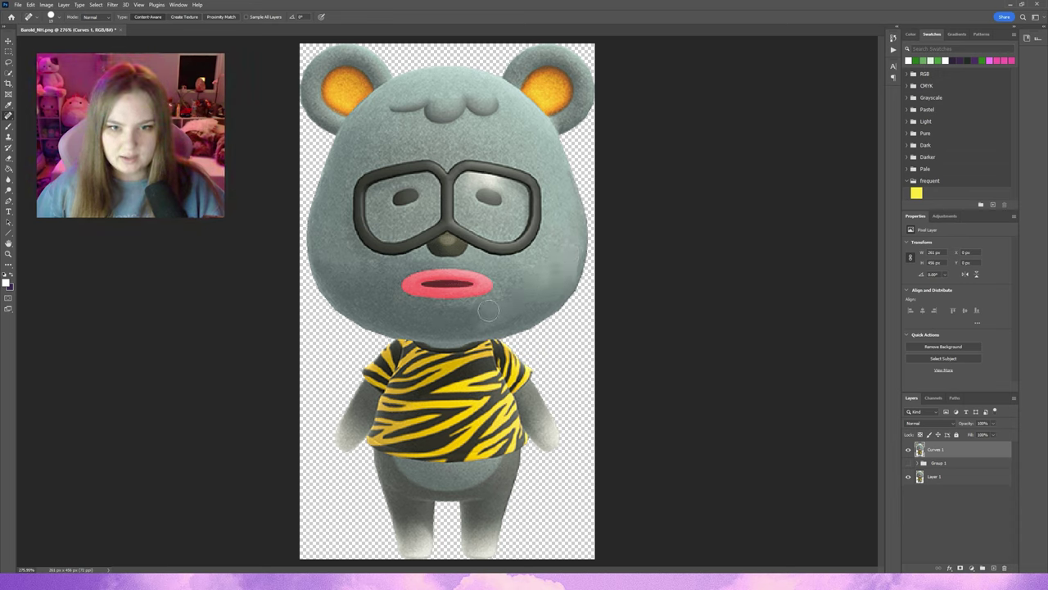
Heal the chin, left cheek spots, and the red smear below the lip.
{"action": "mouse_move", "coordinate": [496, 315]}
{"action": "left_mouse_down"}
{"action": "mouse_move", "coordinate": [428, 304]}
{"action": "mouse_move", "coordinate": [397, 313]}
{"action": "mouse_move", "coordinate": [520, 321]}
{"action": "left_mouse_up"}
{"action": "scroll", "coordinate": [510, 292], "scroll_direction": "up", "scroll_amount": 3}
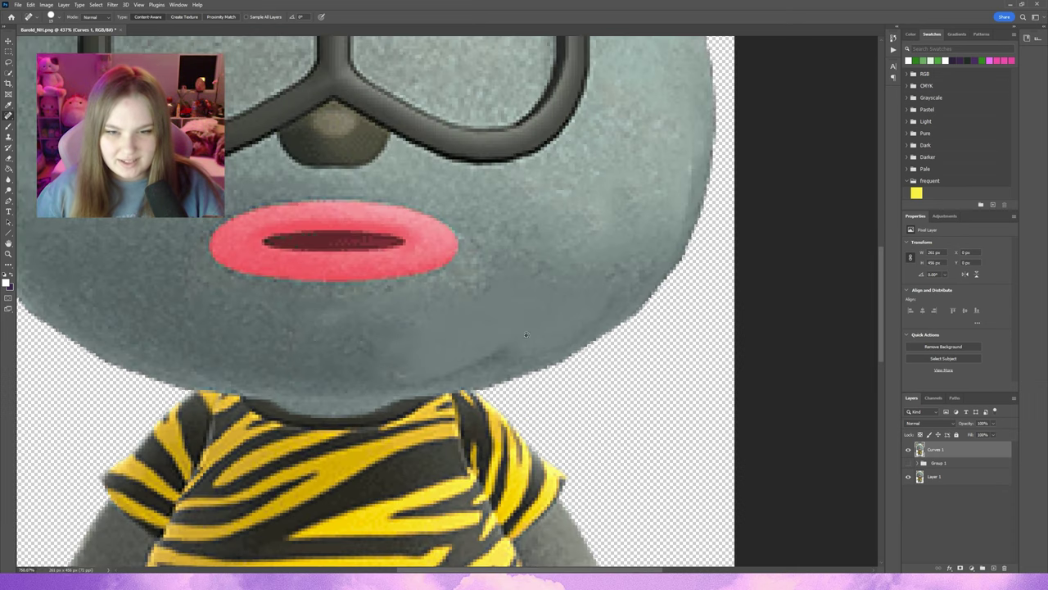
{"action": "left_click_drag", "start_coordinate": [516, 328], "coordinate": [528, 283]}
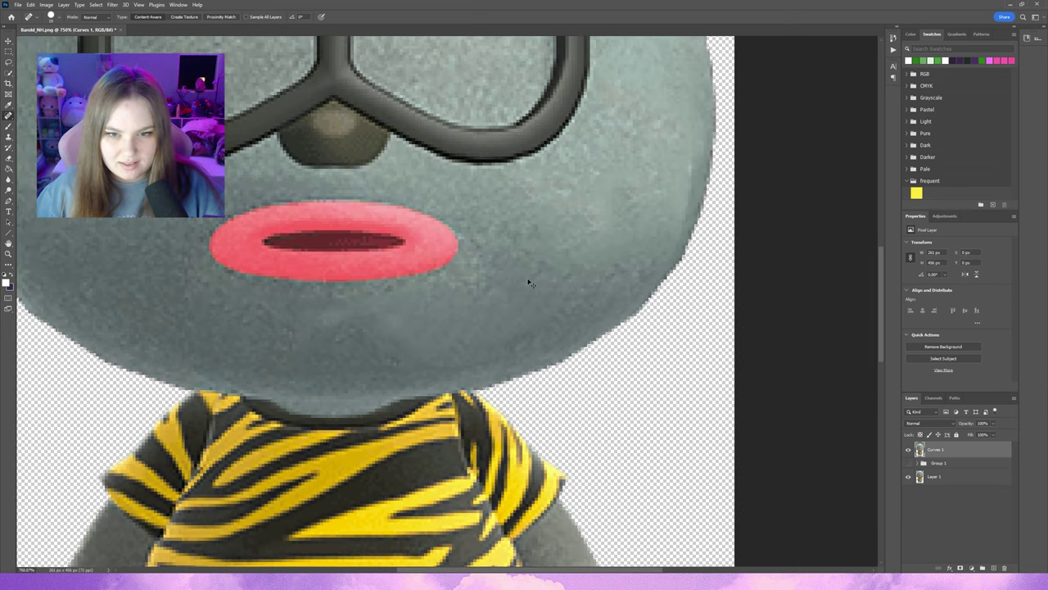
{"action": "scroll", "coordinate": [470, 326], "scroll_direction": "down", "scroll_amount": 3}
{"action": "scroll", "coordinate": [328, 286], "scroll_direction": "down", "scroll_amount": 3}
{"action": "scroll", "coordinate": [259, 246], "scroll_direction": "down", "scroll_amount": 1}
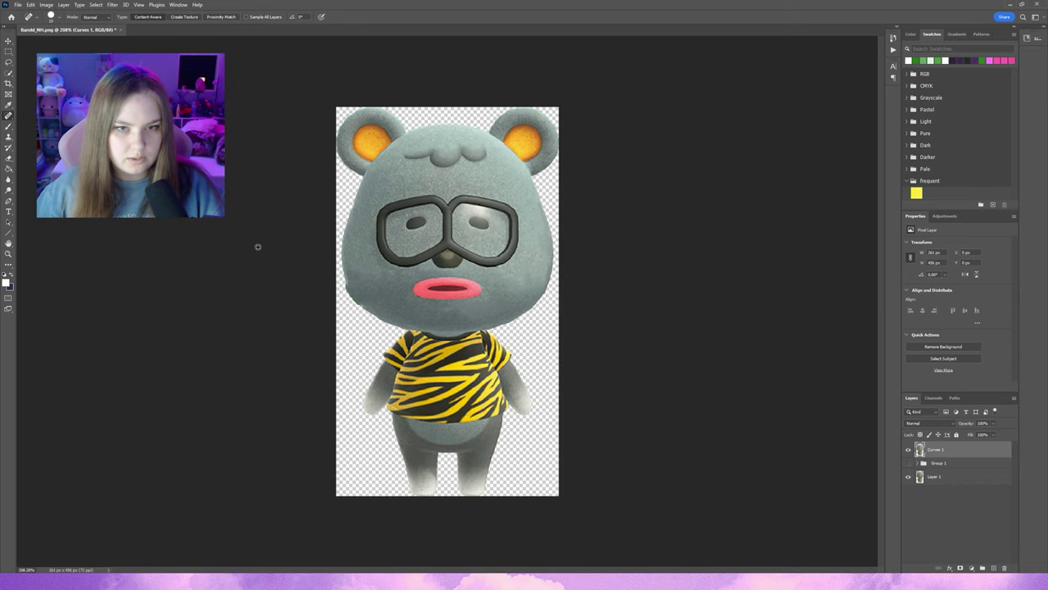
{"action": "scroll", "coordinate": [574, 251], "scroll_direction": "up", "scroll_amount": 1}
{"action": "scroll", "coordinate": [574, 251], "scroll_direction": "up", "scroll_amount": 1}
{"action": "mouse_move", "coordinate": [516, 310]}
{"action": "left_mouse_down"}
{"action": "mouse_move", "coordinate": [573, 239]}
{"action": "mouse_move", "coordinate": [529, 315]}
{"action": "left_mouse_up"}
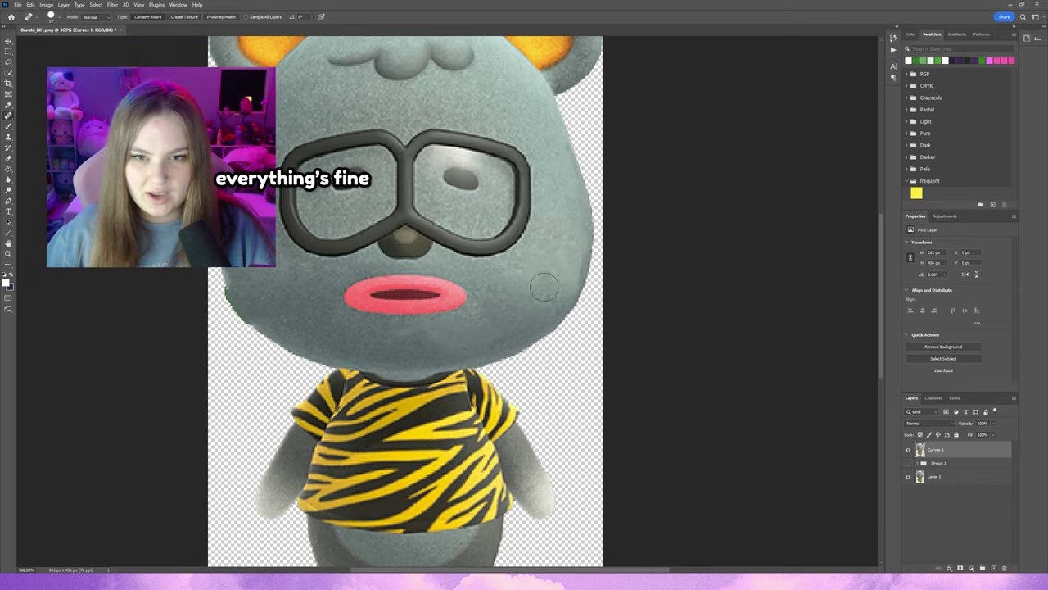
{"action": "scroll", "coordinate": [491, 287], "scroll_direction": "down", "scroll_amount": 1}
{"action": "scroll", "coordinate": [344, 279], "scroll_direction": "up", "scroll_amount": 2}
{"action": "left_click_drag", "start_coordinate": [328, 246], "coordinate": [361, 284]}
{"action": "left_click", "coordinate": [363, 285]}
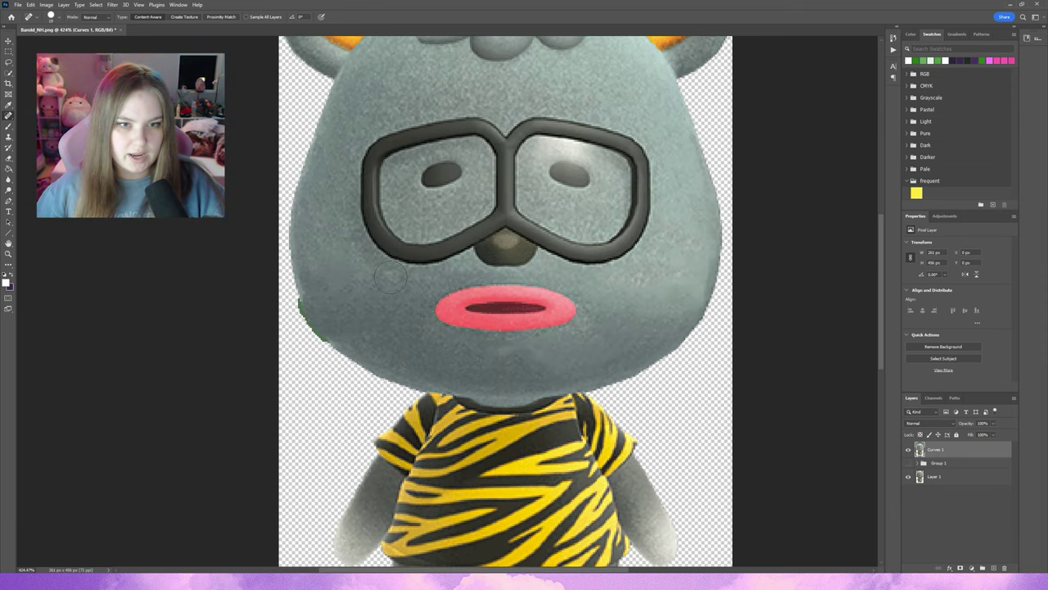
{"action": "scroll", "coordinate": [532, 265], "scroll_direction": "down", "scroll_amount": 4}
{"action": "scroll", "coordinate": [533, 264], "scroll_direction": "up", "scroll_amount": 3}
{"action": "left_click_drag", "start_coordinate": [409, 328], "coordinate": [491, 321]}
{"action": "left_click_drag", "start_coordinate": [405, 327], "coordinate": [486, 335]}
{"action": "left_click_drag", "start_coordinate": [399, 330], "coordinate": [467, 328]}
{"action": "left_click_drag", "start_coordinate": [361, 323], "coordinate": [414, 321]}
{"action": "scroll", "coordinate": [518, 314], "scroll_direction": "down", "scroll_amount": 4}
{"action": "scroll", "coordinate": [486, 288], "scroll_direction": "down", "scroll_amount": 1}
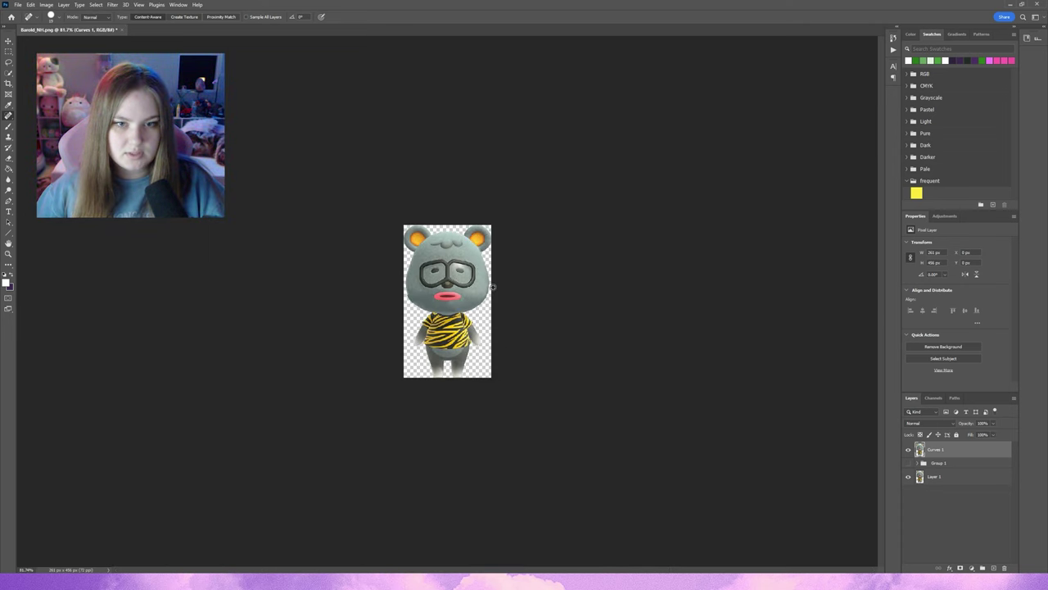
{"action": "scroll", "coordinate": [475, 287], "scroll_direction": "up", "scroll_amount": 1}
{"action": "scroll", "coordinate": [442, 284], "scroll_direction": "up", "scroll_amount": 2}
{"action": "scroll", "coordinate": [414, 280], "scroll_direction": "up", "scroll_amount": 2}
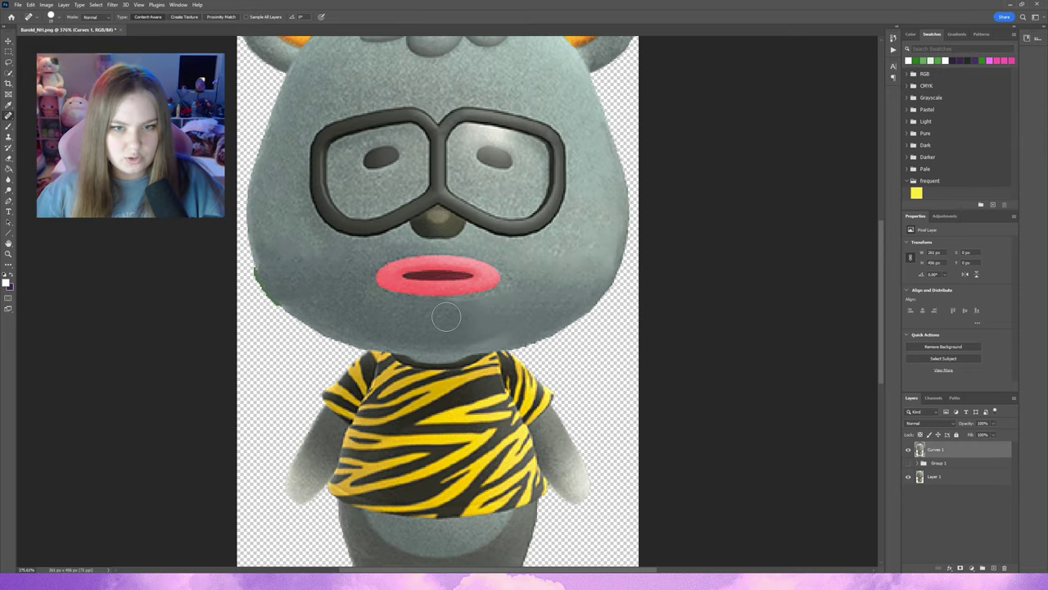
{"action": "left_click_drag", "start_coordinate": [434, 307], "coordinate": [524, 303]}
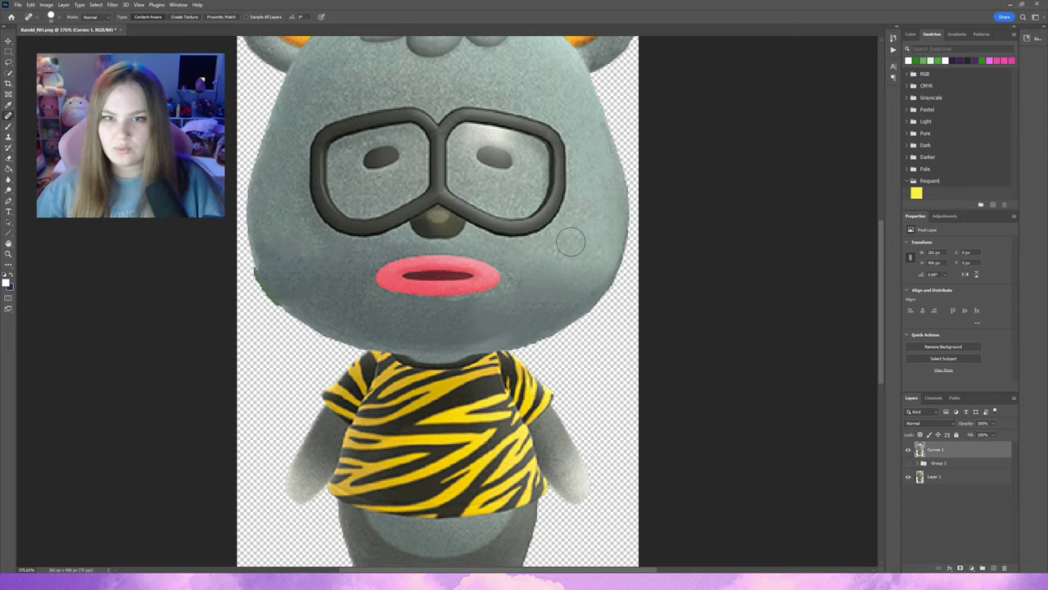
{"action": "left_click_drag", "start_coordinate": [590, 234], "coordinate": [573, 282]}
{"action": "scroll", "coordinate": [610, 223], "scroll_direction": "down", "scroll_amount": 2}
{"action": "scroll", "coordinate": [611, 222], "scroll_direction": "down", "scroll_amount": 1}
Add a new layer and clip Curves 1 to the layer below it.
{"action": "left_click", "coordinate": [943, 452]}
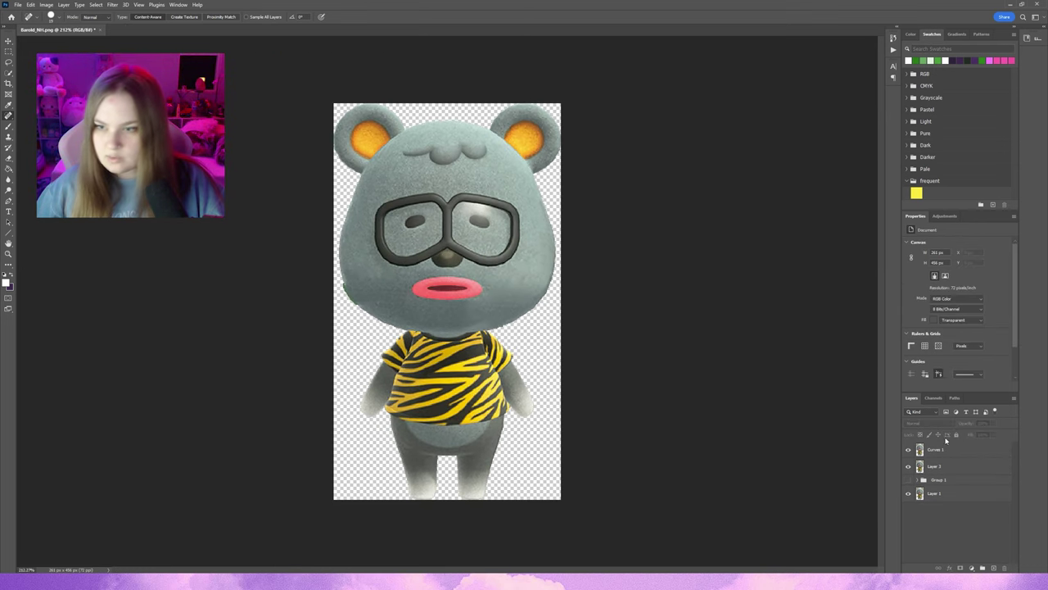
{"action": "left_click", "coordinate": [931, 456]}
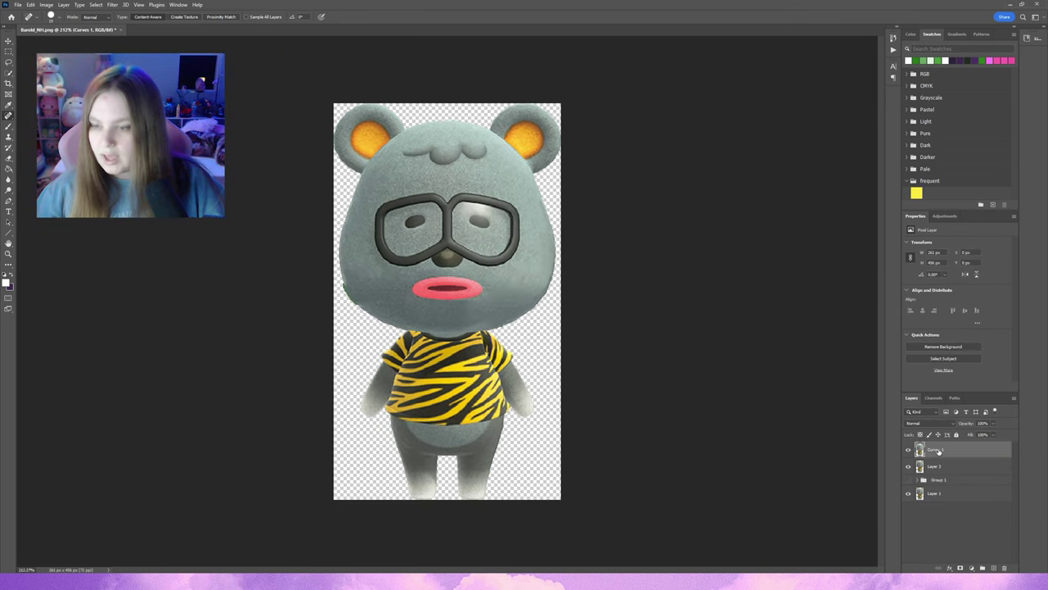
{"action": "right_click", "coordinate": [938, 451]}
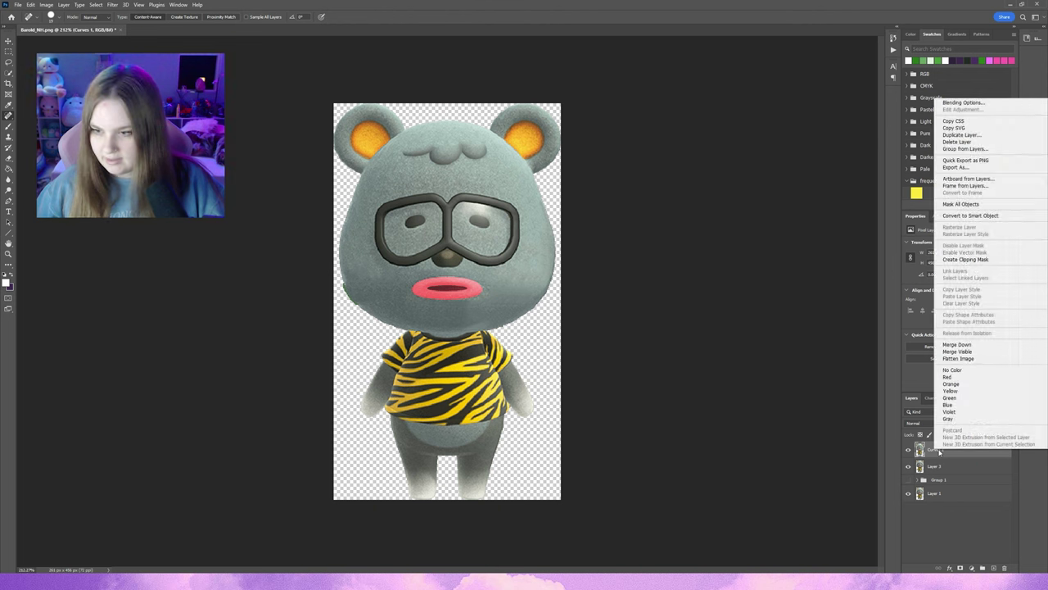
{"action": "left_click", "coordinate": [966, 260]}
{"action": "scroll", "coordinate": [319, 288], "scroll_direction": "up", "scroll_amount": 3}
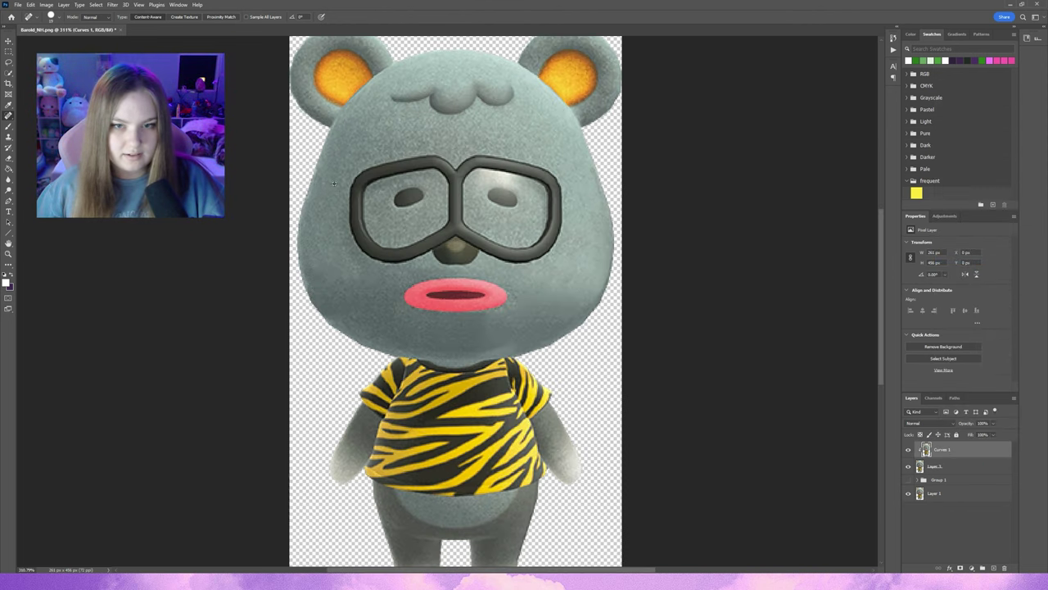
{"action": "scroll", "coordinate": [320, 288], "scroll_direction": "up", "scroll_amount": 3}
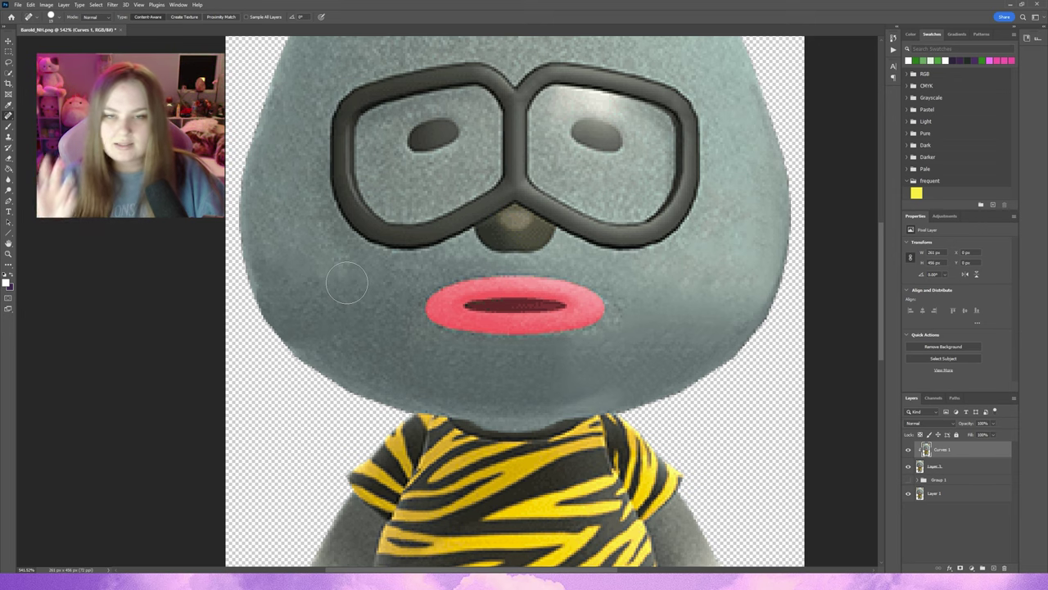
{"action": "scroll", "coordinate": [346, 282], "scroll_direction": "down", "scroll_amount": 5}
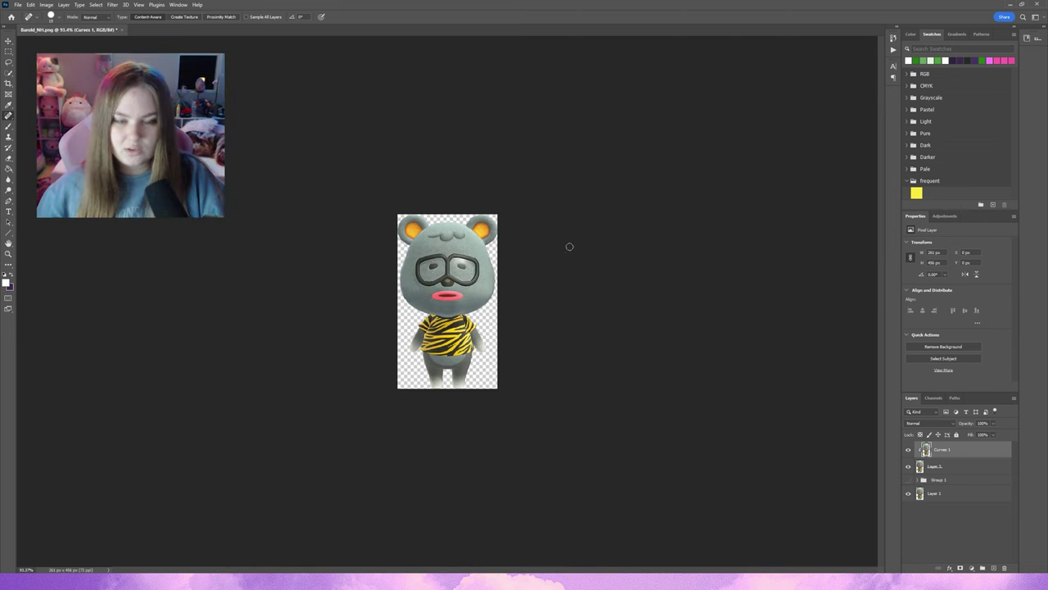
{"action": "scroll", "coordinate": [562, 250], "scroll_direction": "up", "scroll_amount": 2}
{"action": "scroll", "coordinate": [541, 279], "scroll_direction": "up", "scroll_amount": 2}
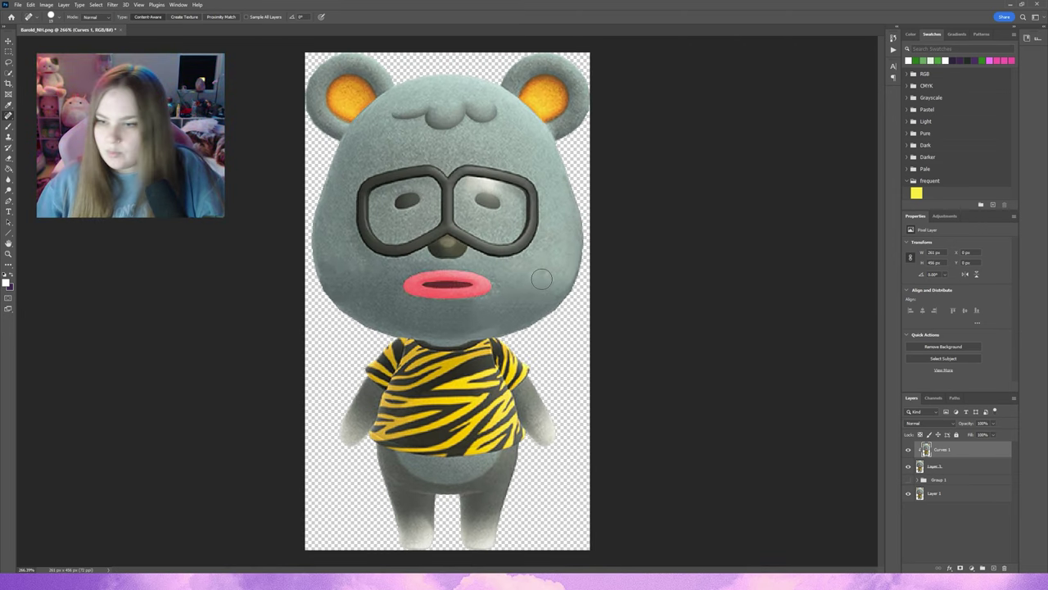
{"action": "scroll", "coordinate": [360, 283], "scroll_direction": "up", "scroll_amount": 2}
{"action": "scroll", "coordinate": [346, 268], "scroll_direction": "up", "scroll_amount": 1}
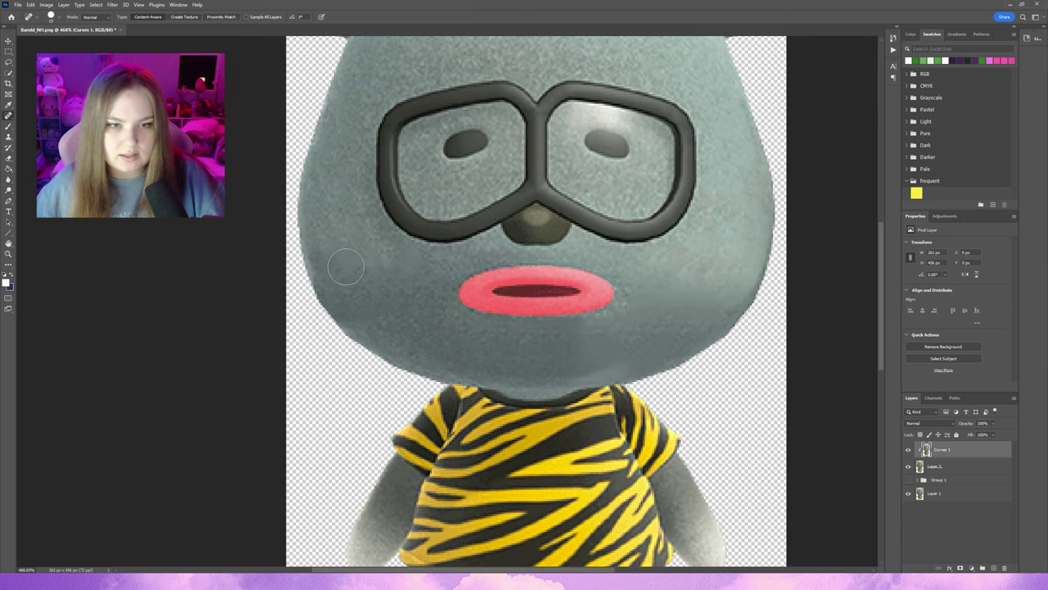
Blend the left and lower right cheek marks into the surrounding grey fur.
{"action": "left_click_drag", "start_coordinate": [398, 295], "coordinate": [352, 292]}
{"action": "left_click_drag", "start_coordinate": [426, 311], "coordinate": [353, 328]}
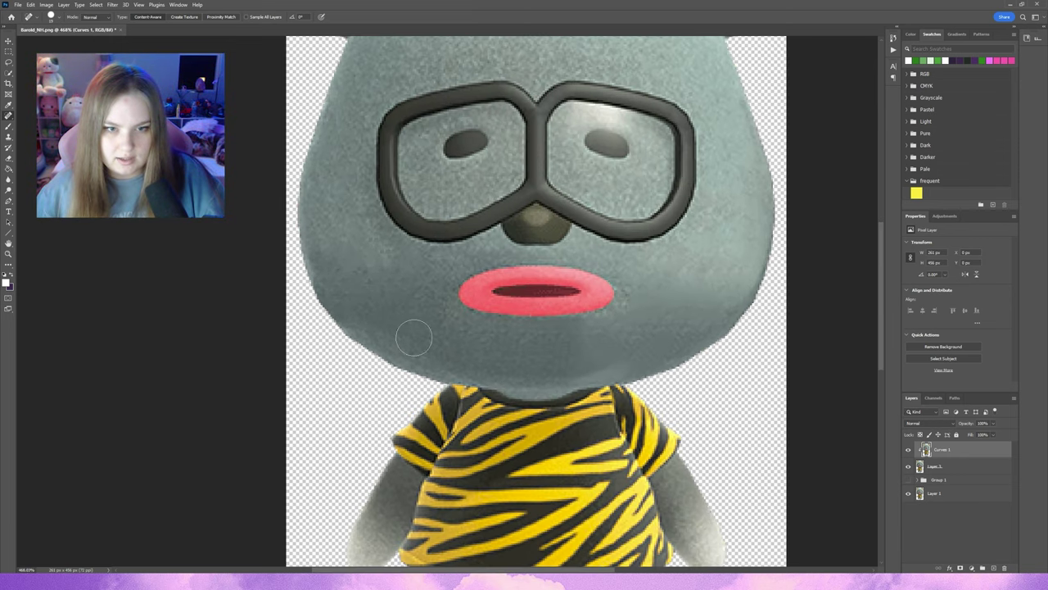
{"action": "mouse_move", "coordinate": [417, 336]}
{"action": "left_mouse_down"}
{"action": "mouse_move", "coordinate": [384, 352]}
{"action": "mouse_move", "coordinate": [692, 344]}
{"action": "left_mouse_up"}
{"action": "left_click_drag", "start_coordinate": [582, 362], "coordinate": [647, 334]}
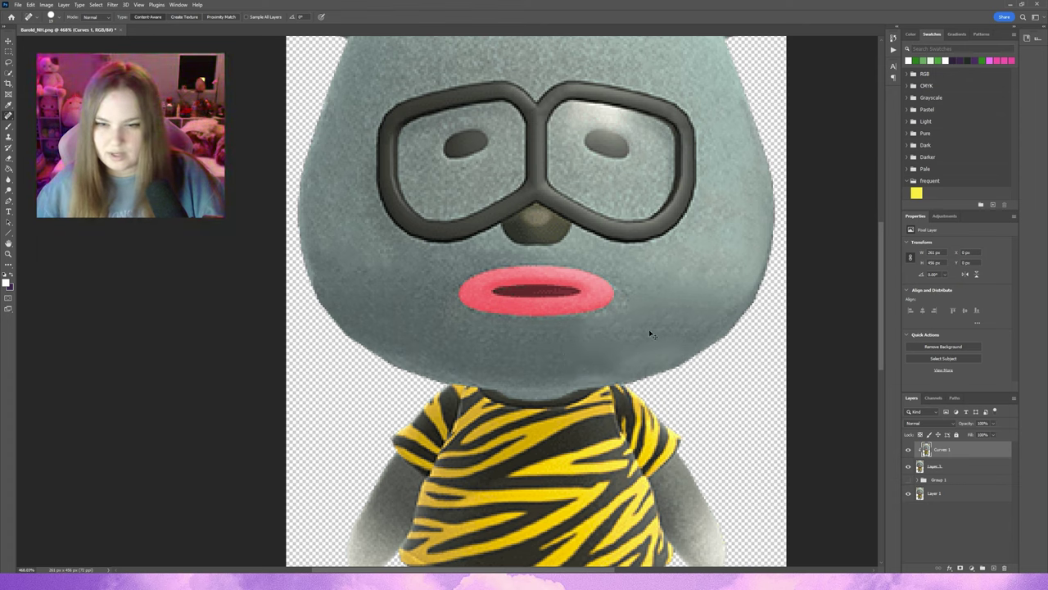
{"action": "scroll", "coordinate": [704, 245], "scroll_direction": "down", "scroll_amount": 3}
{"action": "scroll", "coordinate": [688, 173], "scroll_direction": "down", "scroll_amount": 3}
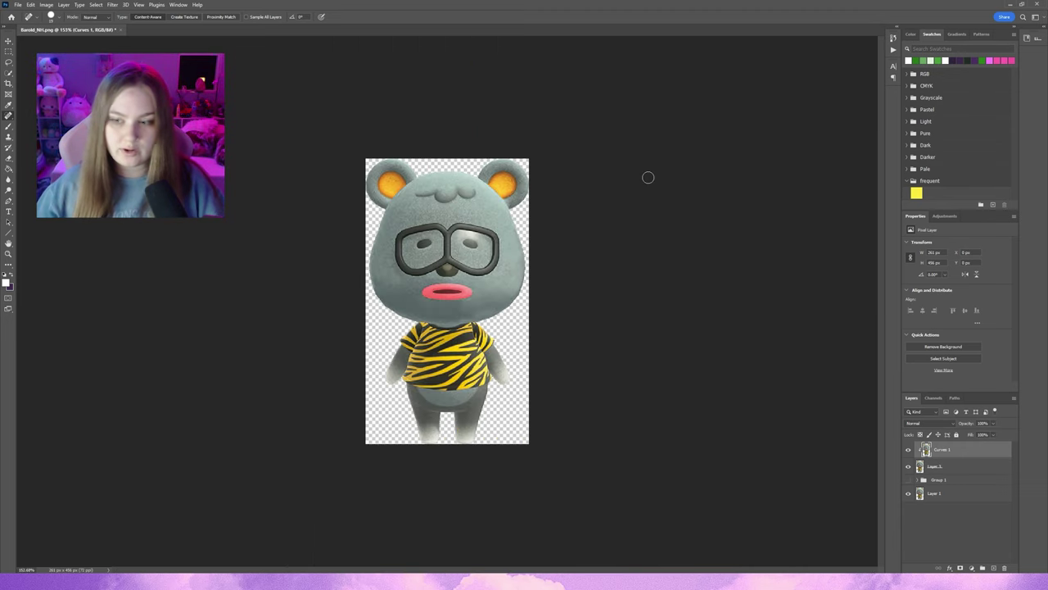
{"action": "scroll", "coordinate": [456, 294], "scroll_direction": "up", "scroll_amount": 2}
{"action": "scroll", "coordinate": [456, 294], "scroll_direction": "up", "scroll_amount": 2}
{"action": "scroll", "coordinate": [491, 270], "scroll_direction": "up", "scroll_amount": 2}
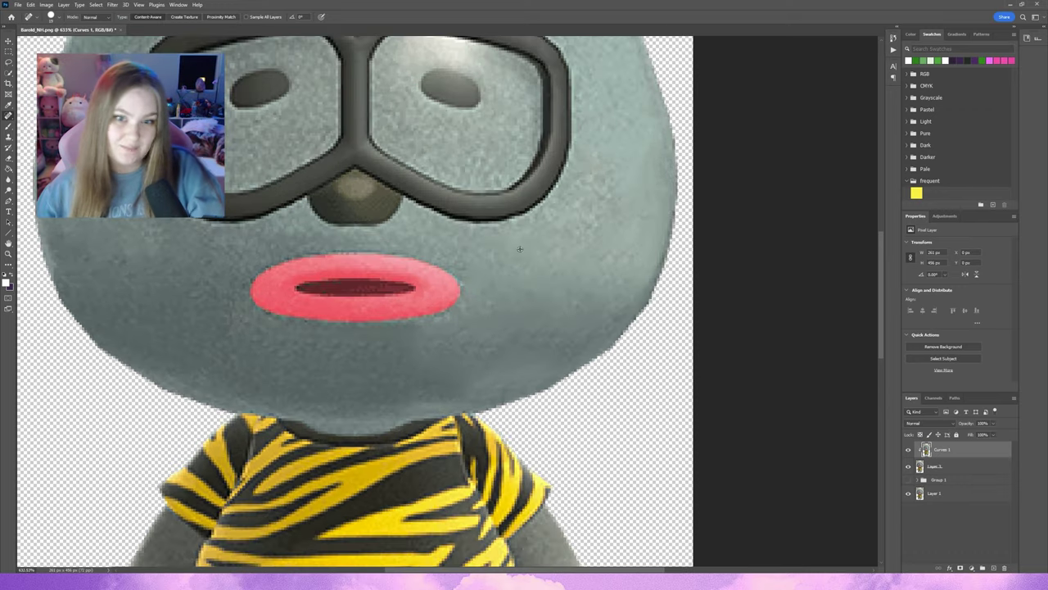
{"action": "left_click", "coordinate": [570, 223]}
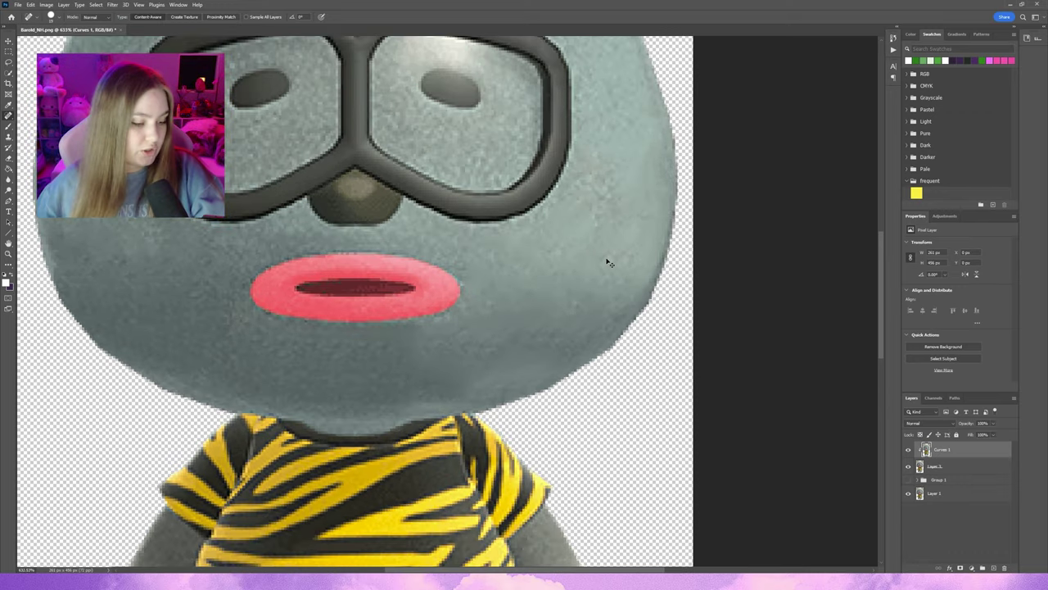
Heal one more cheek patch, then compare History states and settle after the first healing stroke.
{"action": "left_click_drag", "start_coordinate": [561, 223], "coordinate": [553, 262]}
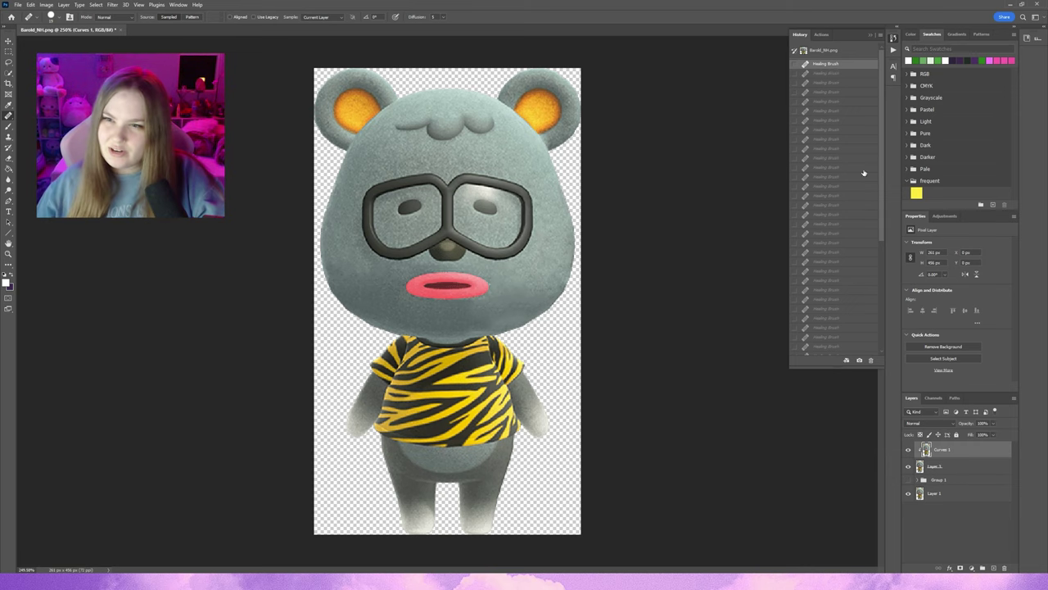
{"action": "scroll", "coordinate": [855, 229], "scroll_direction": "down", "scroll_amount": 5}
{"action": "left_click", "coordinate": [833, 351]}
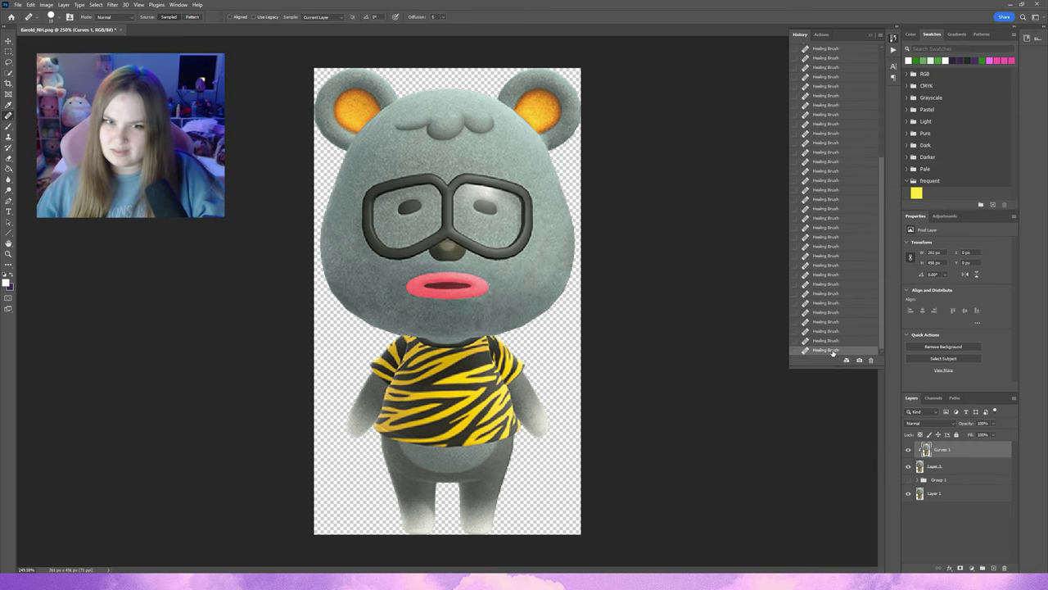
{"action": "scroll", "coordinate": [584, 273], "scroll_direction": "down", "scroll_amount": 3}
{"action": "scroll", "coordinate": [609, 281], "scroll_direction": "down", "scroll_amount": 2}
{"action": "scroll", "coordinate": [608, 281], "scroll_direction": "up", "scroll_amount": 1}
{"action": "scroll", "coordinate": [827, 73], "scroll_direction": "up", "scroll_amount": 5}
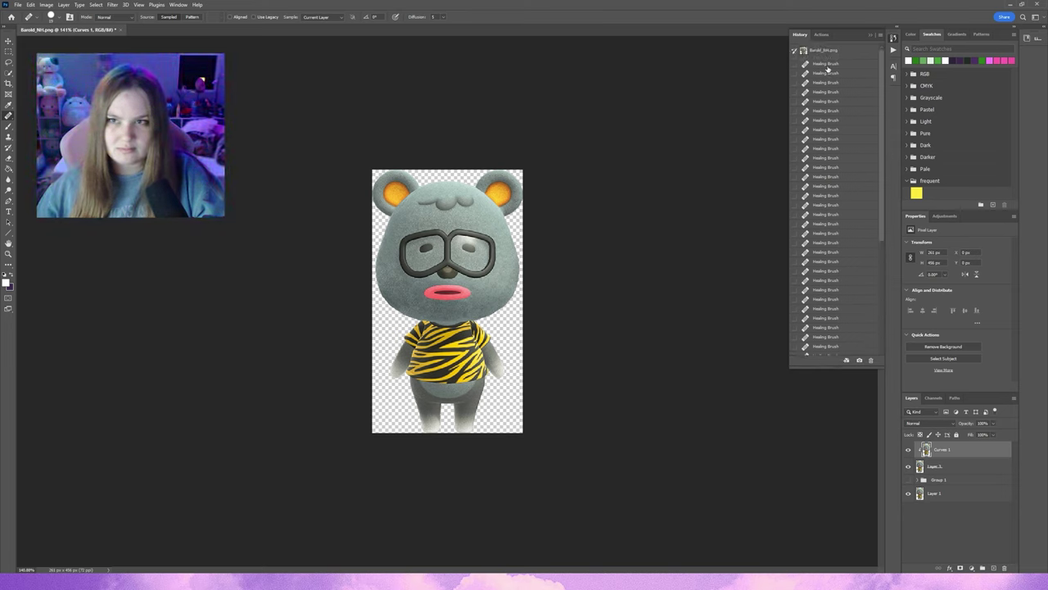
{"action": "left_click", "coordinate": [827, 64]}
{"action": "scroll", "coordinate": [823, 123], "scroll_direction": "down", "scroll_amount": 3}
{"action": "scroll", "coordinate": [821, 188], "scroll_direction": "down", "scroll_amount": 2}
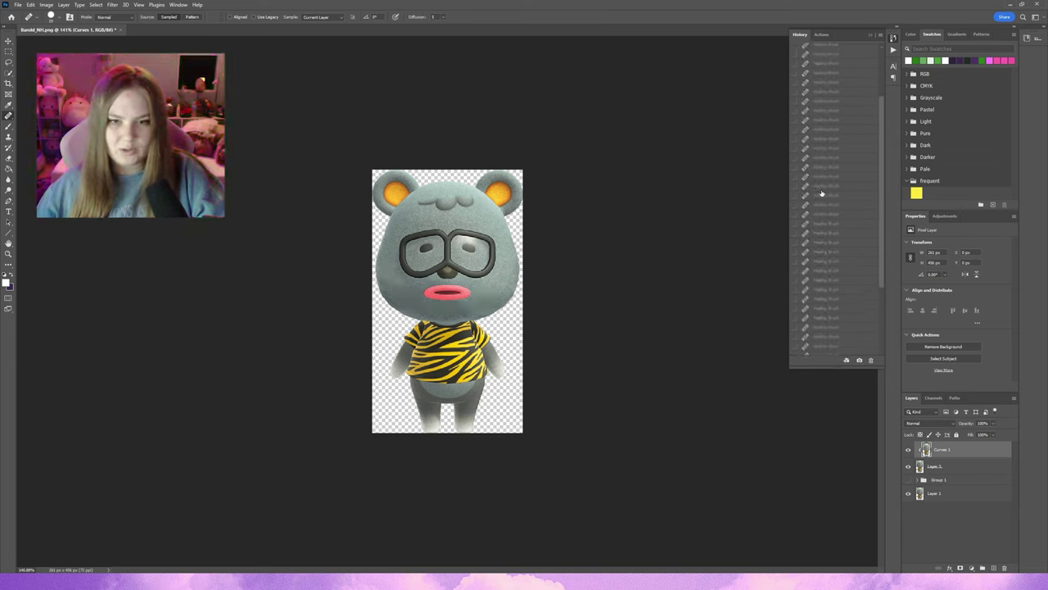
{"action": "scroll", "coordinate": [827, 287], "scroll_direction": "down", "scroll_amount": 2}
{"action": "left_click", "coordinate": [818, 350]}
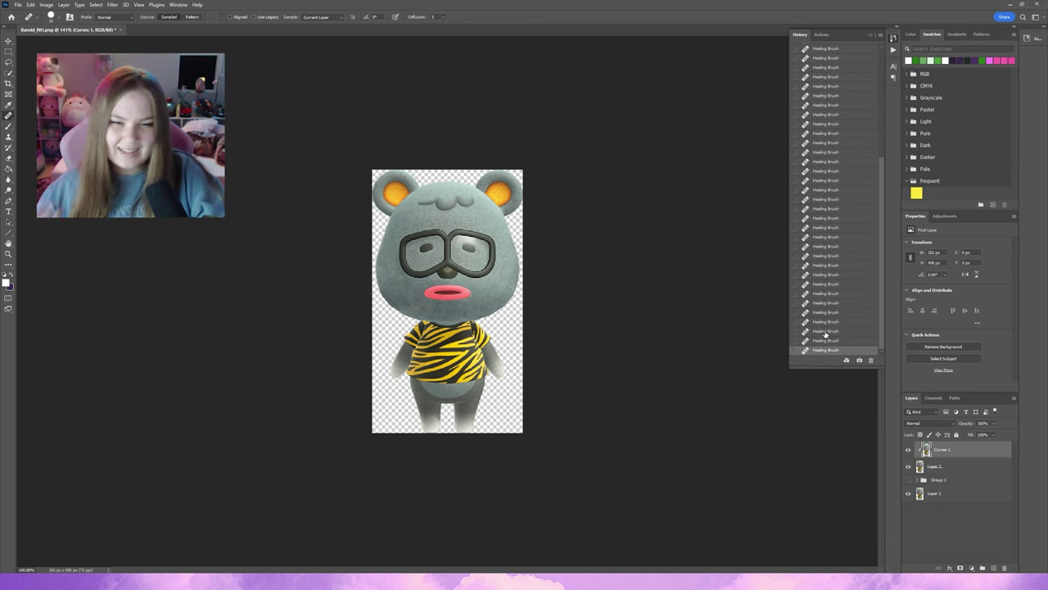
{"action": "scroll", "coordinate": [826, 327], "scroll_direction": "up", "scroll_amount": 5}
{"action": "scroll", "coordinate": [819, 205], "scroll_direction": "up", "scroll_amount": 5}
{"action": "scroll", "coordinate": [815, 100], "scroll_direction": "up", "scroll_amount": 5}
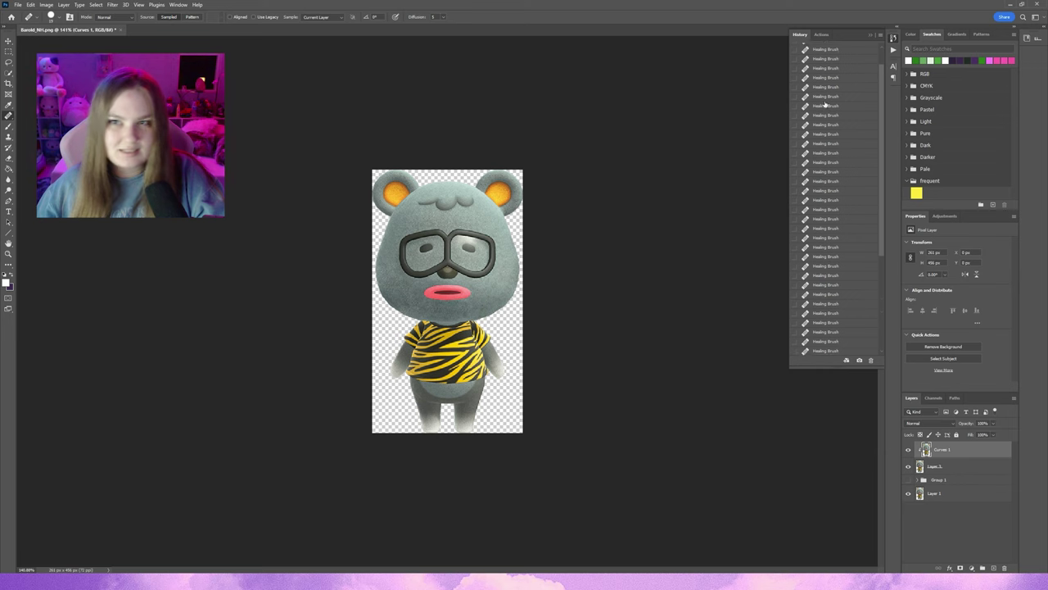
{"action": "scroll", "coordinate": [826, 104], "scroll_direction": "up", "scroll_amount": 5}
{"action": "left_click", "coordinate": [827, 64]}
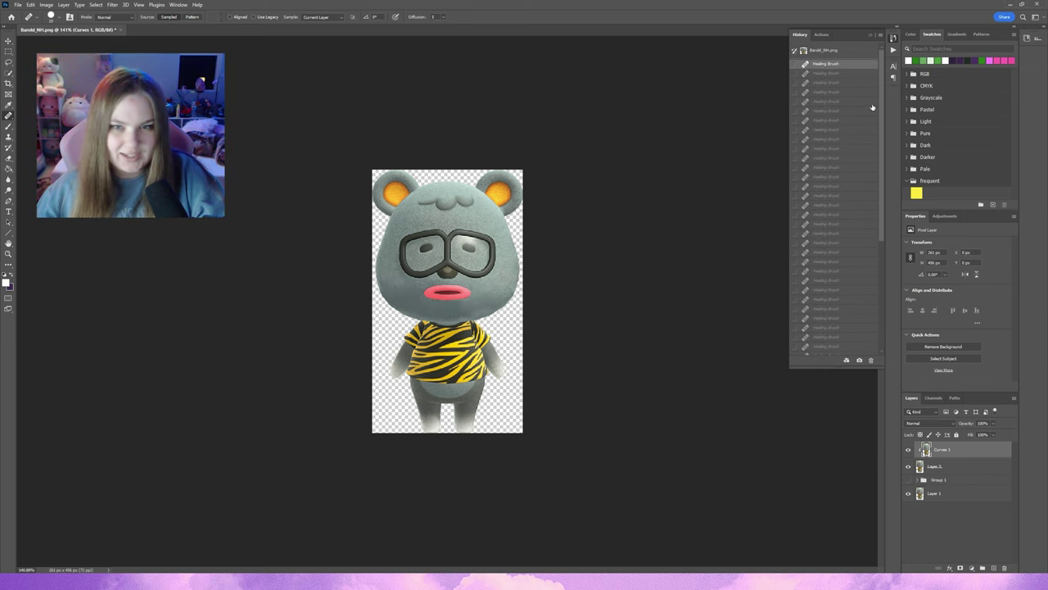
{"action": "left_click", "coordinate": [893, 38]}
{"action": "scroll", "coordinate": [483, 290], "scroll_direction": "up", "scroll_amount": 3}
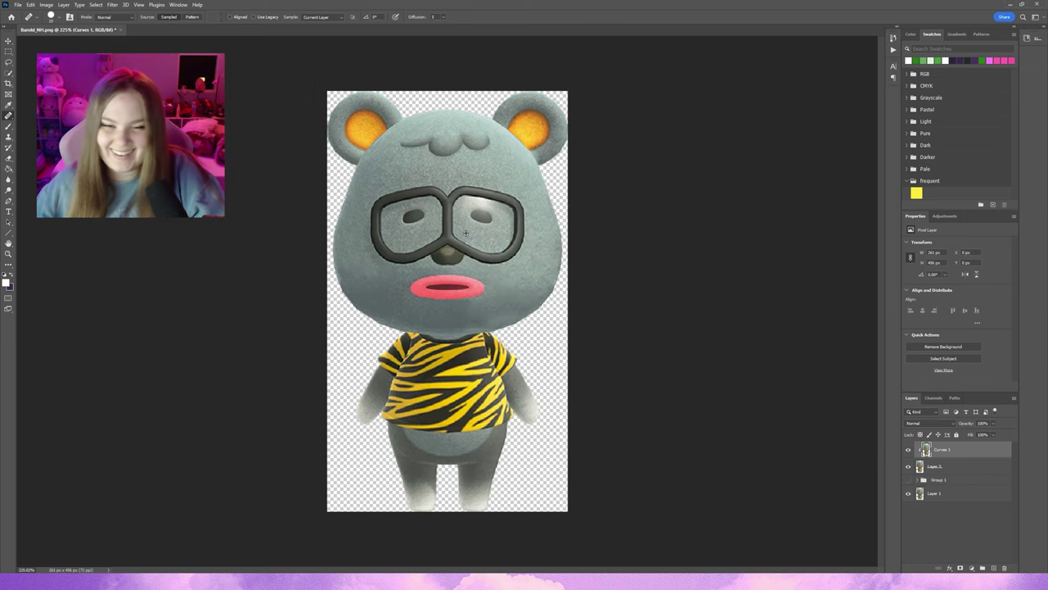
{"action": "scroll", "coordinate": [498, 245], "scroll_direction": "up", "scroll_amount": 4}
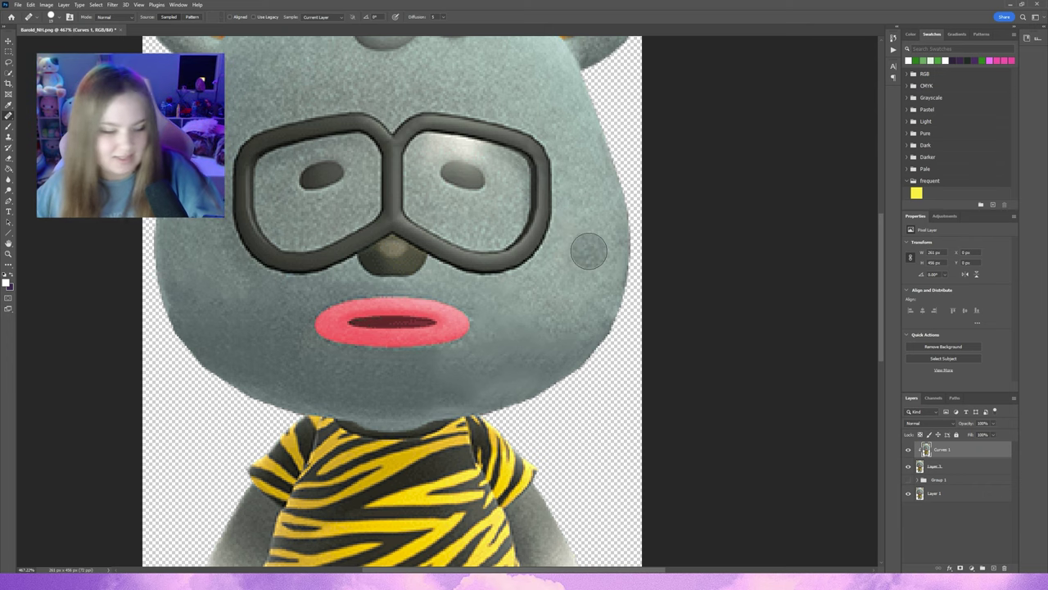
Switch to the Spot Healing Brush with Shift+J.
{"action": "key", "text": "shift+j"}
{"action": "scroll", "coordinate": [490, 263], "scroll_direction": "down", "scroll_amount": 5}
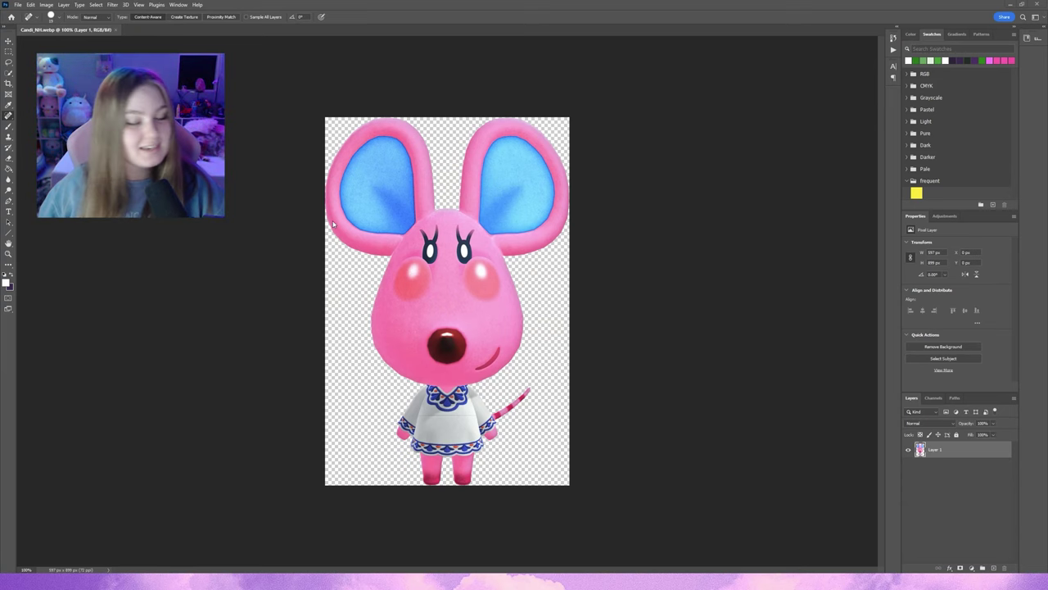
{"action": "scroll", "coordinate": [530, 293], "scroll_direction": "up", "scroll_amount": 1}
{"action": "scroll", "coordinate": [549, 292], "scroll_direction": "up", "scroll_amount": 1}
{"action": "scroll", "coordinate": [553, 291], "scroll_direction": "up", "scroll_amount": 1}
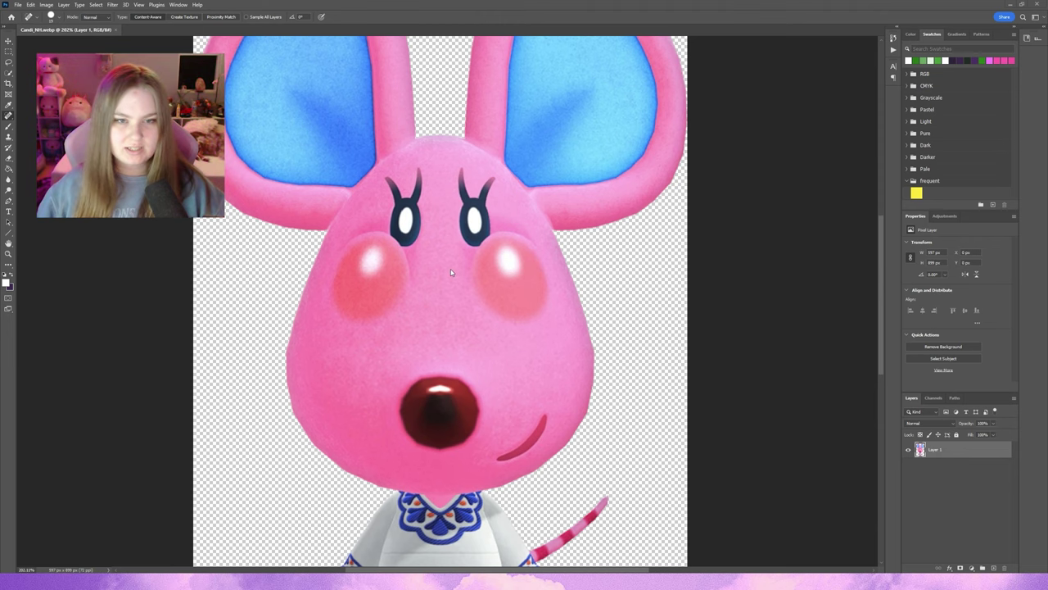
{"action": "scroll", "coordinate": [474, 276], "scroll_direction": "down", "scroll_amount": 2}
{"action": "scroll", "coordinate": [474, 276], "scroll_direction": "down", "scroll_amount": 2}
{"action": "scroll", "coordinate": [556, 273], "scroll_direction": "up", "scroll_amount": 1}
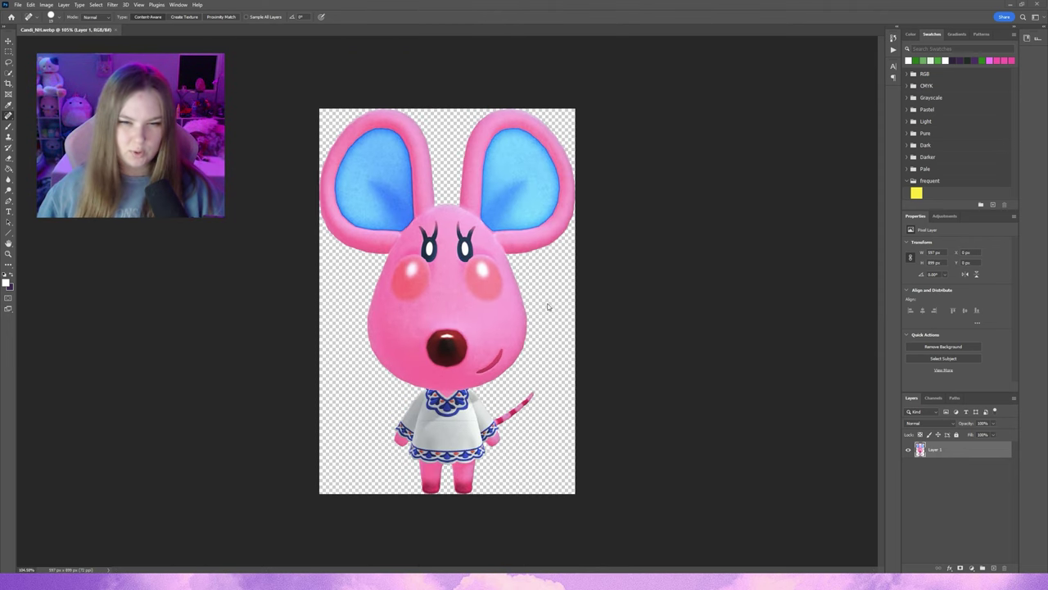
{"action": "scroll", "coordinate": [547, 303], "scroll_direction": "up", "scroll_amount": 1}
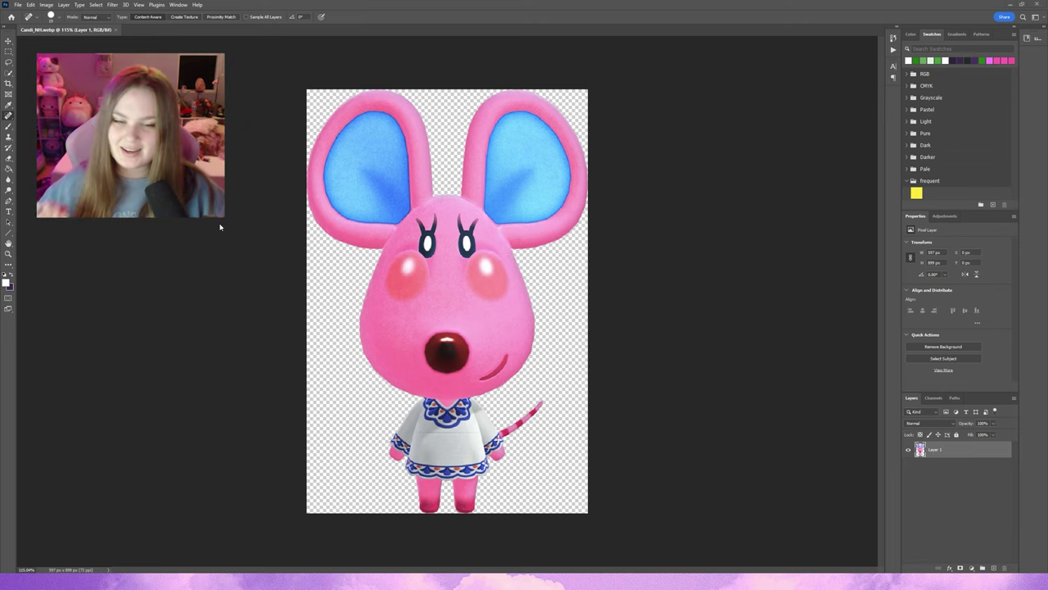
{"action": "scroll", "coordinate": [318, 246], "scroll_direction": "up", "scroll_amount": 3}
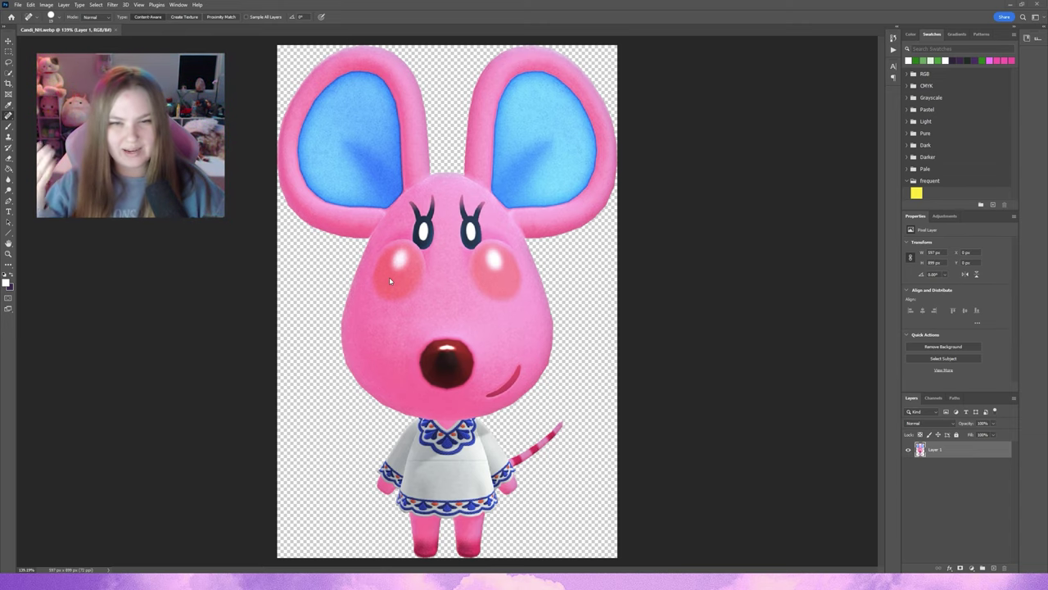
{"action": "scroll", "coordinate": [389, 277], "scroll_direction": "down", "scroll_amount": 1}
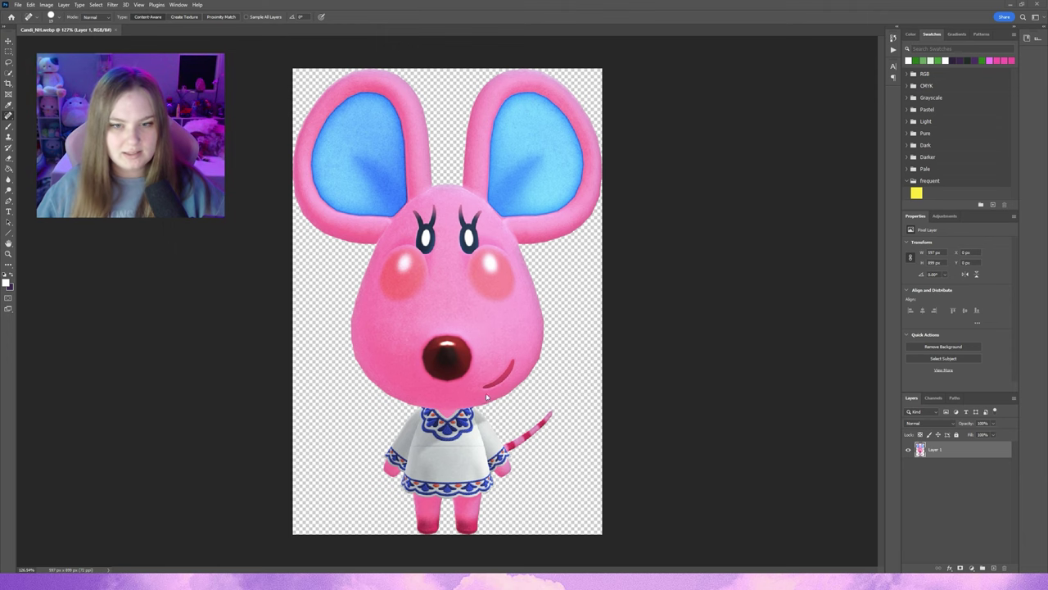
{"action": "scroll", "coordinate": [458, 262], "scroll_direction": "up", "scroll_amount": 3}
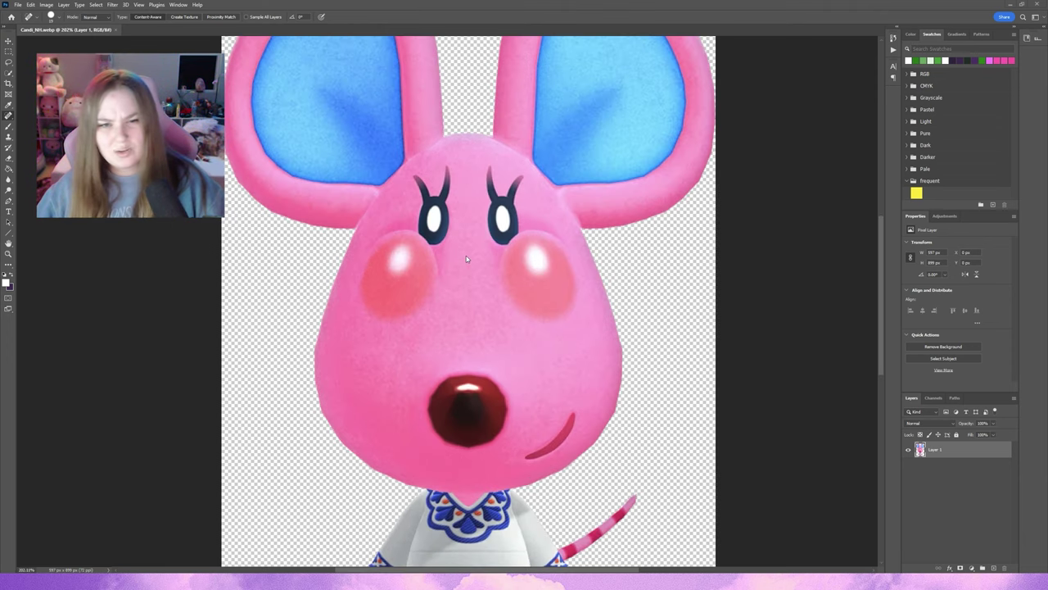
{"action": "scroll", "coordinate": [464, 273], "scroll_direction": "up", "scroll_amount": 1}
{"action": "scroll", "coordinate": [464, 274], "scroll_direction": "up", "scroll_amount": 1}
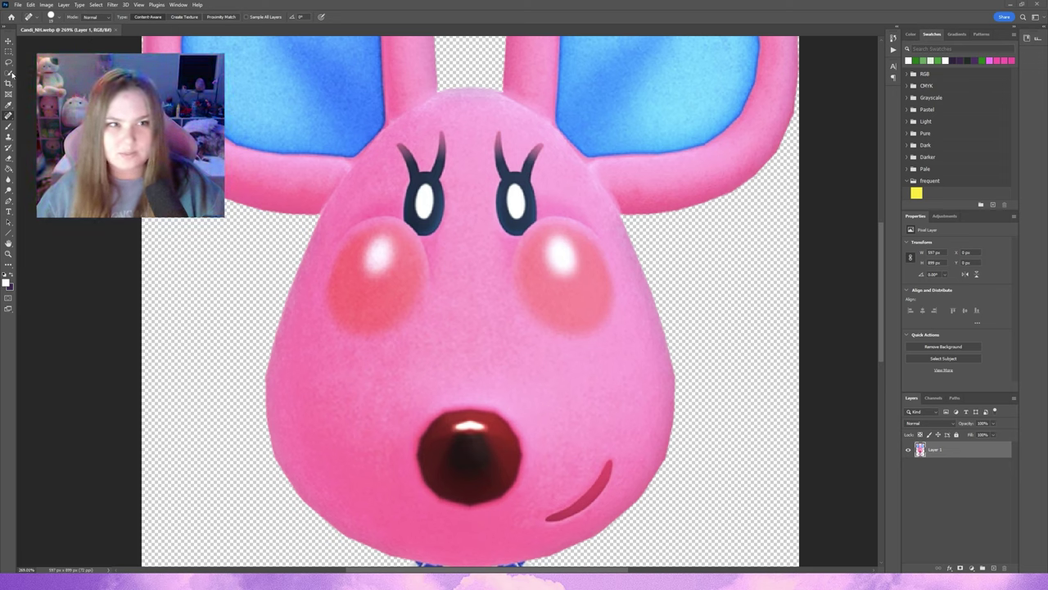
Quick-select both pink cheeks and copy them onto a new layer.
{"action": "left_click_drag", "start_coordinate": [378, 283], "coordinate": [368, 254]}
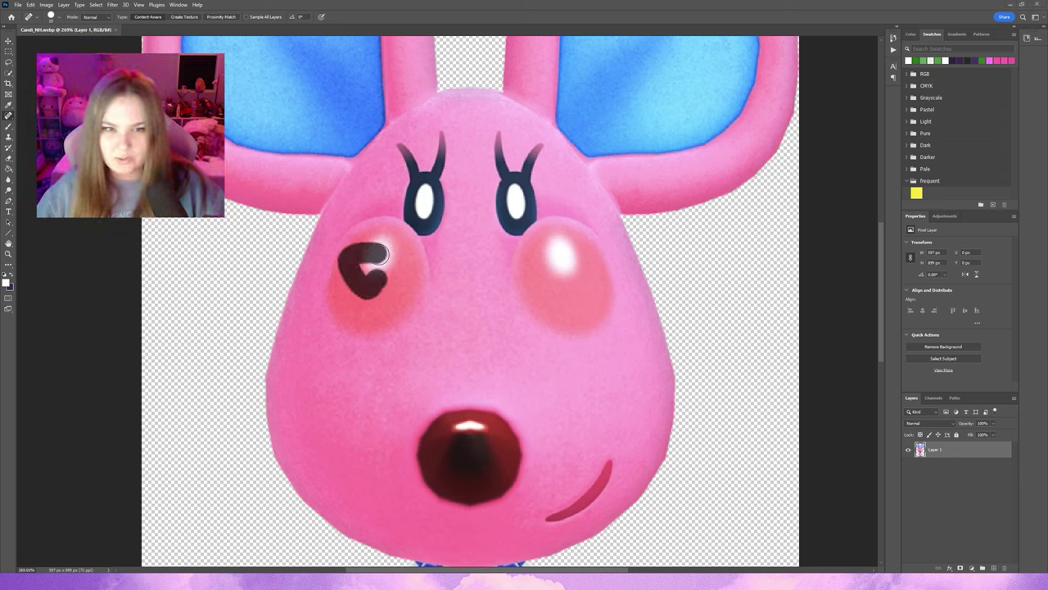
{"action": "key", "text": "ctrl+z"}
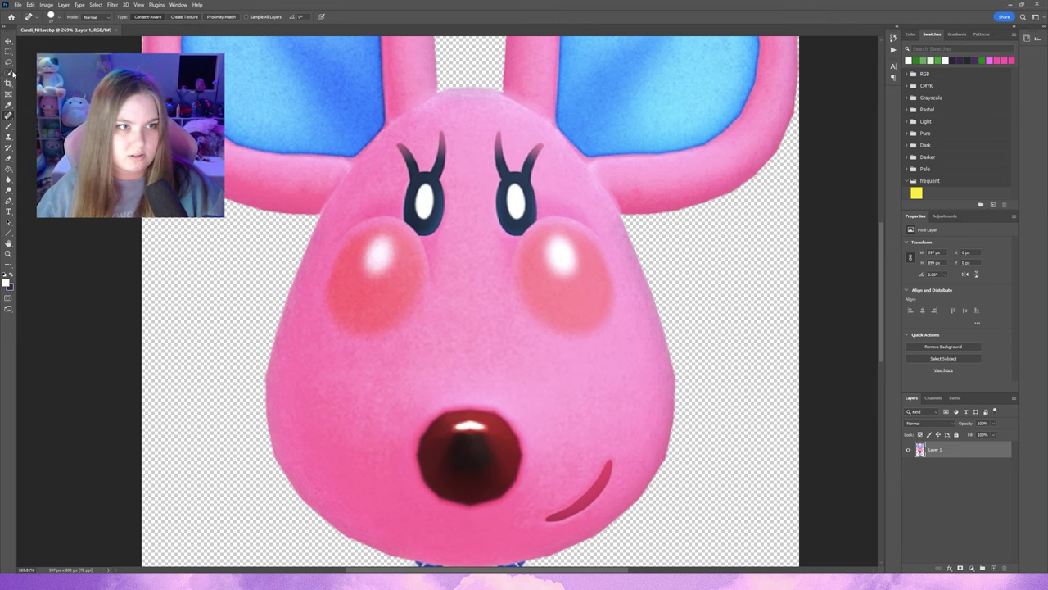
{"action": "left_click", "coordinate": [9, 73]}
{"action": "left_click_drag", "start_coordinate": [369, 278], "coordinate": [354, 286]}
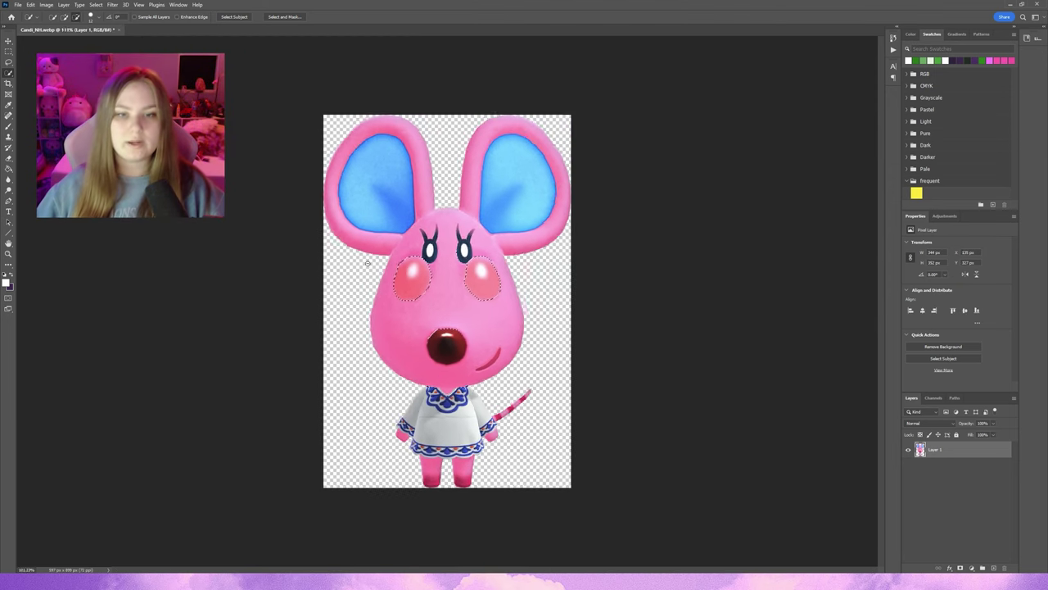
{"action": "scroll", "coordinate": [362, 255], "scroll_direction": "up", "scroll_amount": 1}
{"action": "scroll", "coordinate": [363, 255], "scroll_direction": "up", "scroll_amount": 1}
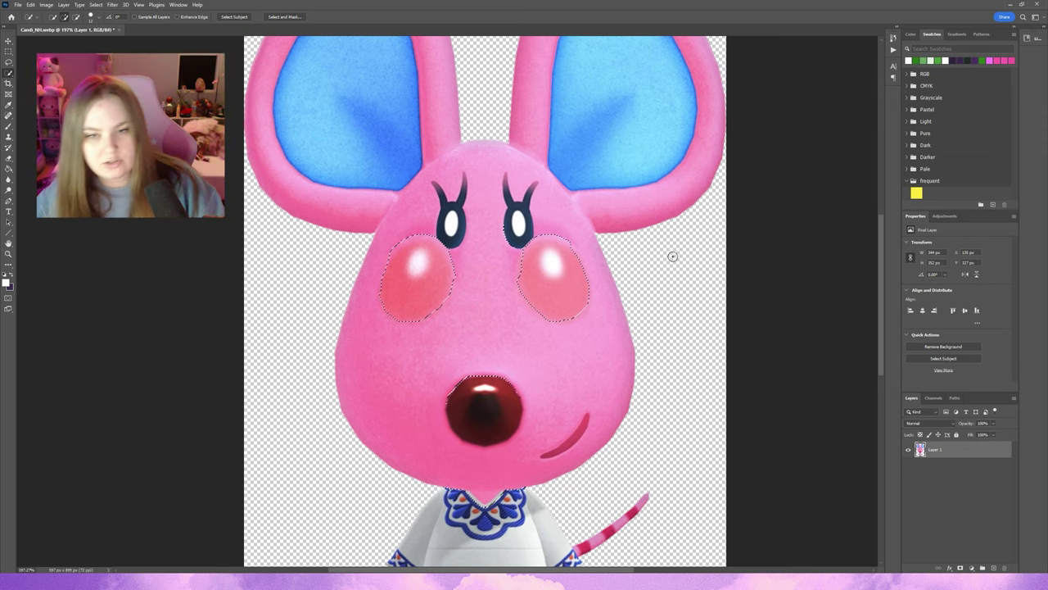
{"action": "key", "text": "ctrl+j"}
{"action": "scroll", "coordinate": [700, 350], "scroll_direction": "down", "scroll_amount": 1}
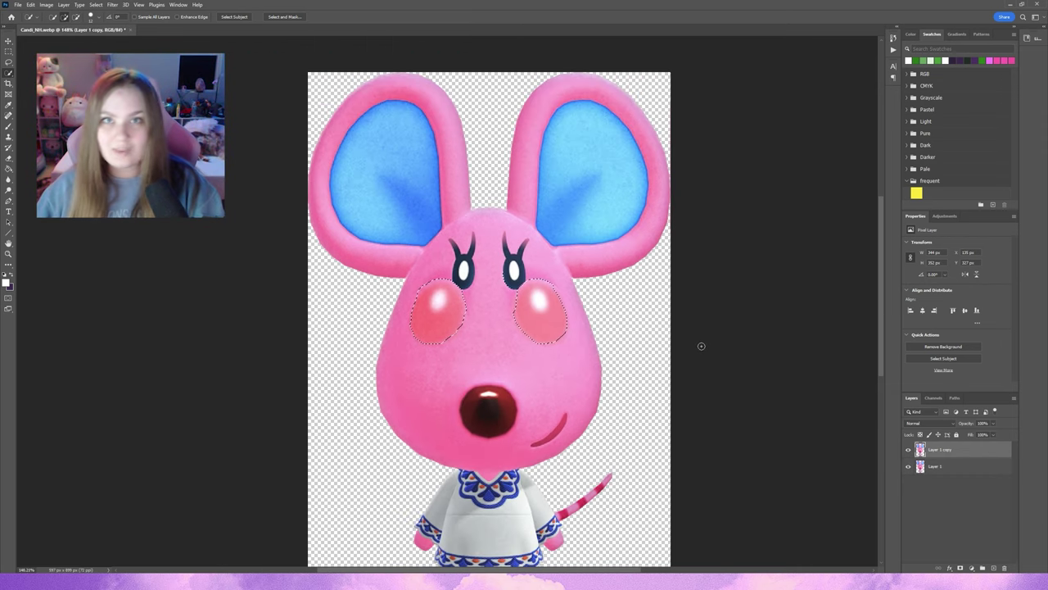
Delete the cheeks from Layer 1, hide the copied layer, and deselect.
{"action": "left_click", "coordinate": [921, 467]}
{"action": "key", "text": "Delete"}
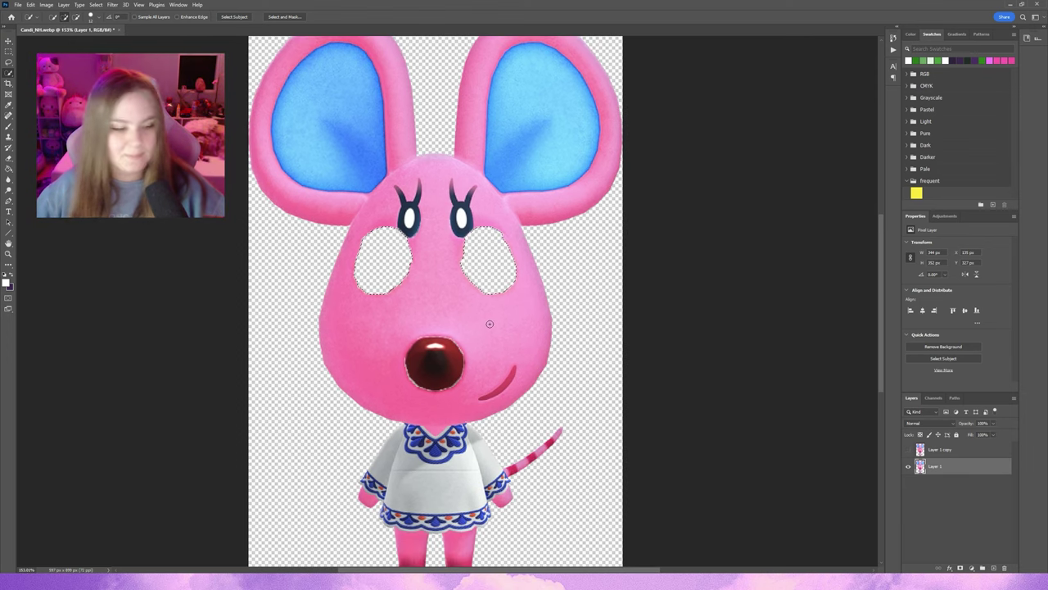
{"action": "scroll", "coordinate": [489, 324], "scroll_direction": "up", "scroll_amount": 3}
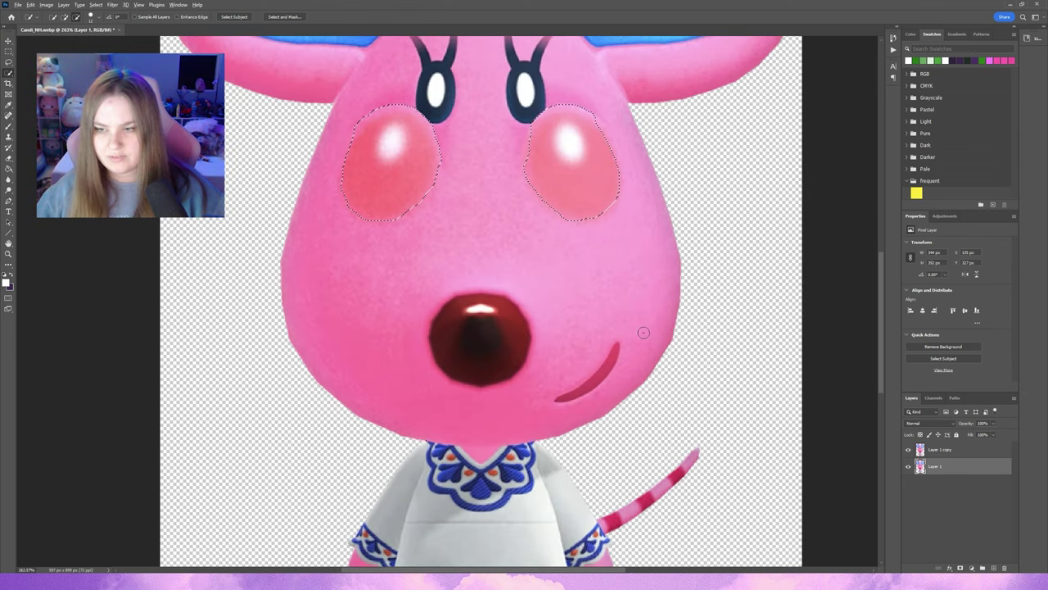
{"action": "scroll", "coordinate": [643, 332], "scroll_direction": "down", "scroll_amount": 2}
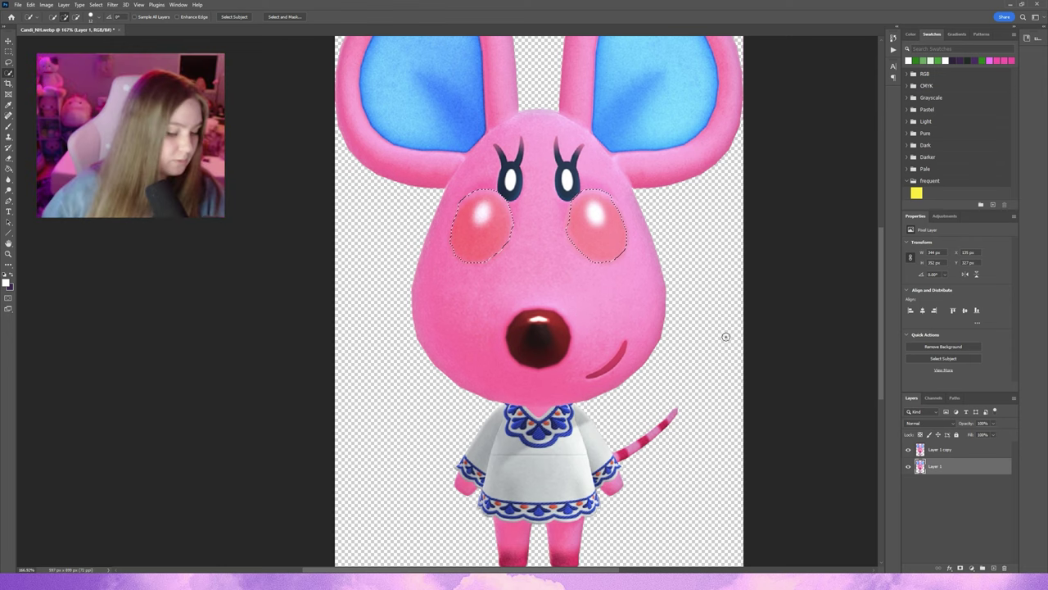
{"action": "left_click", "coordinate": [907, 450]}
{"action": "scroll", "coordinate": [573, 296], "scroll_direction": "down", "scroll_amount": 2}
{"action": "key", "text": "f"}
{"action": "key", "text": "f"}
{"action": "scroll", "coordinate": [704, 307], "scroll_direction": "up", "scroll_amount": 3}
{"action": "key", "text": "ctrl+d"}
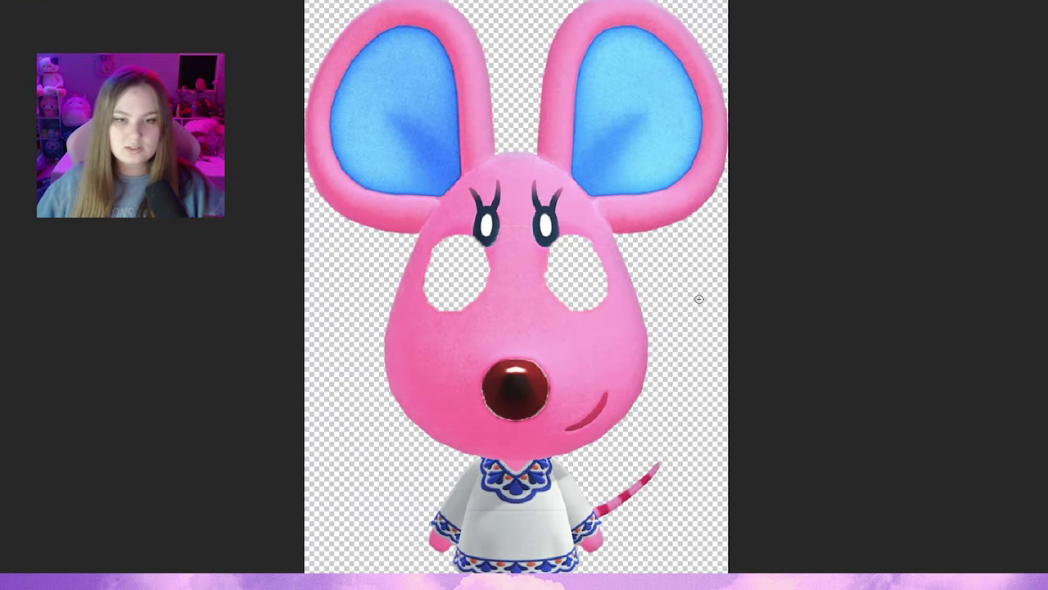
{"action": "key", "text": "f"}
{"action": "scroll", "coordinate": [646, 335], "scroll_direction": "down", "scroll_amount": 2}
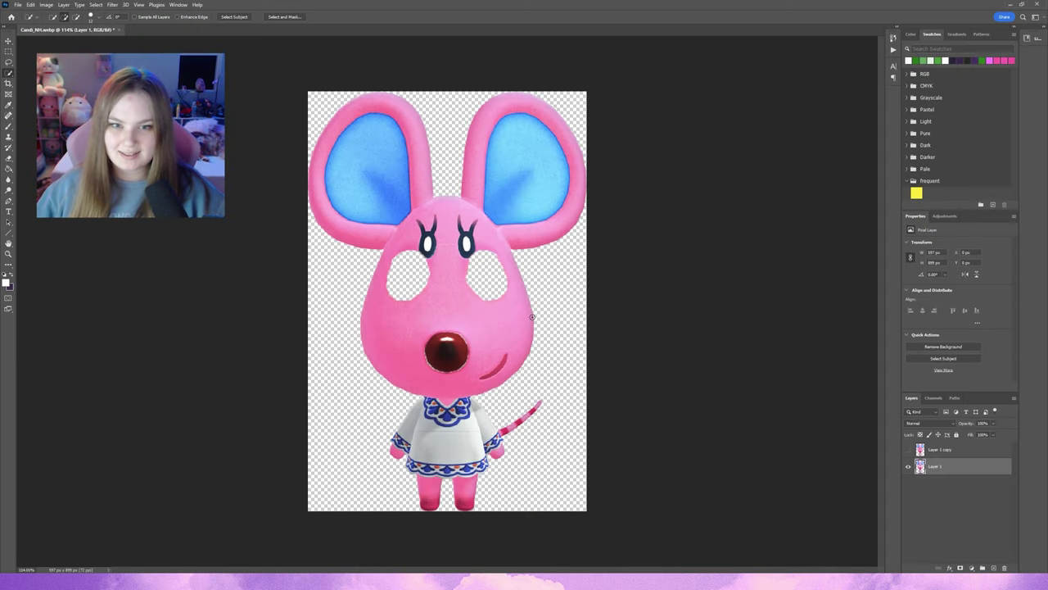
{"action": "scroll", "coordinate": [393, 246], "scroll_direction": "up", "scroll_amount": 2}
{"action": "scroll", "coordinate": [393, 244], "scroll_direction": "up", "scroll_amount": 2}
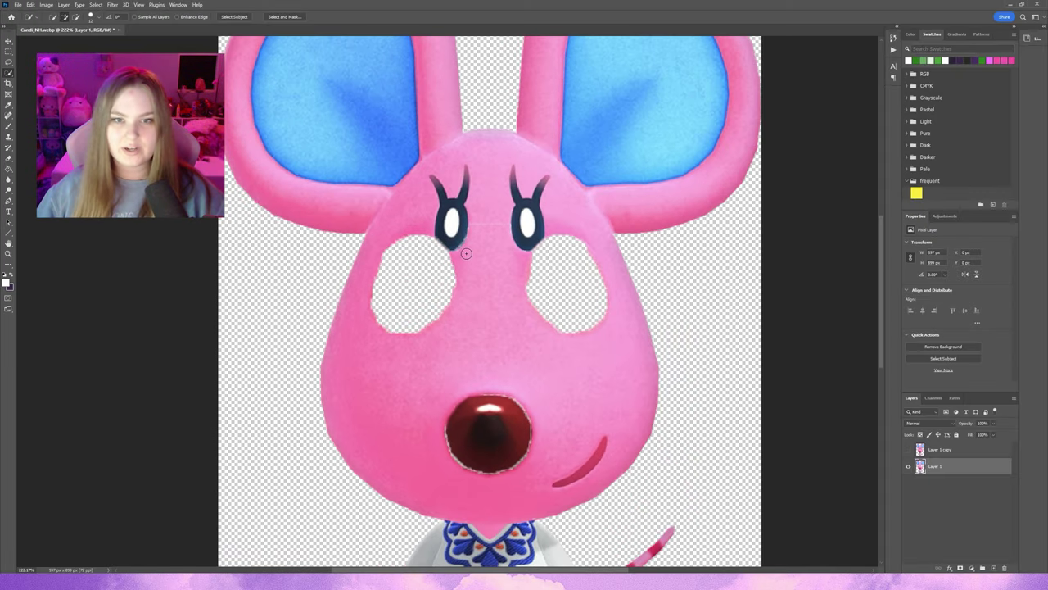
Lasso both eyes, copy them to Layer 2, and move the eye patch upward.
{"action": "left_click", "coordinate": [908, 450]}
{"action": "scroll", "coordinate": [437, 248], "scroll_direction": "up", "scroll_amount": 1}
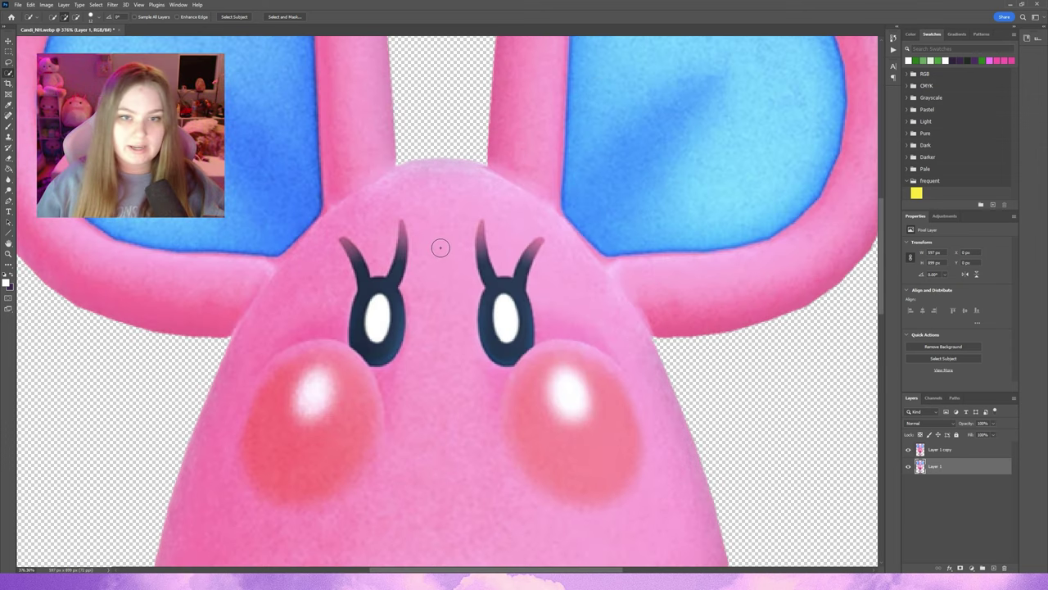
{"action": "scroll", "coordinate": [446, 285], "scroll_direction": "up", "scroll_amount": 1}
{"action": "key", "text": "l"}
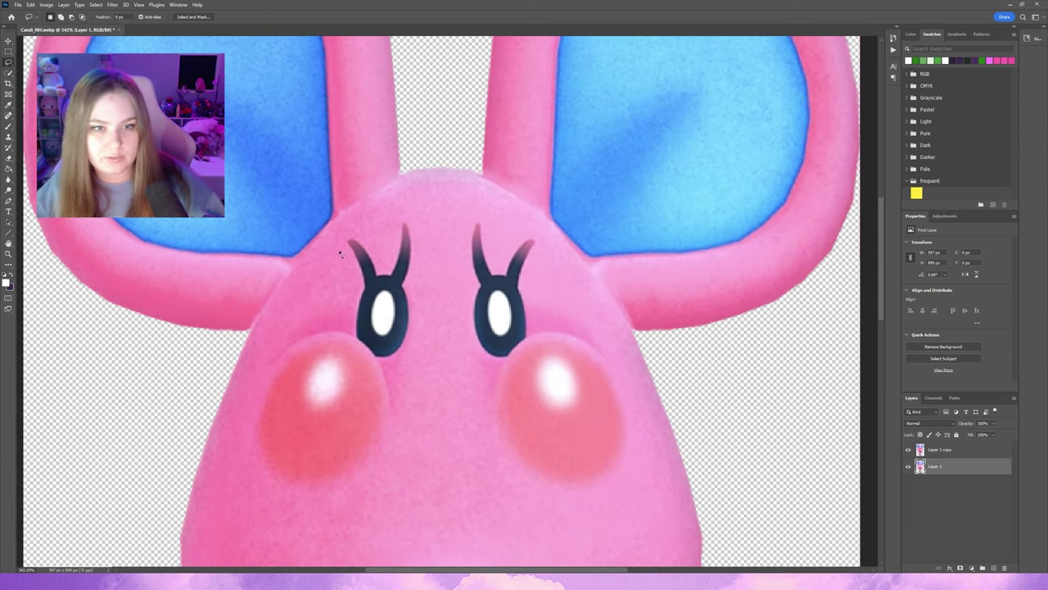
{"action": "left_click_drag", "start_coordinate": [349, 348], "coordinate": [407, 371]}
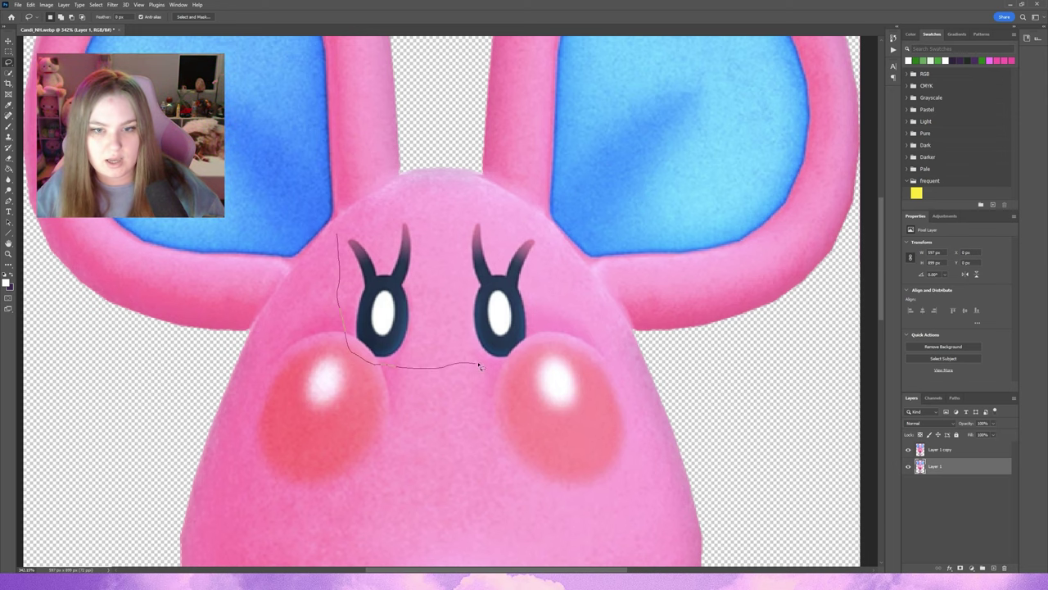
{"action": "left_click_drag", "start_coordinate": [483, 365], "coordinate": [559, 331]}
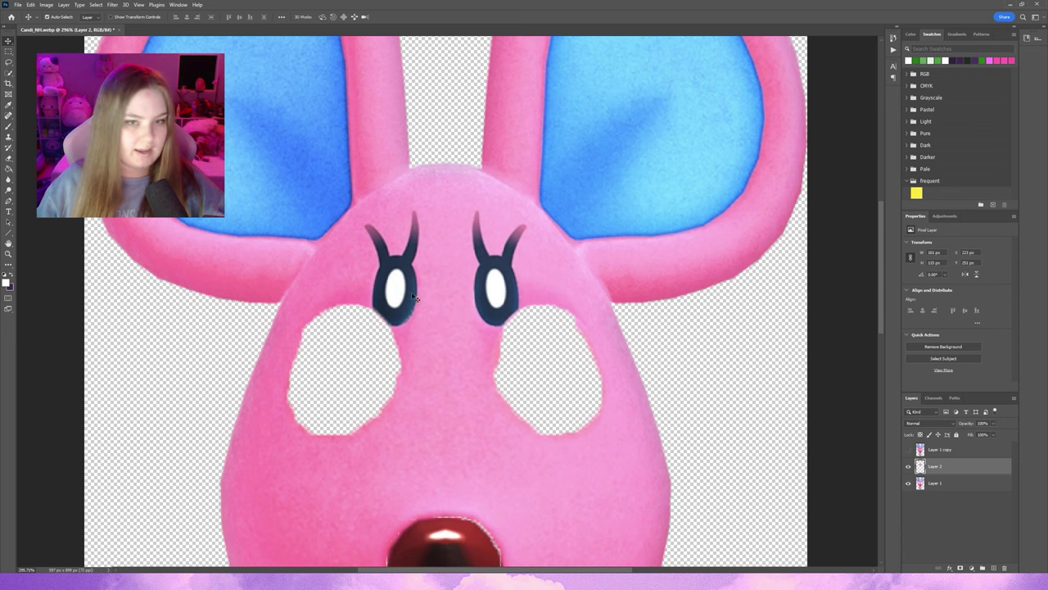
{"action": "left_click_drag", "start_coordinate": [401, 310], "coordinate": [421, 358]}
{"action": "scroll", "coordinate": [480, 461], "scroll_direction": "down", "scroll_amount": 5}
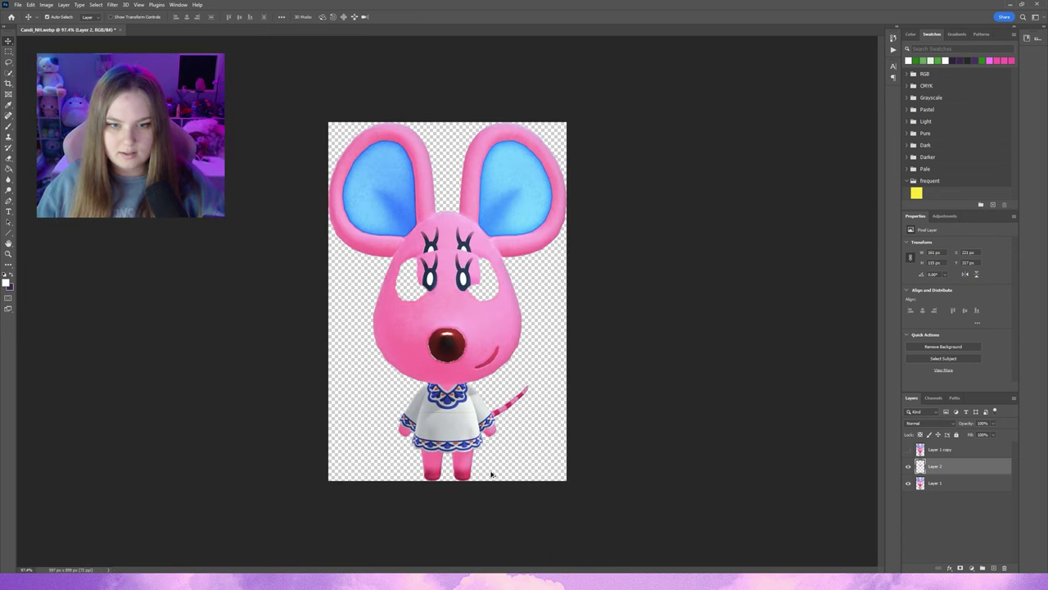
{"action": "scroll", "coordinate": [491, 473], "scroll_direction": "up", "scroll_amount": 2}
{"action": "left_click_drag", "start_coordinate": [436, 315], "coordinate": [438, 275]}
{"action": "scroll", "coordinate": [481, 270], "scroll_direction": "up", "scroll_amount": 2}
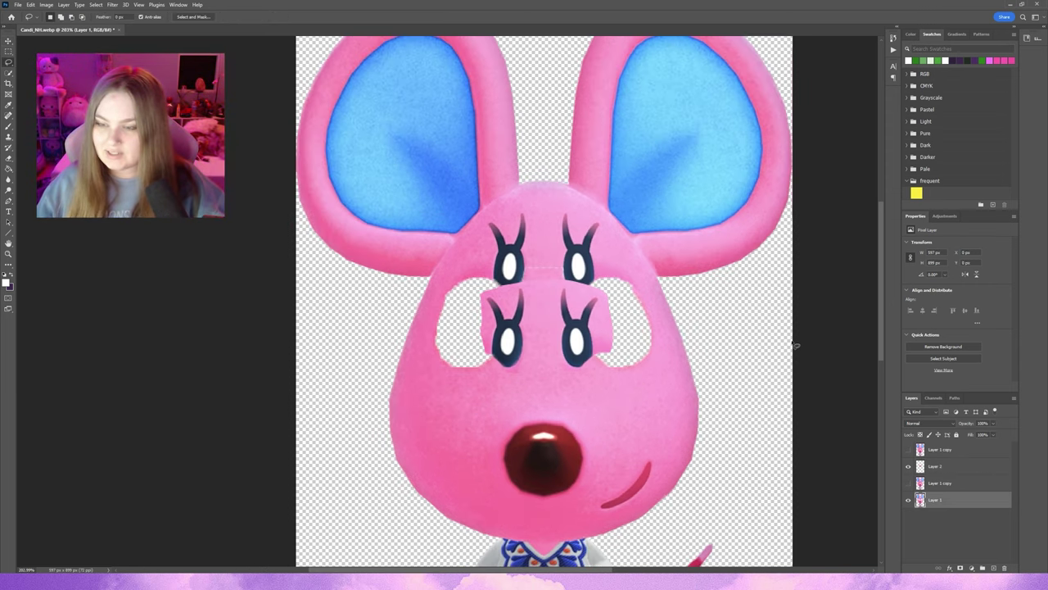
Heal away the original upper-right eye, redoing the stroke after an undo.
{"action": "key", "text": "j"}
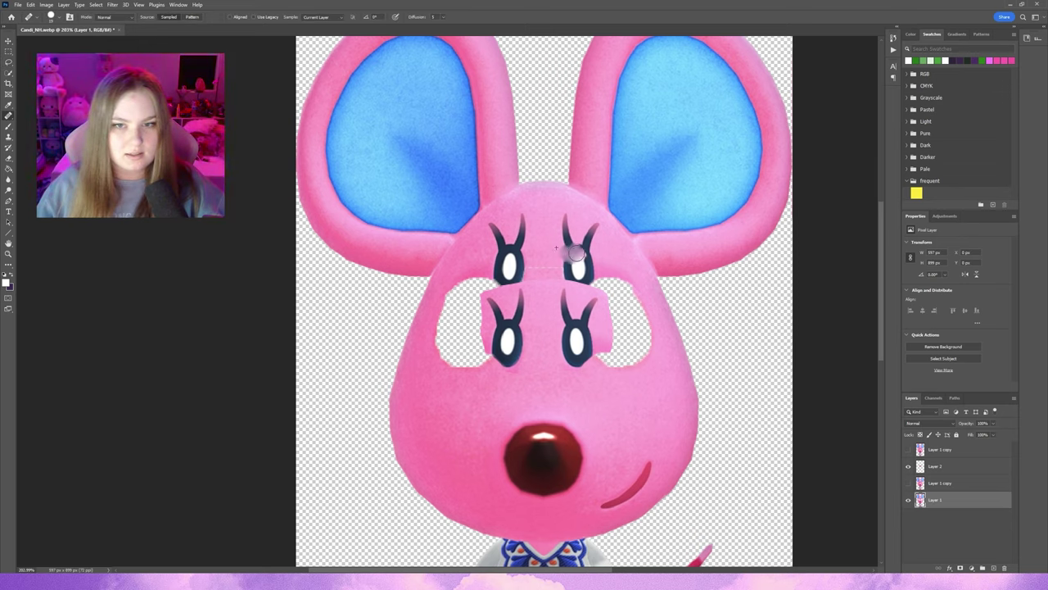
{"action": "left_click_drag", "start_coordinate": [575, 257], "coordinate": [568, 236]}
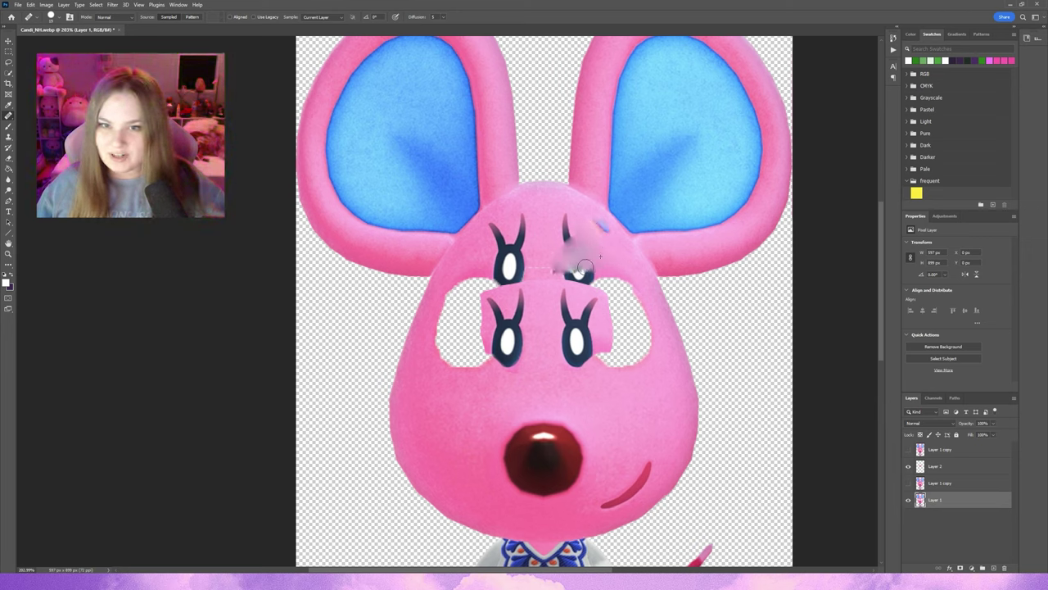
{"action": "left_click_drag", "start_coordinate": [577, 270], "coordinate": [558, 214]}
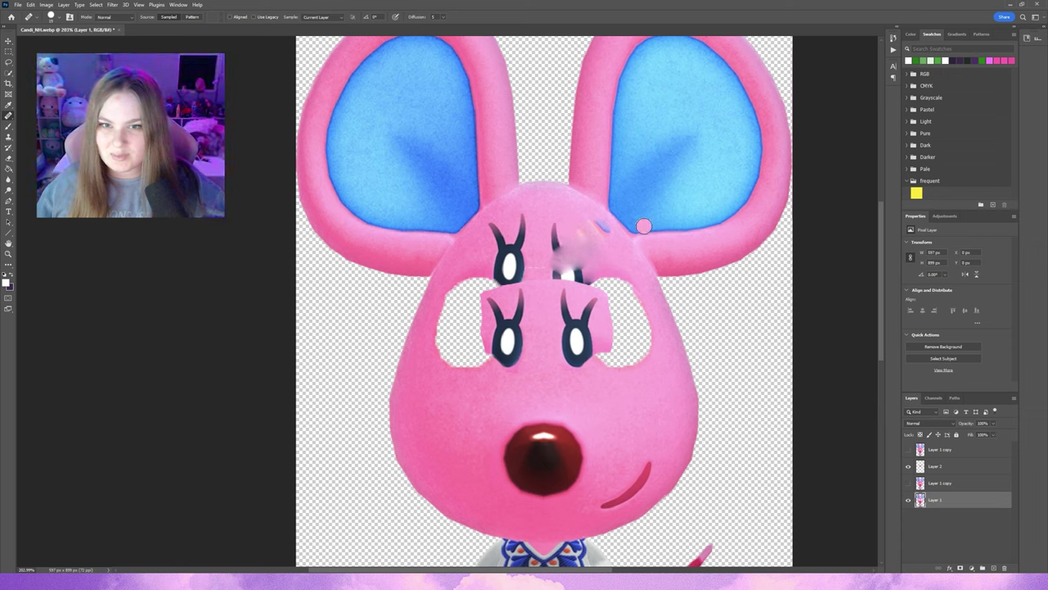
{"action": "key", "text": "ctrl+z"}
{"action": "key", "text": "ctrl+z"}
{"action": "key", "text": "ctrl+z"}
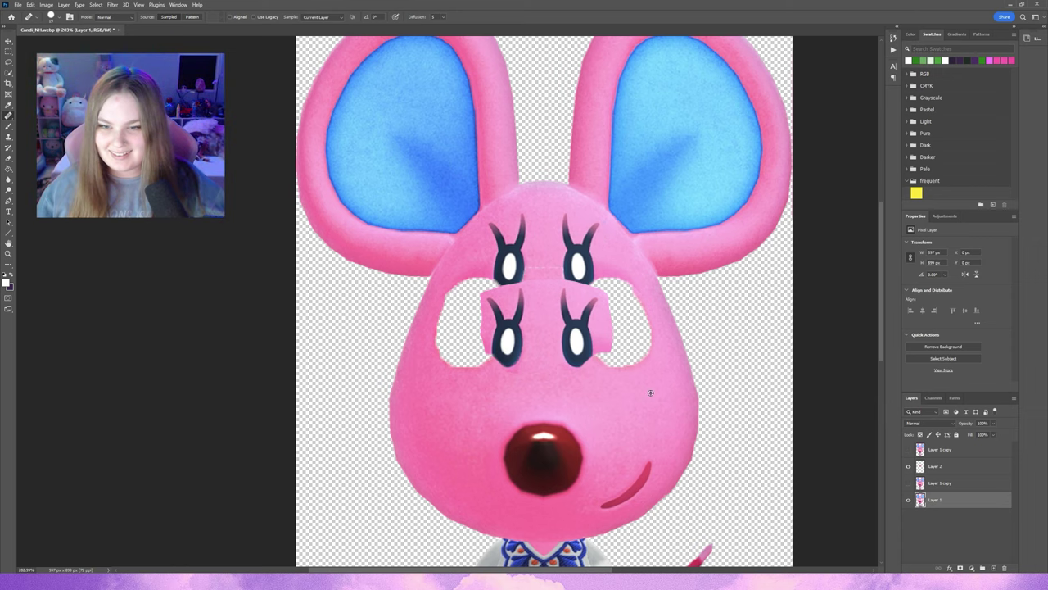
{"action": "mouse_move", "coordinate": [565, 264]}
{"action": "left_mouse_down"}
{"action": "mouse_move", "coordinate": [583, 262]}
{"action": "mouse_move", "coordinate": [571, 218]}
{"action": "left_mouse_up"}
{"action": "scroll", "coordinate": [569, 235], "scroll_direction": "up", "scroll_amount": 3}
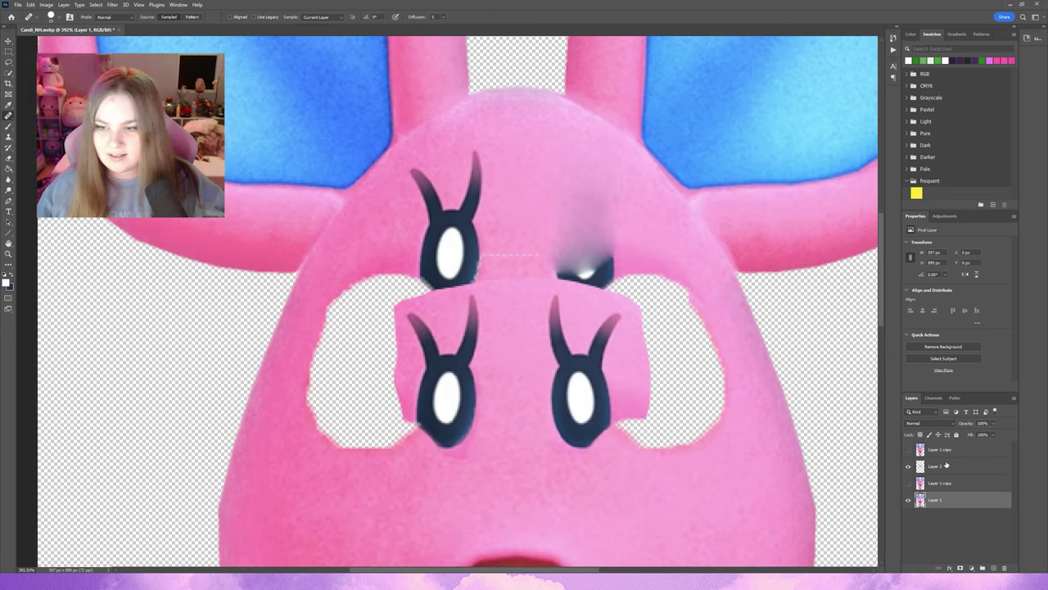
Hide Layer 2 and heal the remaining eye shapes and grey smudges into pink.
{"action": "left_click", "coordinate": [907, 466]}
{"action": "mouse_move", "coordinate": [569, 283]}
{"action": "left_mouse_down"}
{"action": "mouse_move", "coordinate": [585, 270]}
{"action": "mouse_move", "coordinate": [597, 283]}
{"action": "mouse_move", "coordinate": [565, 273]}
{"action": "mouse_move", "coordinate": [590, 273]}
{"action": "left_mouse_up"}
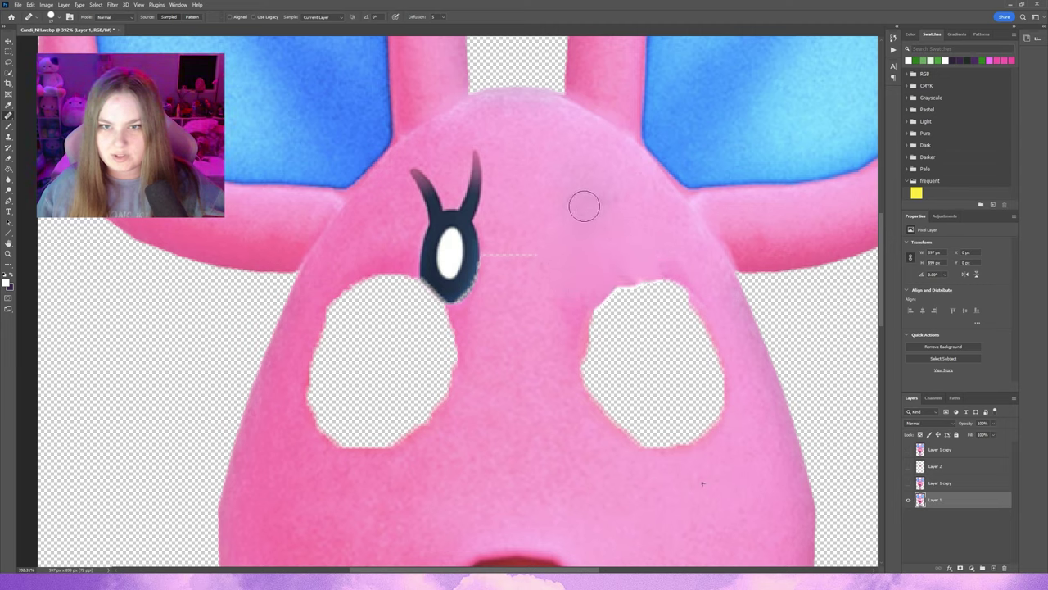
{"action": "left_click_drag", "start_coordinate": [573, 211], "coordinate": [592, 206]}
{"action": "mouse_move", "coordinate": [506, 242]}
{"action": "left_mouse_down"}
{"action": "mouse_move", "coordinate": [447, 278]}
{"action": "mouse_move", "coordinate": [433, 194]}
{"action": "left_mouse_up"}
{"action": "key", "text": "ctrl+0"}
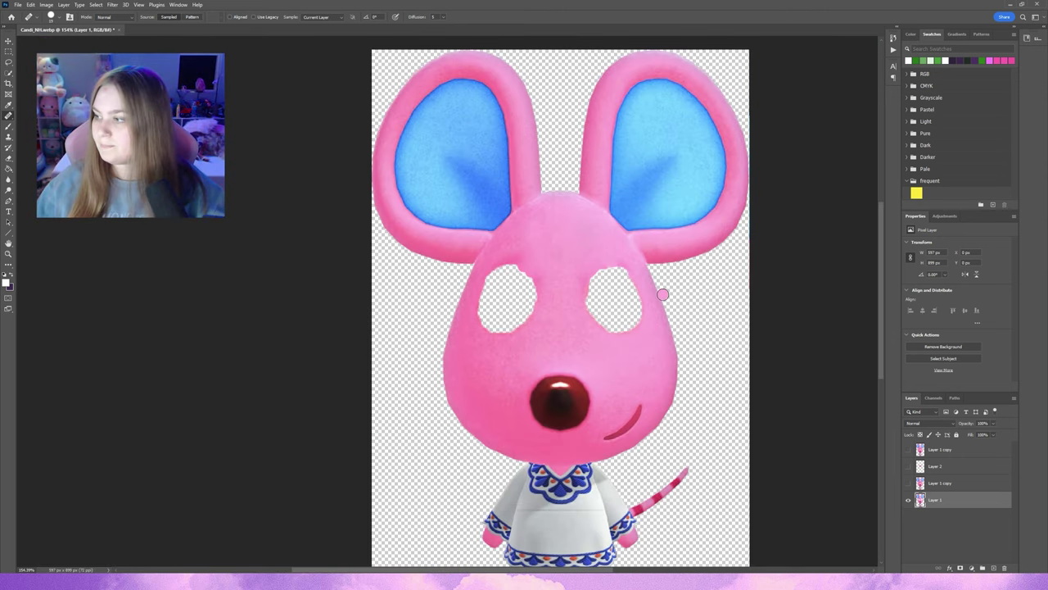
{"action": "scroll", "coordinate": [549, 376], "scroll_direction": "up", "scroll_amount": 2}
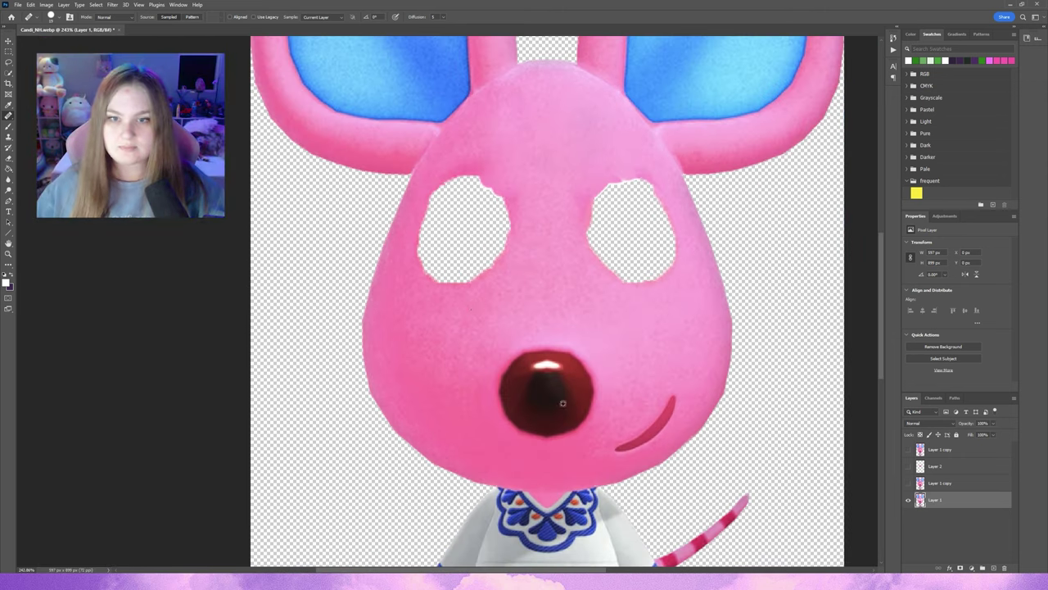
{"action": "scroll", "coordinate": [549, 376], "scroll_direction": "up", "scroll_amount": 1}
{"action": "scroll", "coordinate": [549, 377], "scroll_direction": "up", "scroll_amount": 2}
Heal the white eye holes with pink and make Layer 2's eyes visible again.
{"action": "mouse_move", "coordinate": [472, 270]}
{"action": "left_mouse_down"}
{"action": "mouse_move", "coordinate": [488, 250]}
{"action": "mouse_move", "coordinate": [483, 229]}
{"action": "mouse_move", "coordinate": [445, 159]}
{"action": "mouse_move", "coordinate": [451, 199]}
{"action": "mouse_move", "coordinate": [413, 197]}
{"action": "left_mouse_up"}
{"action": "mouse_move", "coordinate": [506, 177]}
{"action": "left_mouse_down"}
{"action": "mouse_move", "coordinate": [468, 171]}
{"action": "mouse_move", "coordinate": [461, 238]}
{"action": "mouse_move", "coordinate": [435, 217]}
{"action": "mouse_move", "coordinate": [507, 159]}
{"action": "mouse_move", "coordinate": [458, 153]}
{"action": "mouse_move", "coordinate": [501, 159]}
{"action": "mouse_move", "coordinate": [461, 173]}
{"action": "mouse_move", "coordinate": [456, 122]}
{"action": "left_mouse_up"}
{"action": "scroll", "coordinate": [445, 116], "scroll_direction": "down", "scroll_amount": 3}
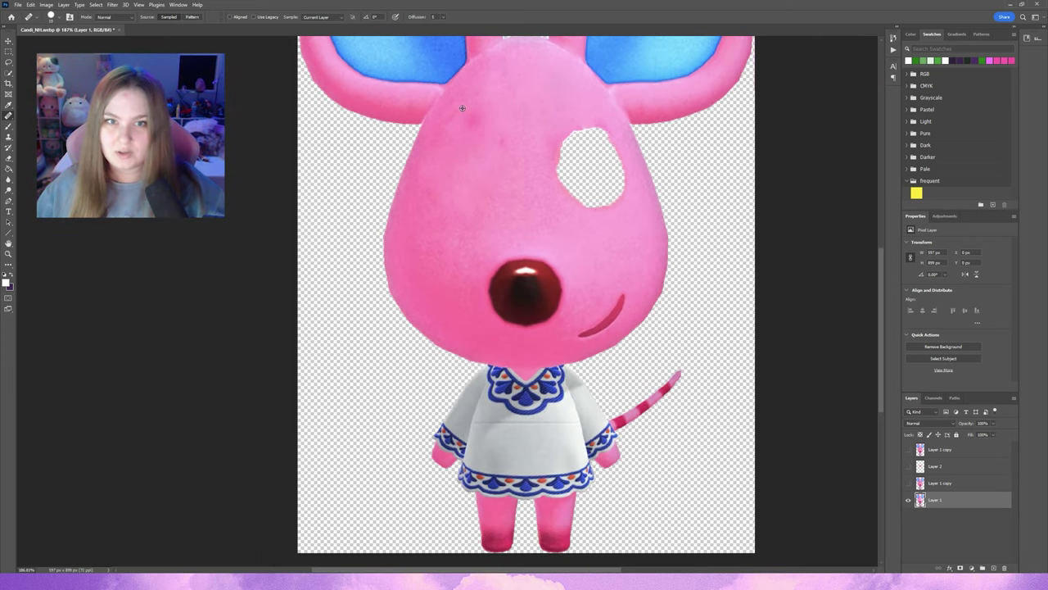
{"action": "scroll", "coordinate": [419, 95], "scroll_direction": "down", "scroll_amount": 2}
{"action": "scroll", "coordinate": [492, 204], "scroll_direction": "up", "scroll_amount": 2}
{"action": "scroll", "coordinate": [525, 280], "scroll_direction": "up", "scroll_amount": 2}
{"action": "scroll", "coordinate": [524, 280], "scroll_direction": "down", "scroll_amount": 3}
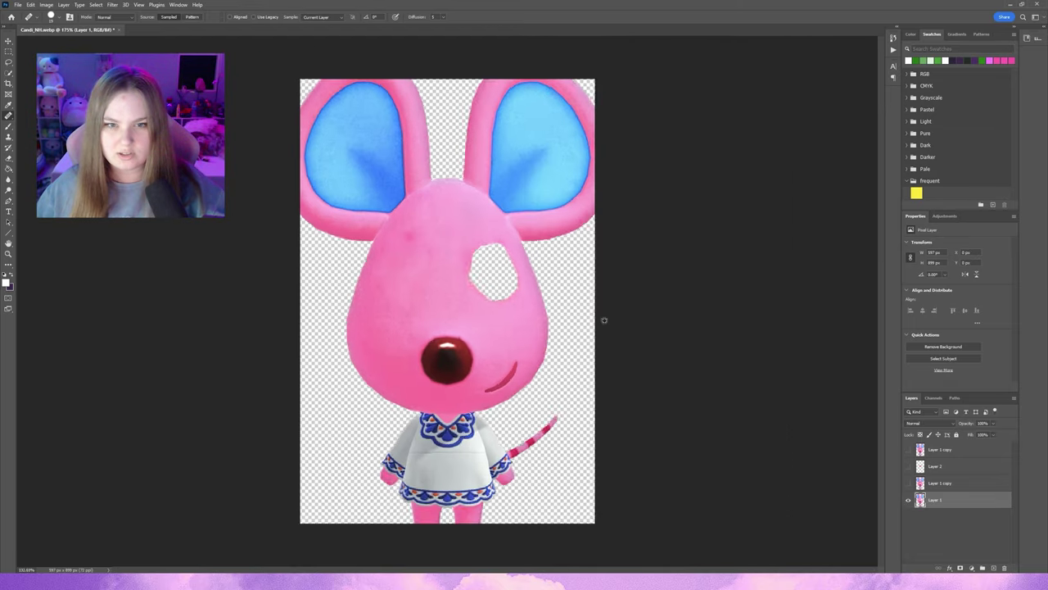
{"action": "scroll", "coordinate": [609, 316], "scroll_direction": "up", "scroll_amount": 1}
{"action": "scroll", "coordinate": [573, 328], "scroll_direction": "up", "scroll_amount": 2}
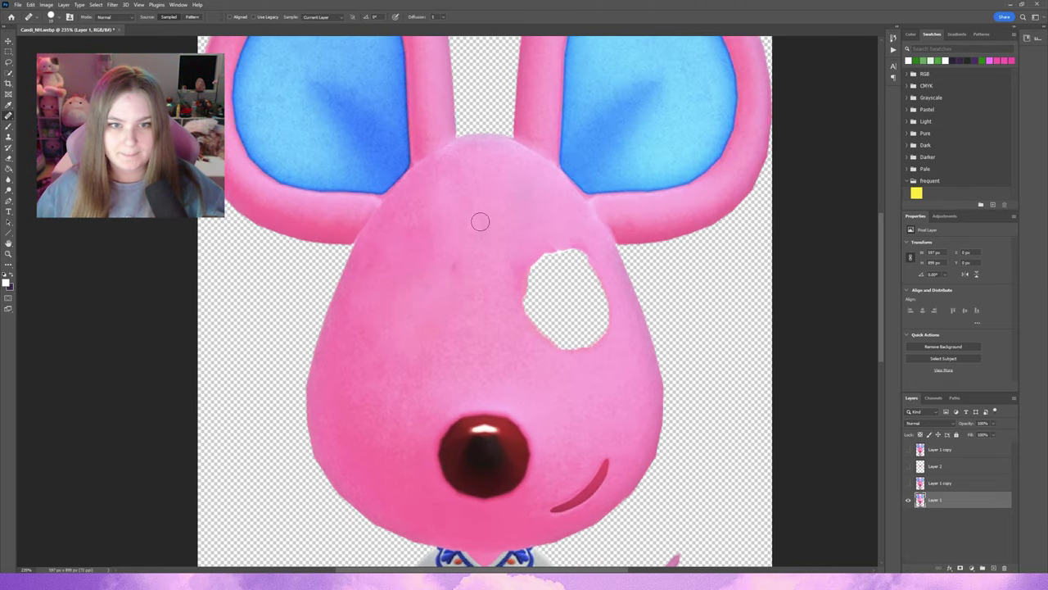
{"action": "mouse_move", "coordinate": [537, 323]}
{"action": "left_mouse_down"}
{"action": "mouse_move", "coordinate": [602, 344]}
{"action": "mouse_move", "coordinate": [597, 300]}
{"action": "mouse_move", "coordinate": [545, 259]}
{"action": "mouse_move", "coordinate": [581, 262]}
{"action": "left_mouse_up"}
{"action": "scroll", "coordinate": [565, 278], "scroll_direction": "down", "scroll_amount": 1}
{"action": "scroll", "coordinate": [506, 301], "scroll_direction": "down", "scroll_amount": 2}
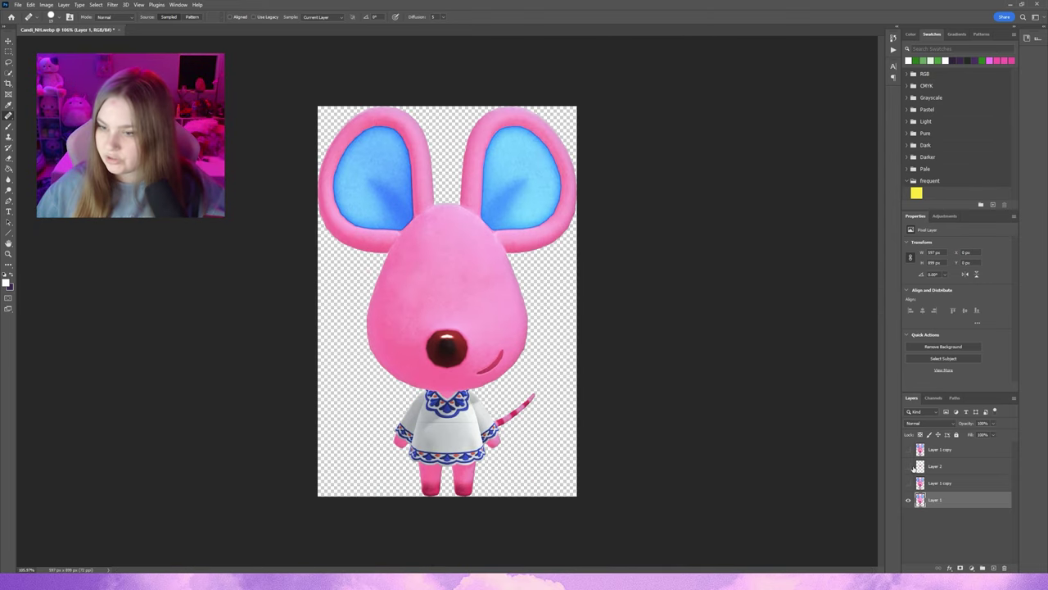
{"action": "left_click", "coordinate": [909, 466]}
{"action": "scroll", "coordinate": [442, 279], "scroll_direction": "up", "scroll_amount": 2}
{"action": "scroll", "coordinate": [426, 254], "scroll_direction": "up", "scroll_amount": 2}
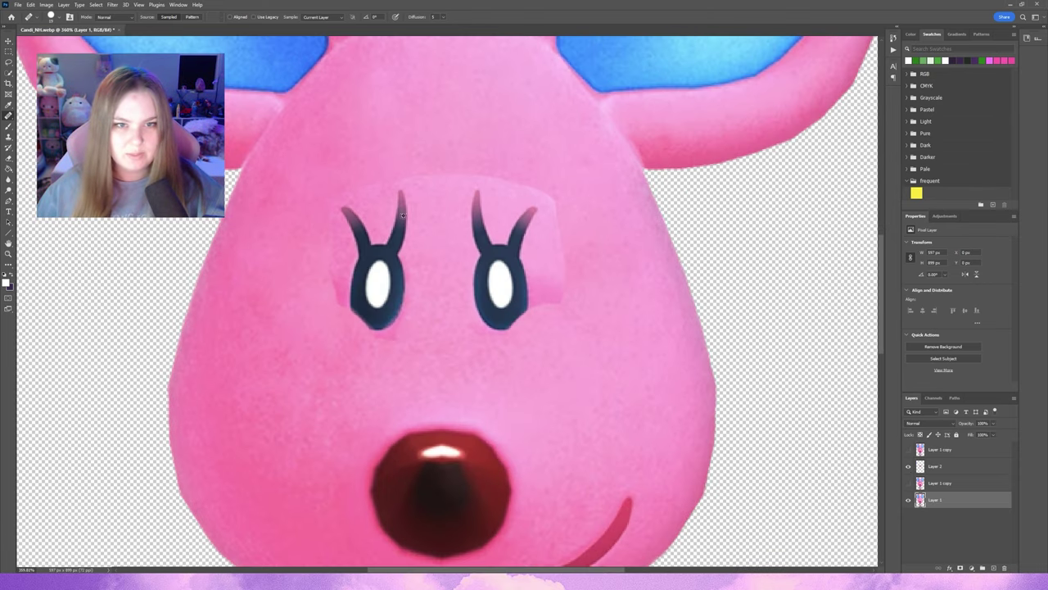
{"action": "scroll", "coordinate": [363, 206], "scroll_direction": "down", "scroll_amount": 1}
{"action": "scroll", "coordinate": [480, 218], "scroll_direction": "up", "scroll_amount": 2}
{"action": "scroll", "coordinate": [532, 237], "scroll_direction": "down", "scroll_amount": 2}
{"action": "scroll", "coordinate": [604, 265], "scroll_direction": "down", "scroll_amount": 1}
{"action": "scroll", "coordinate": [605, 265], "scroll_direction": "up", "scroll_amount": 1}
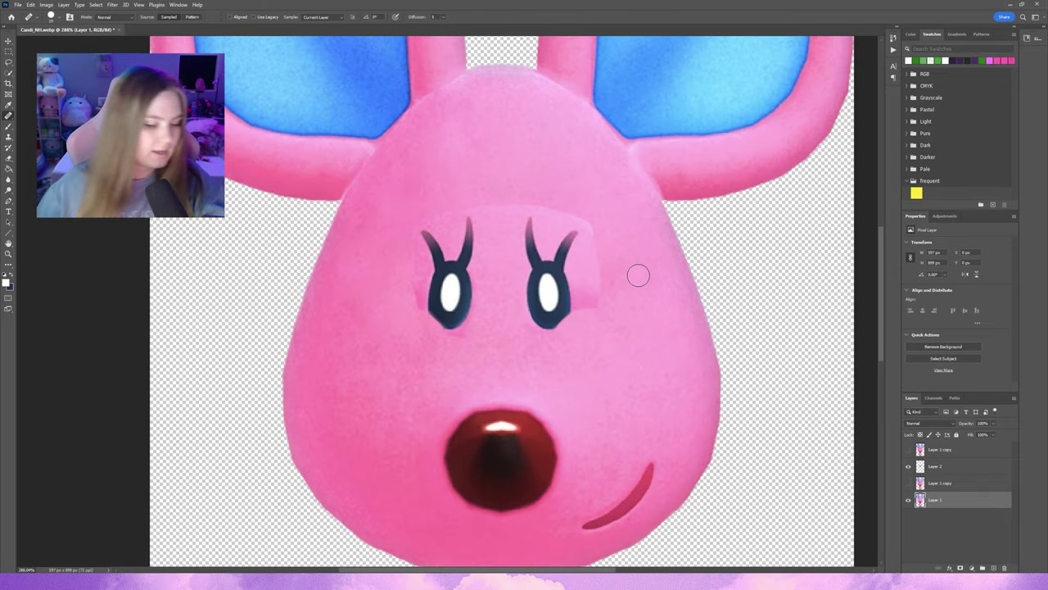
{"action": "key", "text": "l"}
{"action": "scroll", "coordinate": [644, 280], "scroll_direction": "up", "scroll_amount": 1}
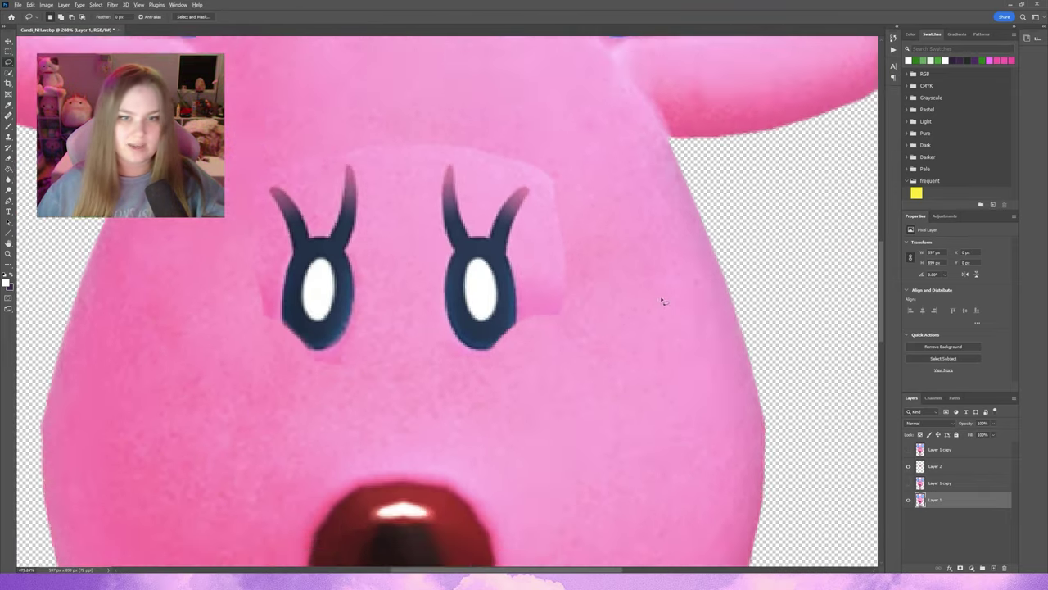
{"action": "scroll", "coordinate": [509, 327], "scroll_direction": "up", "scroll_amount": 1}
{"action": "scroll", "coordinate": [537, 243], "scroll_direction": "up", "scroll_amount": 1}
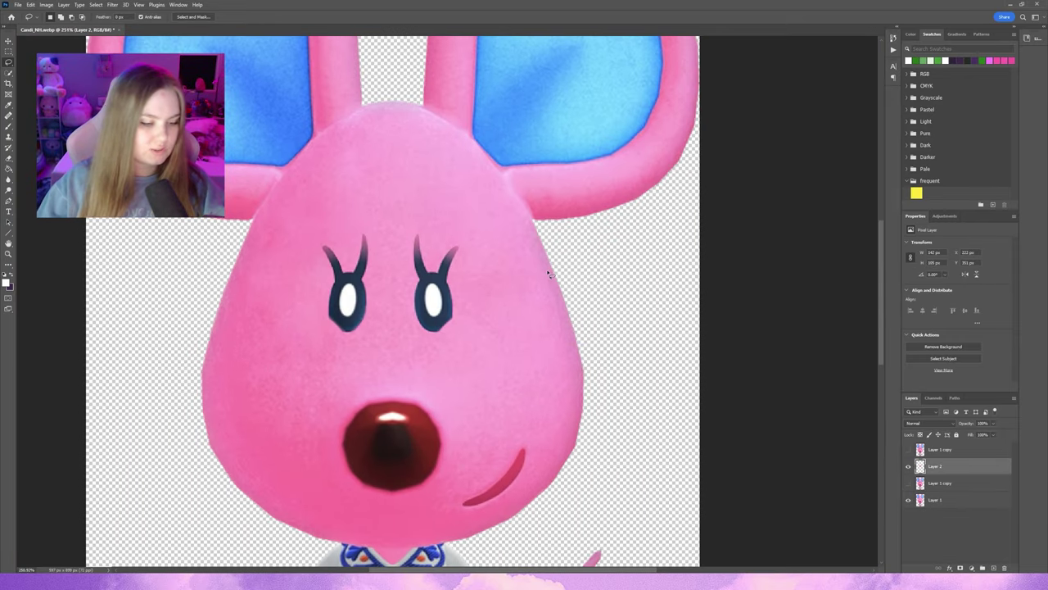
Free-transform Layer 2 to enlarge the eyes, then move them lower.
{"action": "key", "text": "v"}
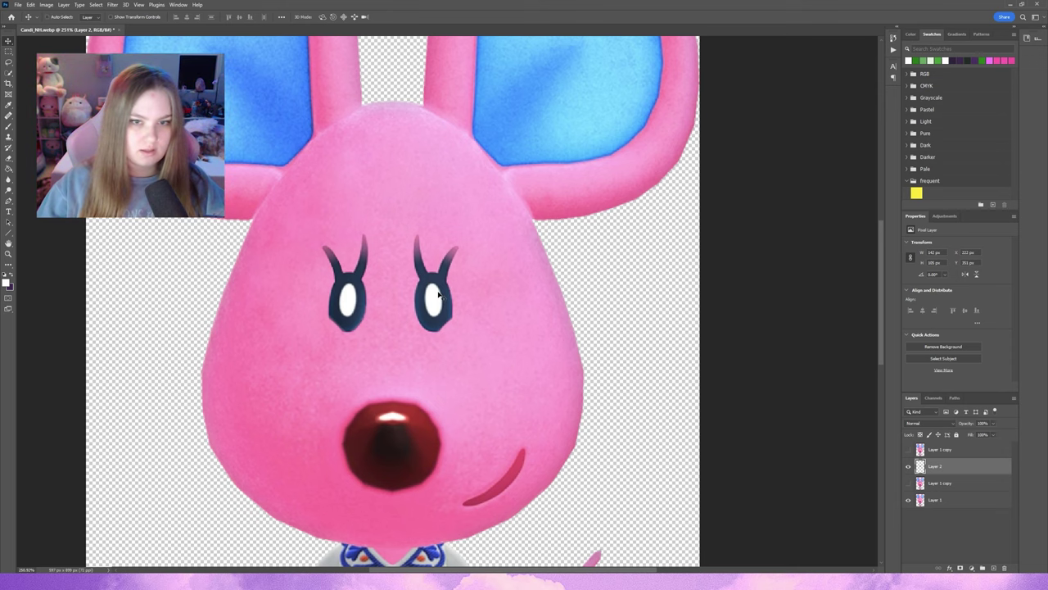
{"action": "key", "text": "ctrl+t"}
{"action": "left_click_drag", "start_coordinate": [393, 342], "coordinate": [398, 358]}
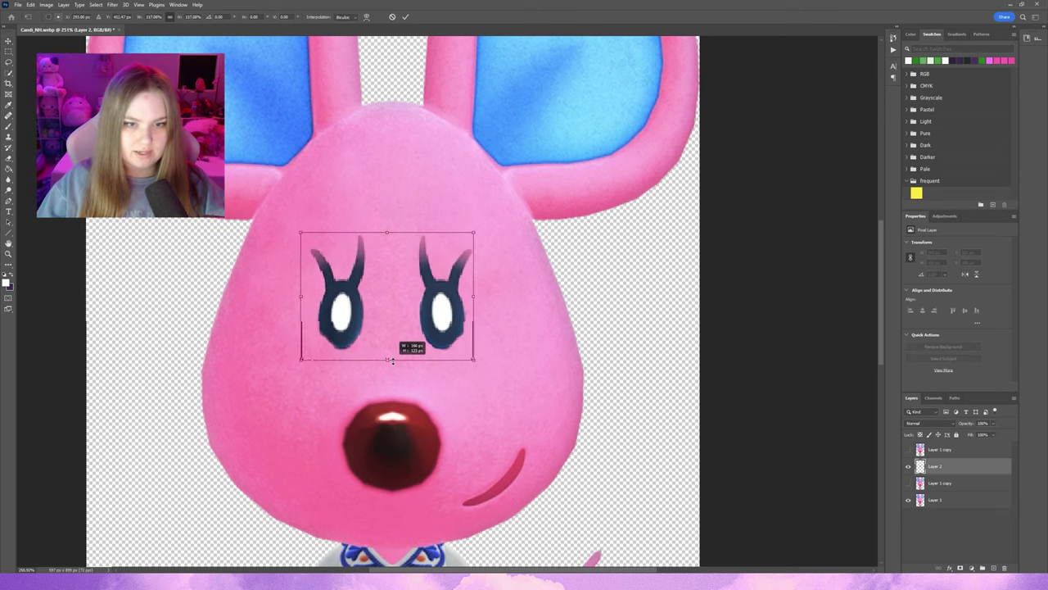
{"action": "scroll", "coordinate": [507, 303], "scroll_direction": "down", "scroll_amount": 5}
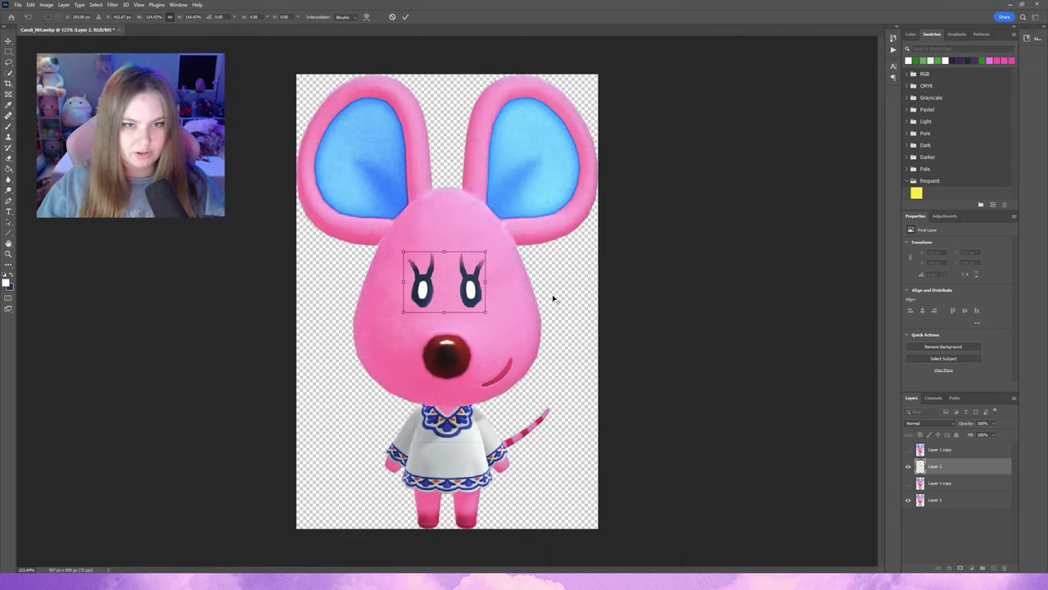
{"action": "scroll", "coordinate": [491, 303], "scroll_direction": "up", "scroll_amount": 4}
{"action": "left_click_drag", "start_coordinate": [462, 263], "coordinate": [440, 286]}
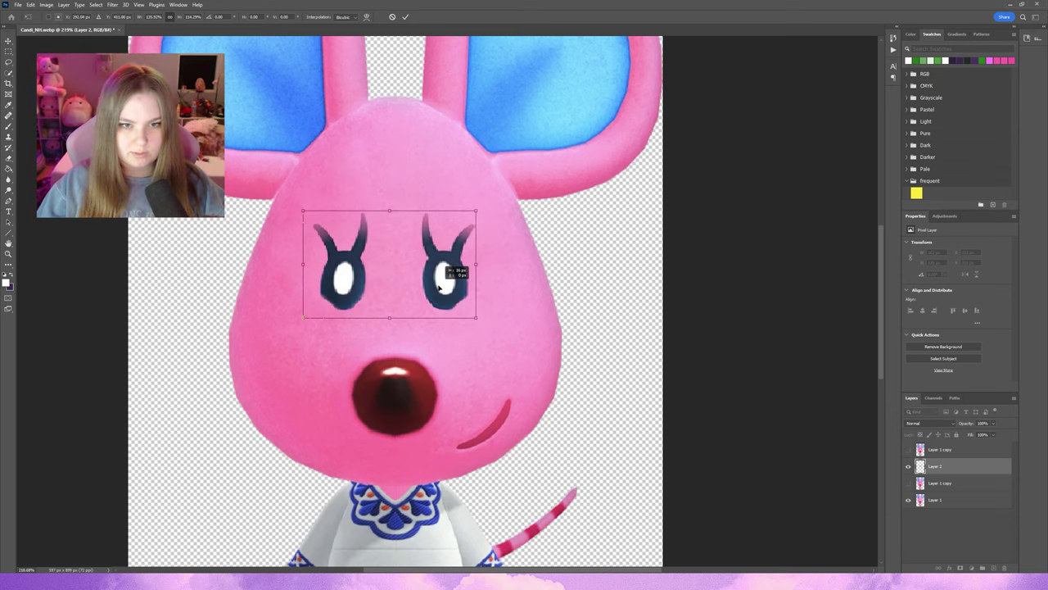
{"action": "key", "text": "Return"}
{"action": "scroll", "coordinate": [459, 278], "scroll_direction": "down", "scroll_amount": 3}
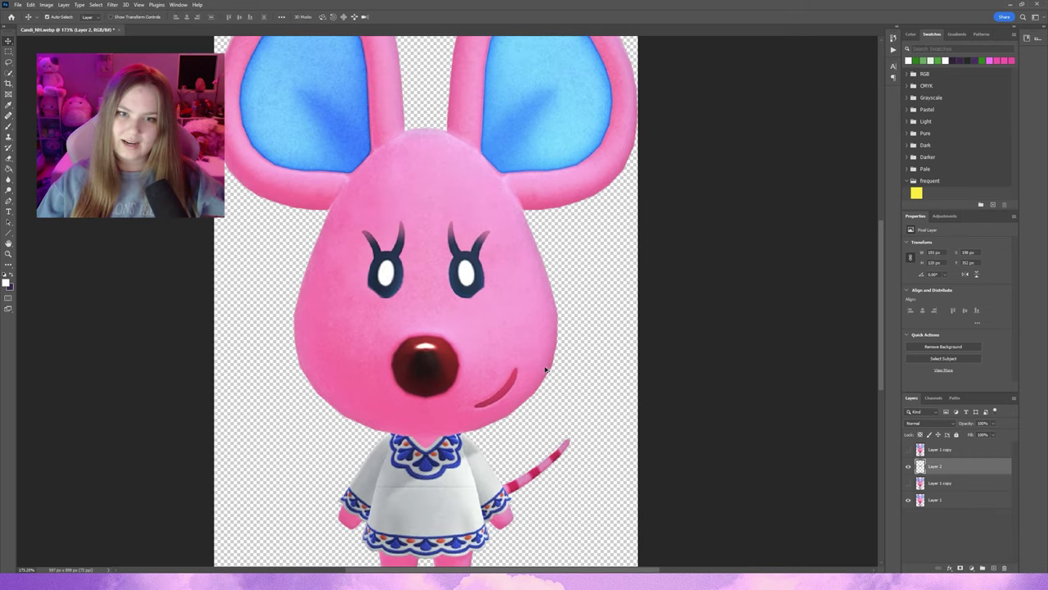
{"action": "scroll", "coordinate": [492, 278], "scroll_direction": "down", "scroll_amount": 1}
{"action": "scroll", "coordinate": [510, 285], "scroll_direction": "down", "scroll_amount": 2}
{"action": "scroll", "coordinate": [509, 286], "scroll_direction": "up", "scroll_amount": 2}
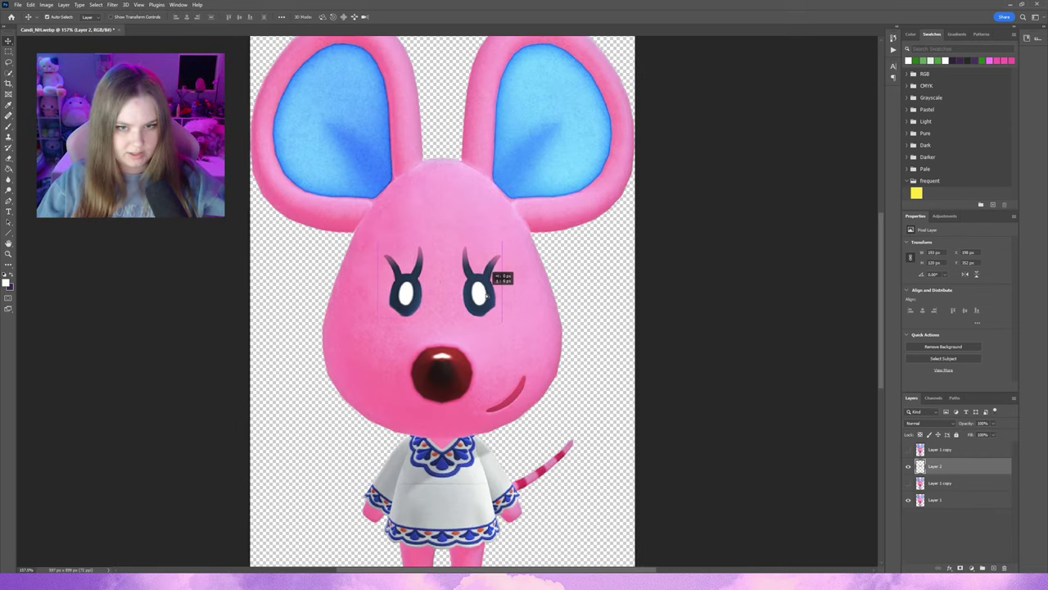
{"action": "left_click_drag", "start_coordinate": [496, 279], "coordinate": [486, 298]}
{"action": "scroll", "coordinate": [500, 299], "scroll_direction": "up", "scroll_amount": 2}
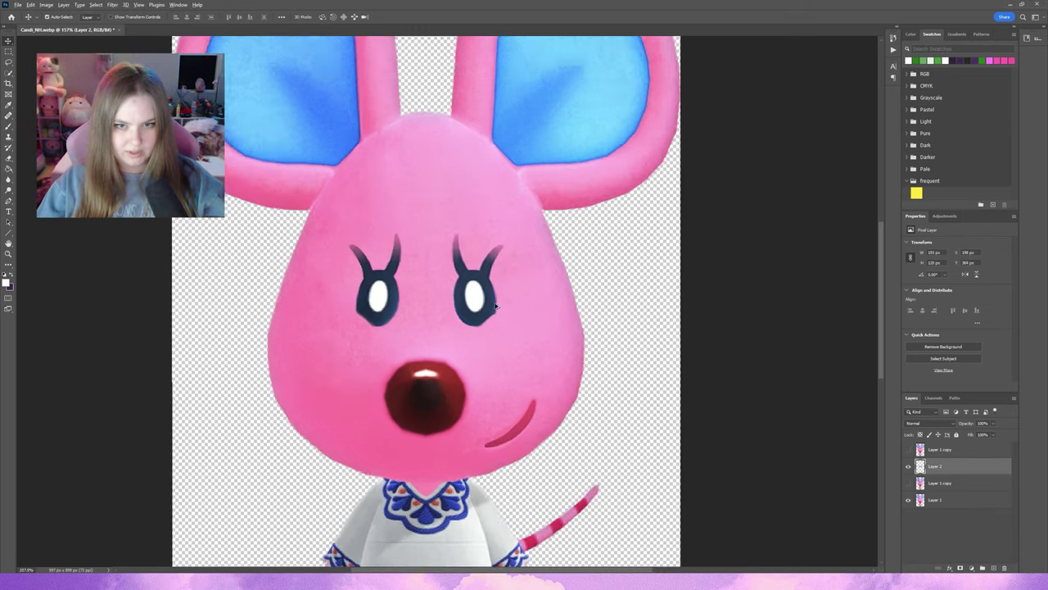
{"action": "scroll", "coordinate": [509, 301], "scroll_direction": "down", "scroll_amount": 6}
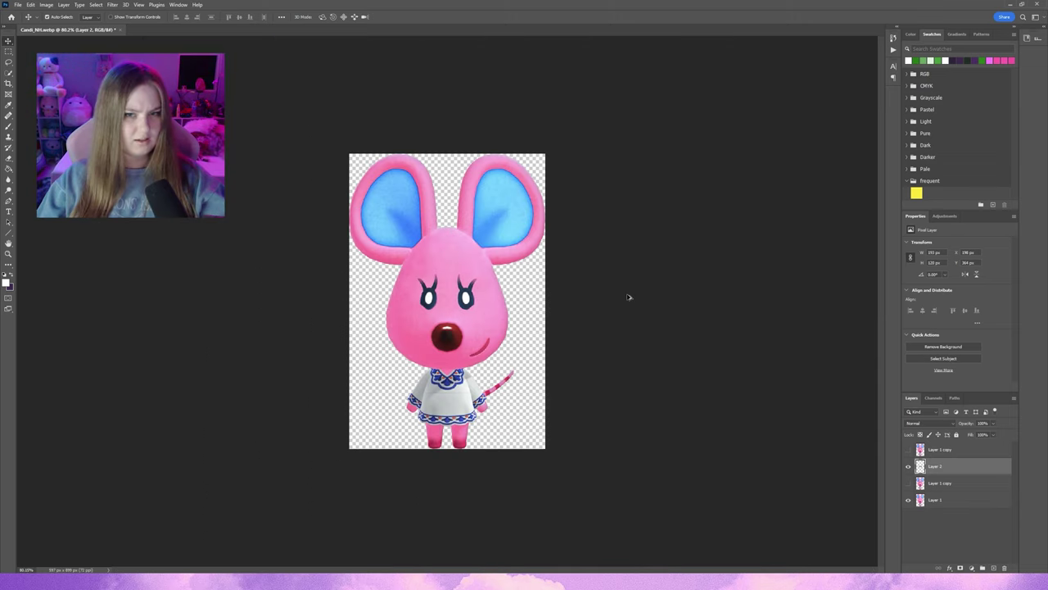
{"action": "scroll", "coordinate": [491, 287], "scroll_direction": "up", "scroll_amount": 2}
Lasso the right eye and move it outward, then shift the other eye outward.
{"action": "key", "text": "l"}
{"action": "scroll", "coordinate": [492, 287], "scroll_direction": "up", "scroll_amount": 1}
{"action": "left_click_drag", "start_coordinate": [532, 327], "coordinate": [508, 184]}
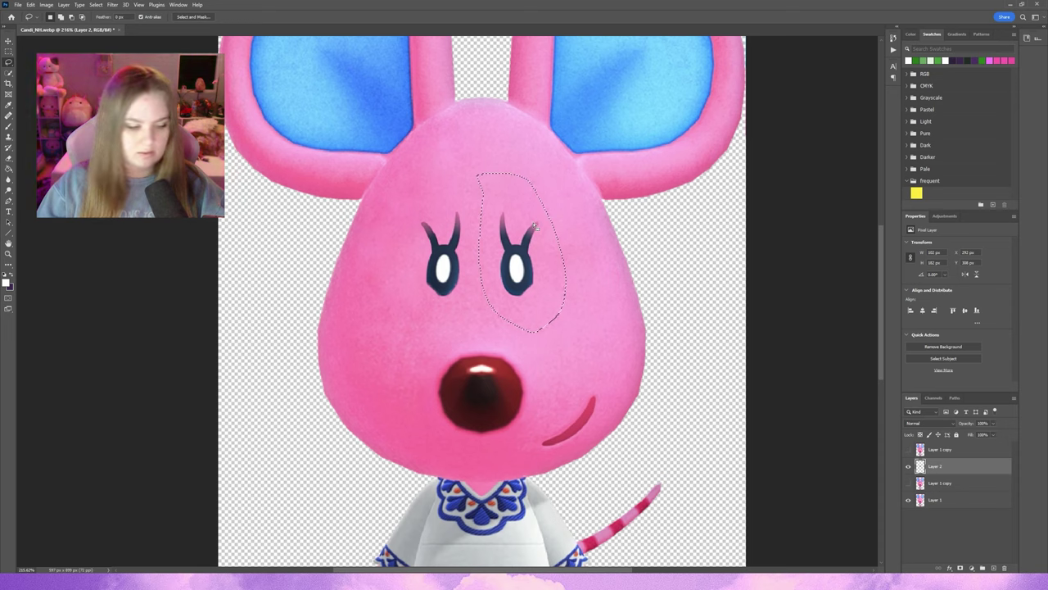
{"action": "key", "text": "v"}
{"action": "left_click_drag", "start_coordinate": [516, 269], "coordinate": [540, 270]}
{"action": "mouse_move", "coordinate": [446, 279]}
{"action": "left_mouse_down"}
{"action": "mouse_move", "coordinate": [452, 297]}
{"action": "mouse_move", "coordinate": [426, 294]}
{"action": "left_mouse_up"}
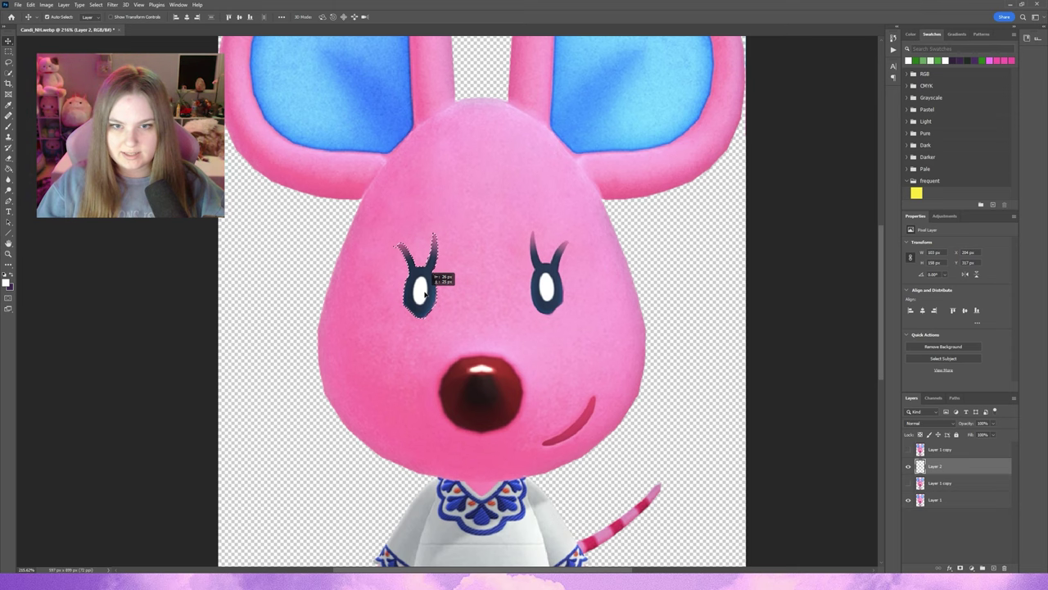
{"action": "scroll", "coordinate": [428, 290], "scroll_direction": "down", "scroll_amount": 5}
{"action": "scroll", "coordinate": [429, 285], "scroll_direction": "up", "scroll_amount": 1}
{"action": "scroll", "coordinate": [434, 295], "scroll_direction": "down", "scroll_amount": 1}
{"action": "scroll", "coordinate": [442, 303], "scroll_direction": "down", "scroll_amount": 1}
{"action": "scroll", "coordinate": [444, 309], "scroll_direction": "up", "scroll_amount": 3}
{"action": "scroll", "coordinate": [445, 309], "scroll_direction": "up", "scroll_amount": 1}
{"action": "scroll", "coordinate": [450, 299], "scroll_direction": "up", "scroll_amount": 1}
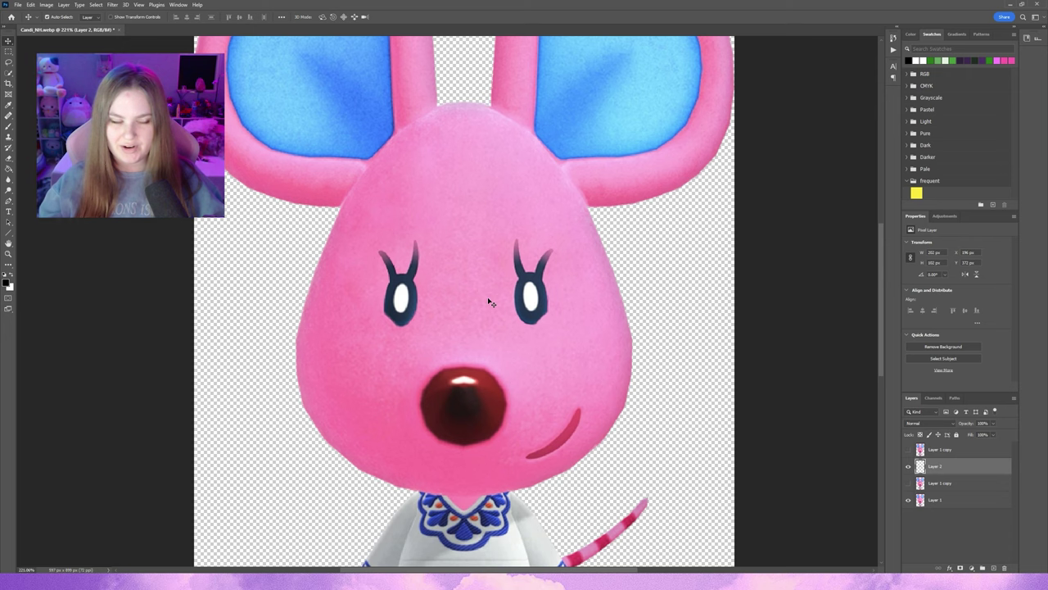
{"action": "scroll", "coordinate": [573, 312], "scroll_direction": "down", "scroll_amount": 2}
{"action": "scroll", "coordinate": [576, 295], "scroll_direction": "down", "scroll_amount": 1}
{"action": "scroll", "coordinate": [578, 295], "scroll_direction": "down", "scroll_amount": 2}
{"action": "scroll", "coordinate": [565, 286], "scroll_direction": "up", "scroll_amount": 3}
{"action": "scroll", "coordinate": [556, 279], "scroll_direction": "up", "scroll_amount": 1}
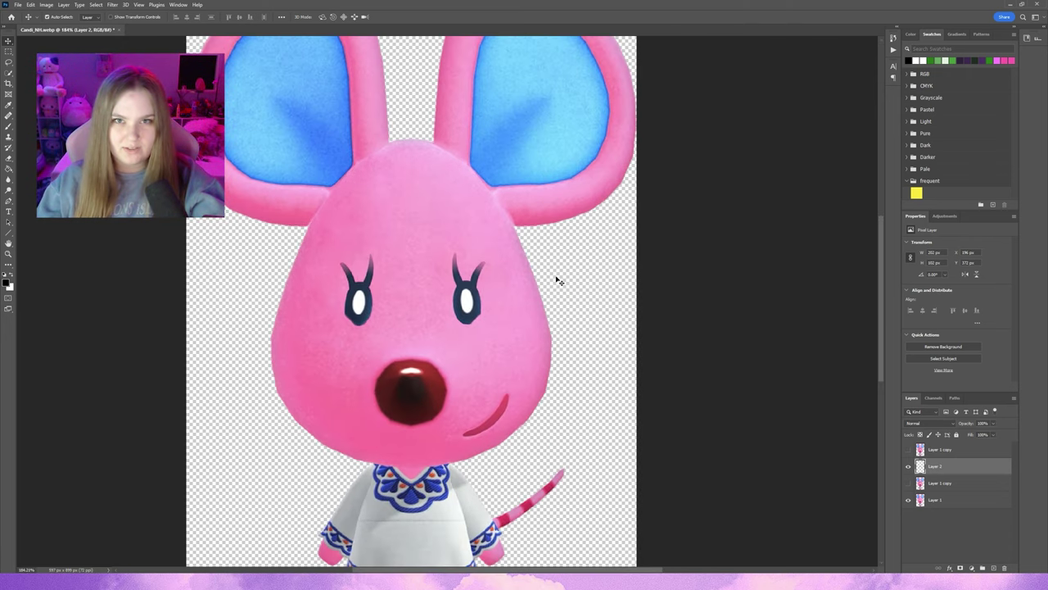
{"action": "scroll", "coordinate": [464, 344], "scroll_direction": "up", "scroll_amount": 3}
{"action": "scroll", "coordinate": [480, 352], "scroll_direction": "up", "scroll_amount": 2}
{"action": "scroll", "coordinate": [433, 327], "scroll_direction": "up", "scroll_amount": 1}
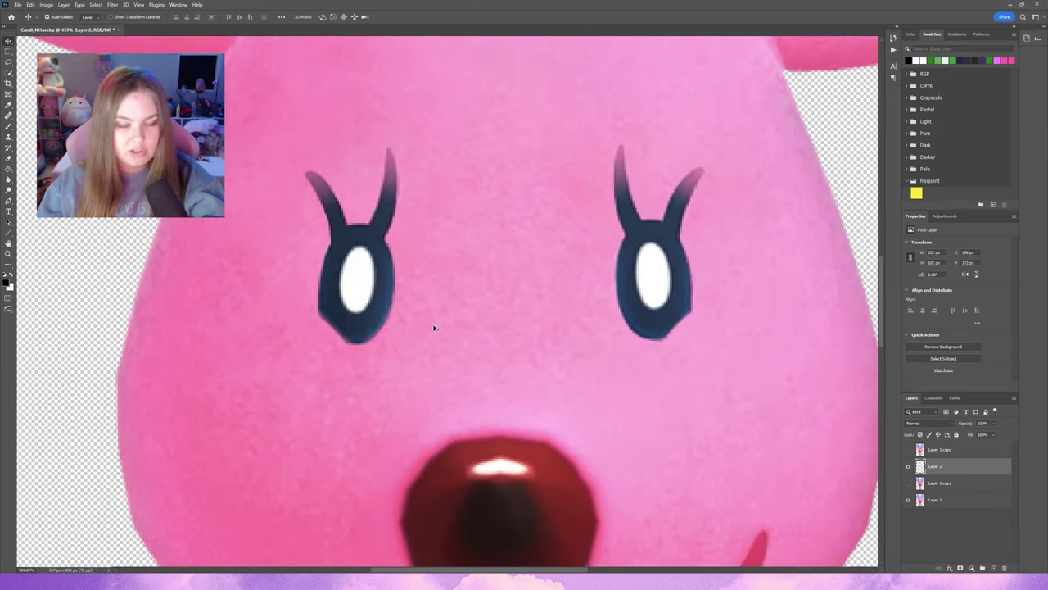
{"action": "scroll", "coordinate": [476, 304], "scroll_direction": "up", "scroll_amount": 1}
{"action": "scroll", "coordinate": [476, 303], "scroll_direction": "down", "scroll_amount": 5}
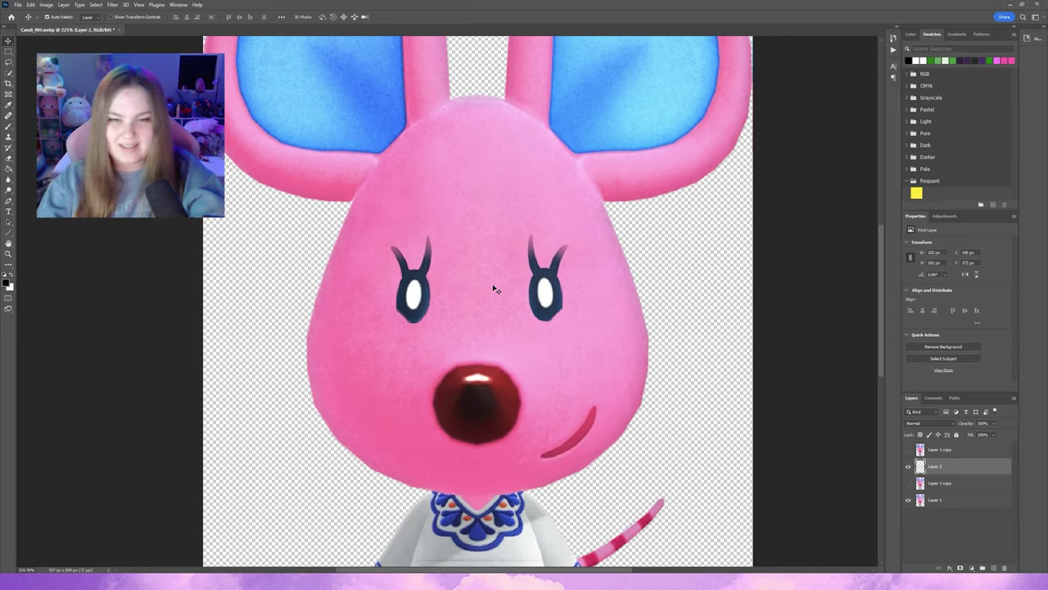
{"action": "scroll", "coordinate": [505, 283], "scroll_direction": "down", "scroll_amount": 3}
{"action": "scroll", "coordinate": [499, 278], "scroll_direction": "up", "scroll_amount": 2}
{"action": "scroll", "coordinate": [445, 292], "scroll_direction": "up", "scroll_amount": 1}
{"action": "scroll", "coordinate": [445, 293], "scroll_direction": "down", "scroll_amount": 3}
{"action": "scroll", "coordinate": [394, 300], "scroll_direction": "up", "scroll_amount": 3}
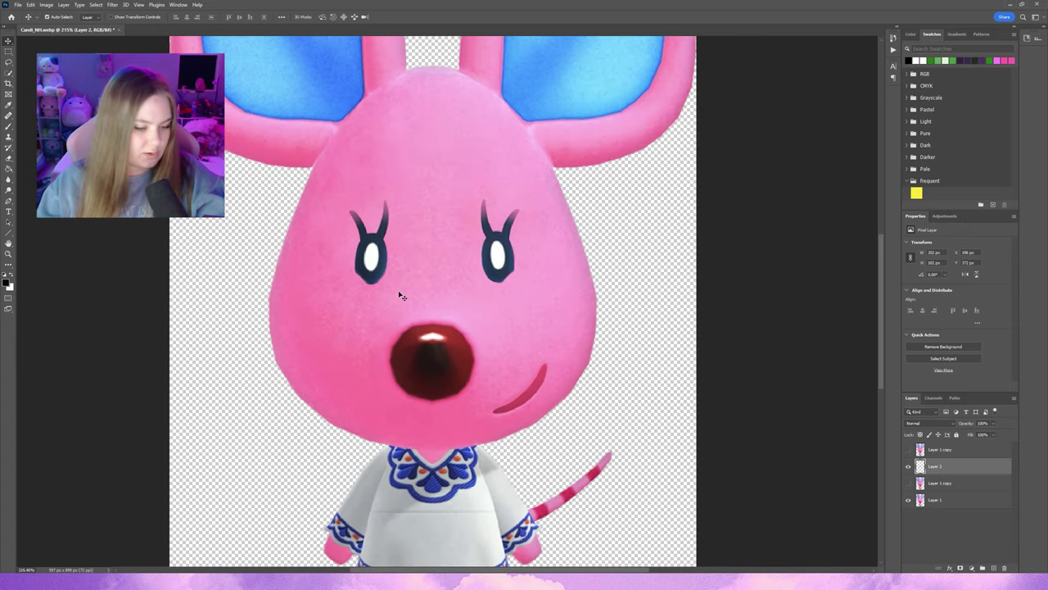
Free-transform the eyes layer, dragging the top handle up to make them taller.
{"action": "key", "text": "ctrl+t"}
{"action": "left_click_drag", "start_coordinate": [432, 197], "coordinate": [445, 167]}
{"action": "key", "text": "Return"}
{"action": "scroll", "coordinate": [583, 329], "scroll_direction": "down", "scroll_amount": 4}
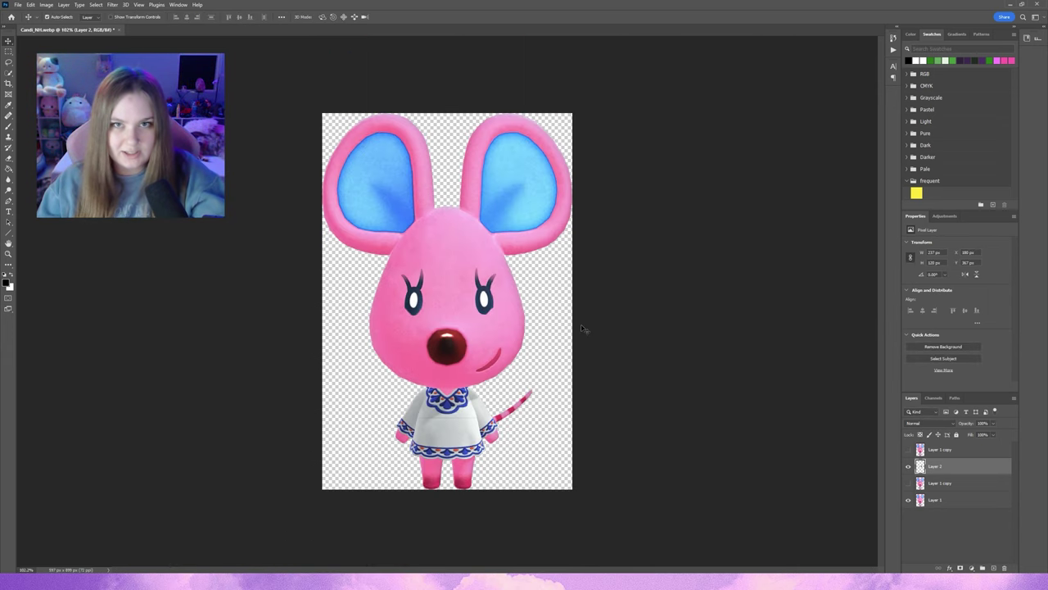
{"action": "scroll", "coordinate": [480, 346], "scroll_direction": "up", "scroll_amount": 2}
{"action": "scroll", "coordinate": [480, 352], "scroll_direction": "up", "scroll_amount": 1}
{"action": "scroll", "coordinate": [452, 226], "scroll_direction": "up", "scroll_amount": 4}
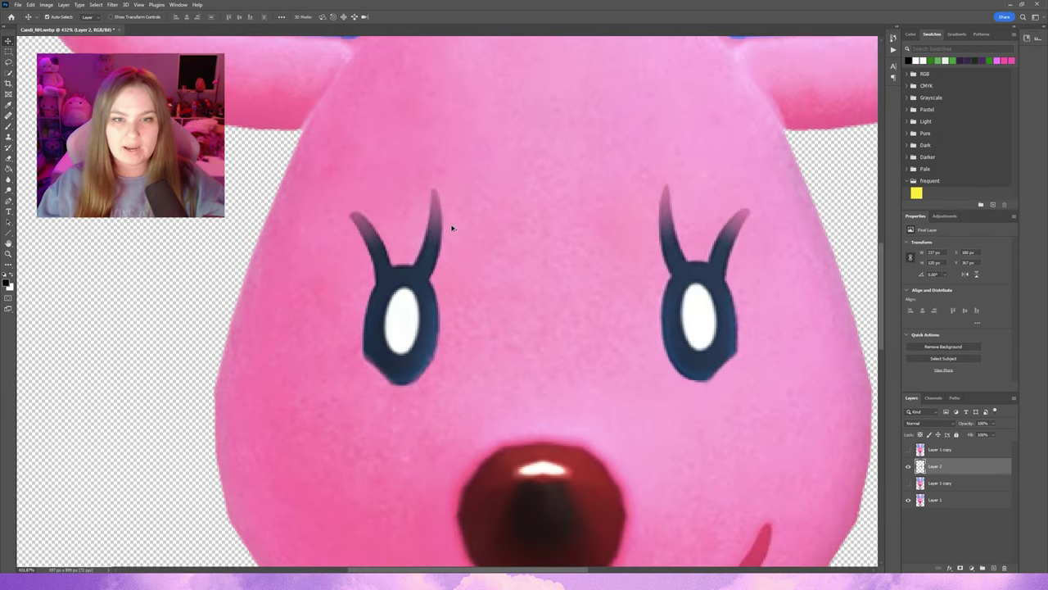
{"action": "scroll", "coordinate": [456, 222], "scroll_direction": "up", "scroll_amount": 2}
{"action": "scroll", "coordinate": [655, 204], "scroll_direction": "up", "scroll_amount": 1}
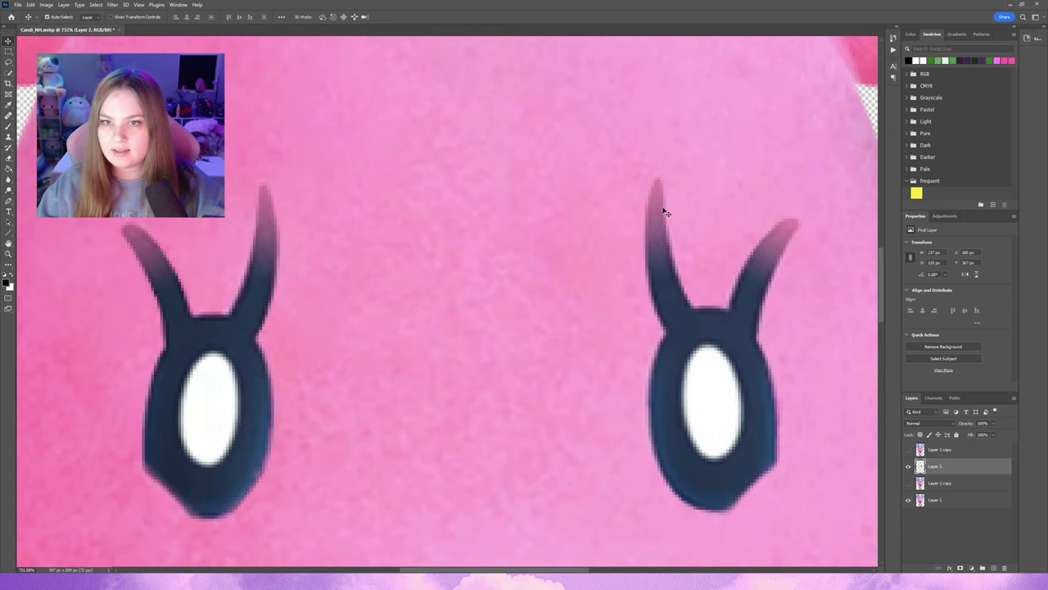
{"action": "scroll", "coordinate": [199, 235], "scroll_direction": "up", "scroll_amount": 1}
{"action": "scroll", "coordinate": [199, 234], "scroll_direction": "up", "scroll_amount": 1}
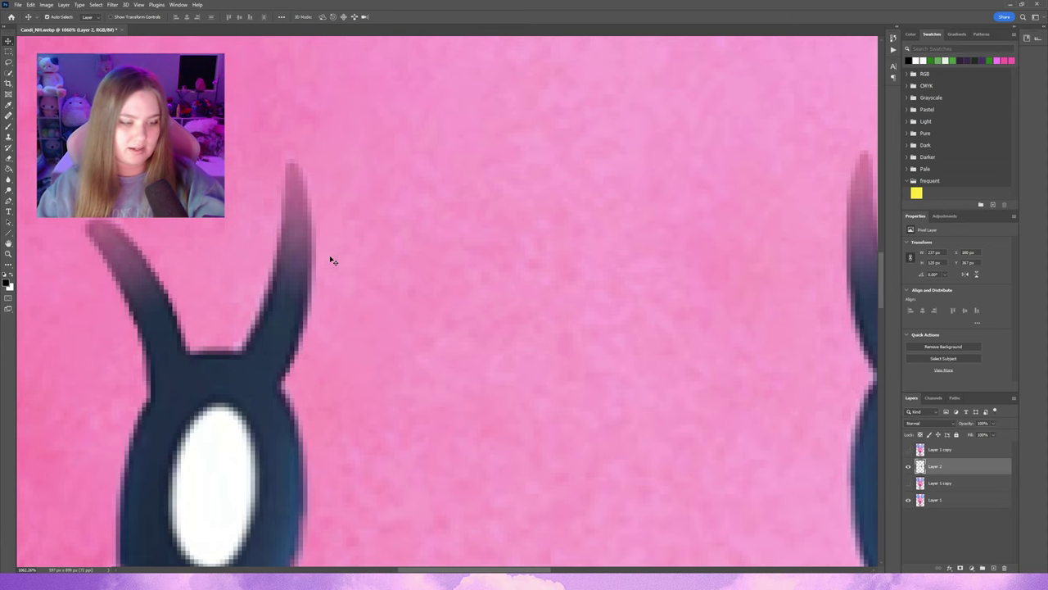
{"action": "scroll", "coordinate": [292, 268], "scroll_direction": "down", "scroll_amount": 1}
On a new layer, paint the first eye's pink lash tips dark blue with a small brush.
{"action": "key", "text": "ctrl+shift+alt+n"}
{"action": "key", "text": "b"}
{"action": "scroll", "coordinate": [287, 296], "scroll_direction": "up", "scroll_amount": 3}
{"action": "left_click_drag", "start_coordinate": [435, 264], "coordinate": [356, 348]}
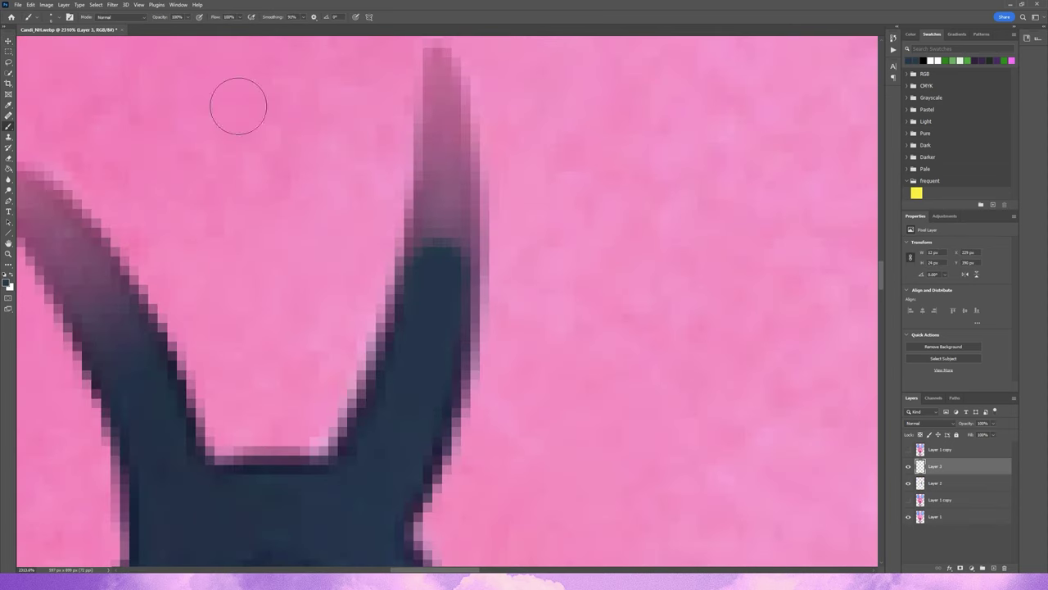
{"action": "left_click", "coordinate": [36, 16]}
{"action": "key", "text": "Return"}
{"action": "left_click_drag", "start_coordinate": [436, 92], "coordinate": [407, 429]}
{"action": "left_click_drag", "start_coordinate": [440, 53], "coordinate": [446, 100]}
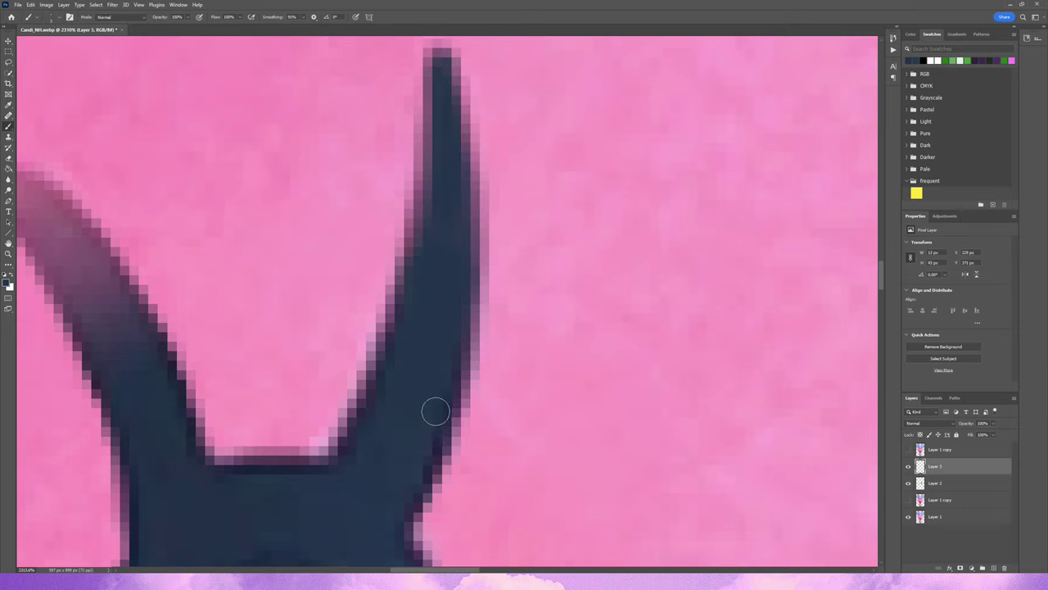
{"action": "scroll", "coordinate": [492, 214], "scroll_direction": "down", "scroll_amount": 4}
{"action": "scroll", "coordinate": [534, 217], "scroll_direction": "down", "scroll_amount": 3}
{"action": "scroll", "coordinate": [458, 270], "scroll_direction": "up", "scroll_amount": 5}
Paint the remaining pink lash tips on the other eye dark blue.
{"action": "mouse_move", "coordinate": [340, 234]}
{"action": "left_mouse_down"}
{"action": "mouse_move", "coordinate": [467, 410]}
{"action": "mouse_move", "coordinate": [355, 238]}
{"action": "mouse_move", "coordinate": [393, 323]}
{"action": "left_mouse_up"}
{"action": "scroll", "coordinate": [347, 236], "scroll_direction": "down", "scroll_amount": 4}
{"action": "scroll", "coordinate": [491, 270], "scroll_direction": "up", "scroll_amount": 4}
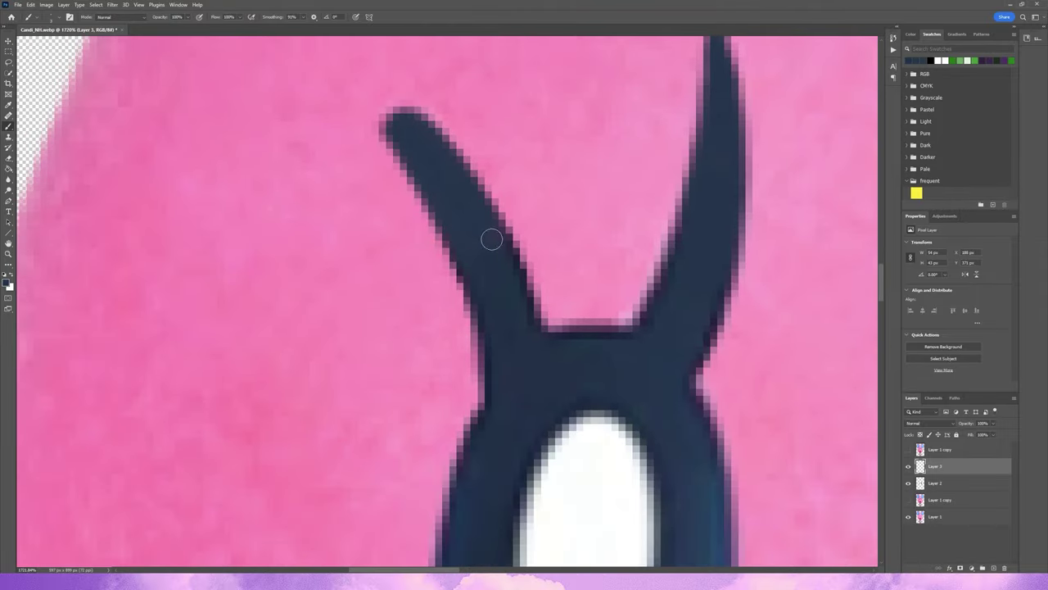
{"action": "scroll", "coordinate": [548, 189], "scroll_direction": "down", "scroll_amount": 4}
{"action": "scroll", "coordinate": [459, 278], "scroll_direction": "up", "scroll_amount": 2}
{"action": "scroll", "coordinate": [446, 303], "scroll_direction": "up", "scroll_amount": 2}
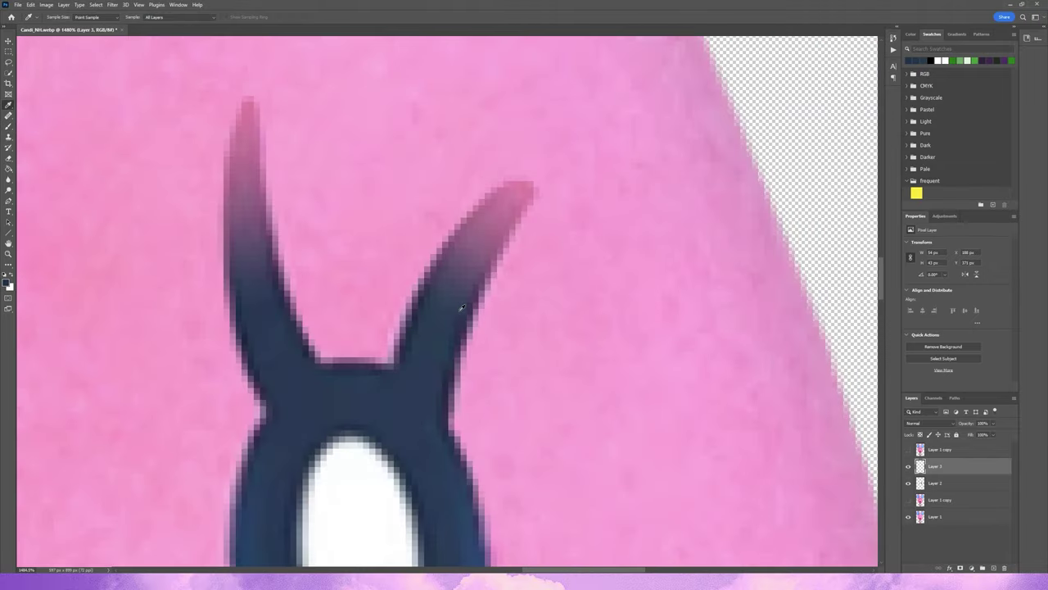
{"action": "left_click_drag", "start_coordinate": [509, 201], "coordinate": [397, 343]}
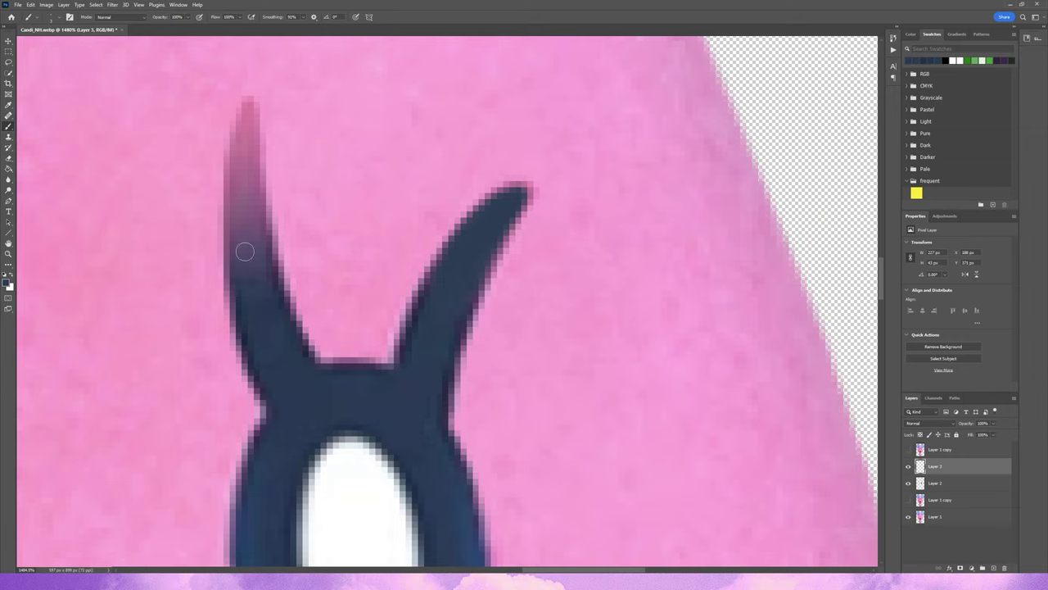
{"action": "mouse_move", "coordinate": [247, 102]}
{"action": "left_mouse_down"}
{"action": "mouse_move", "coordinate": [260, 270]}
{"action": "mouse_move", "coordinate": [257, 190]}
{"action": "left_mouse_up"}
{"action": "left_click_drag", "start_coordinate": [242, 113], "coordinate": [262, 365]}
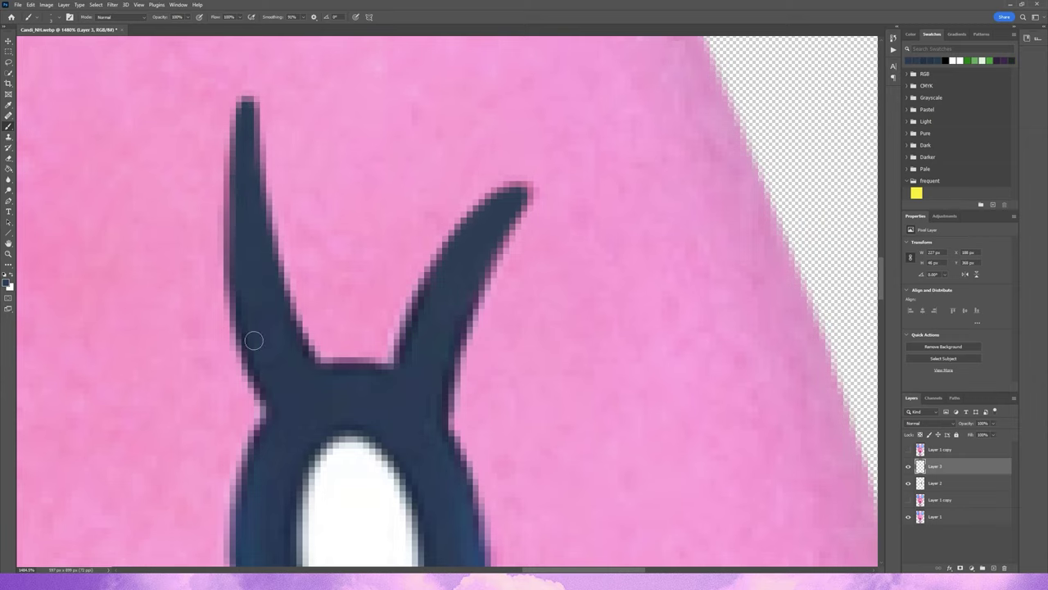
{"action": "scroll", "coordinate": [238, 331], "scroll_direction": "down", "scroll_amount": 10}
{"action": "scroll", "coordinate": [505, 302], "scroll_direction": "up", "scroll_amount": 3}
{"action": "scroll", "coordinate": [507, 328], "scroll_direction": "up", "scroll_amount": 1}
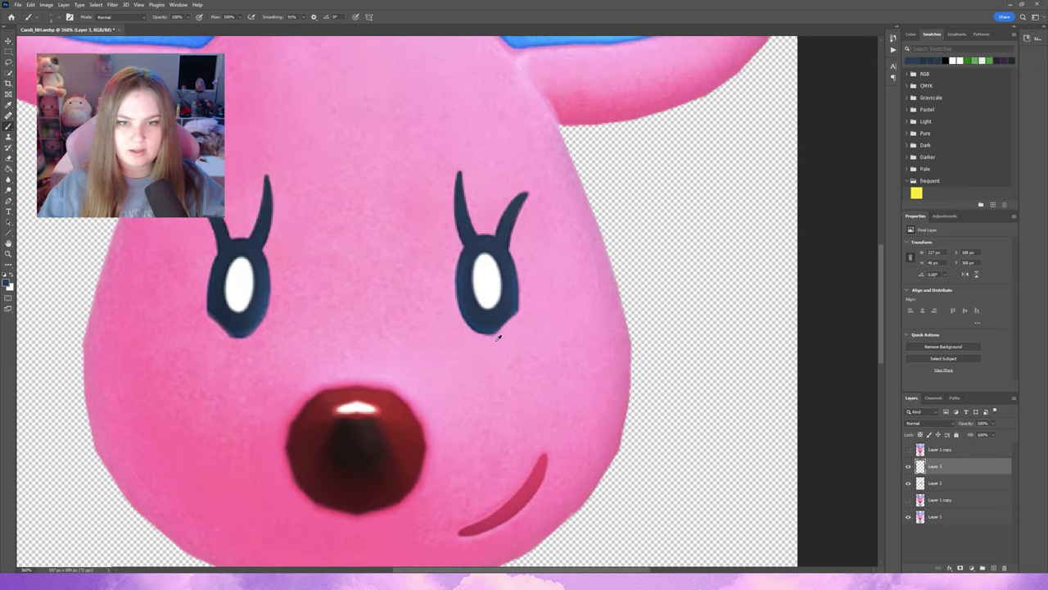
{"action": "scroll", "coordinate": [491, 323], "scroll_direction": "up", "scroll_amount": 2}
{"action": "scroll", "coordinate": [484, 324], "scroll_direction": "up", "scroll_amount": 2}
{"action": "scroll", "coordinate": [449, 325], "scroll_direction": "up", "scroll_amount": 2}
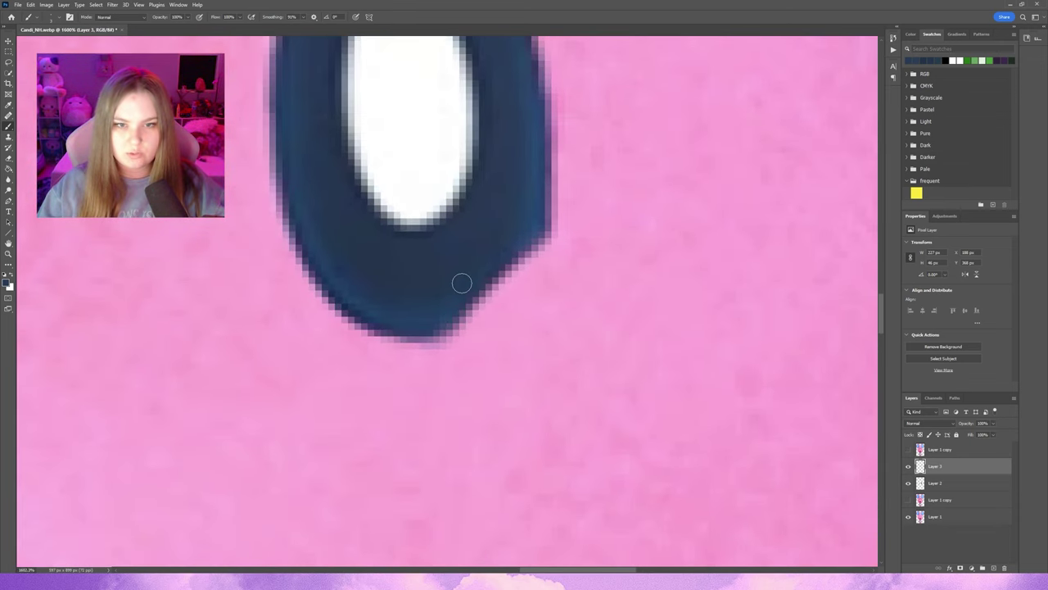
{"action": "scroll", "coordinate": [409, 281], "scroll_direction": "down", "scroll_amount": 3}
{"action": "scroll", "coordinate": [613, 304], "scroll_direction": "down", "scroll_amount": 4}
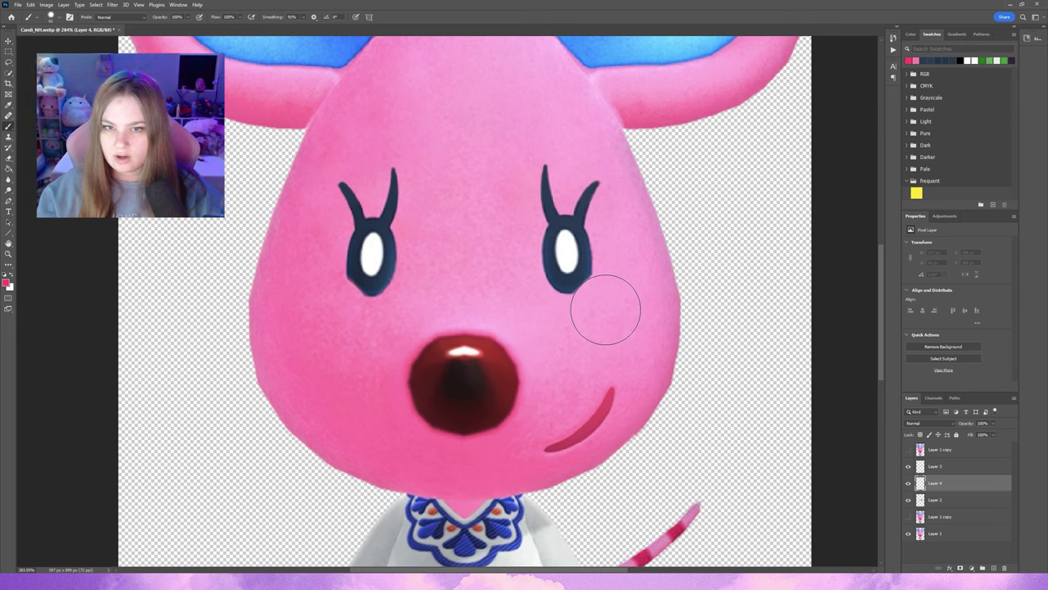
Dab a pink blush spot on each cheek and lower the layer to about 50% opacity.
{"action": "left_click", "coordinate": [608, 307]}
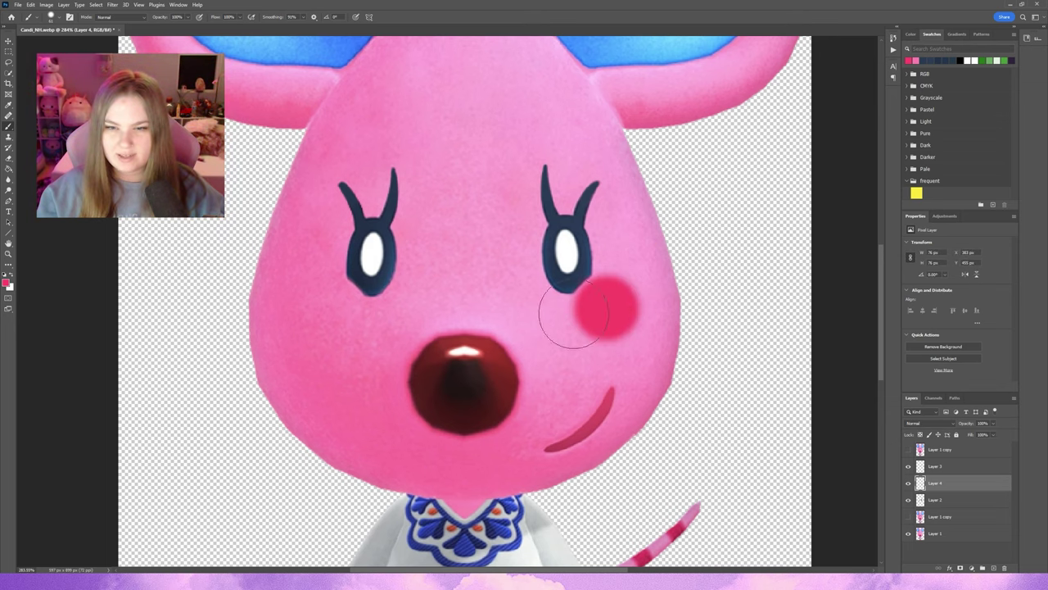
{"action": "left_click", "coordinate": [330, 309]}
{"action": "scroll", "coordinate": [732, 281], "scroll_direction": "down", "scroll_amount": 5}
{"action": "scroll", "coordinate": [531, 326], "scroll_direction": "up", "scroll_amount": 2}
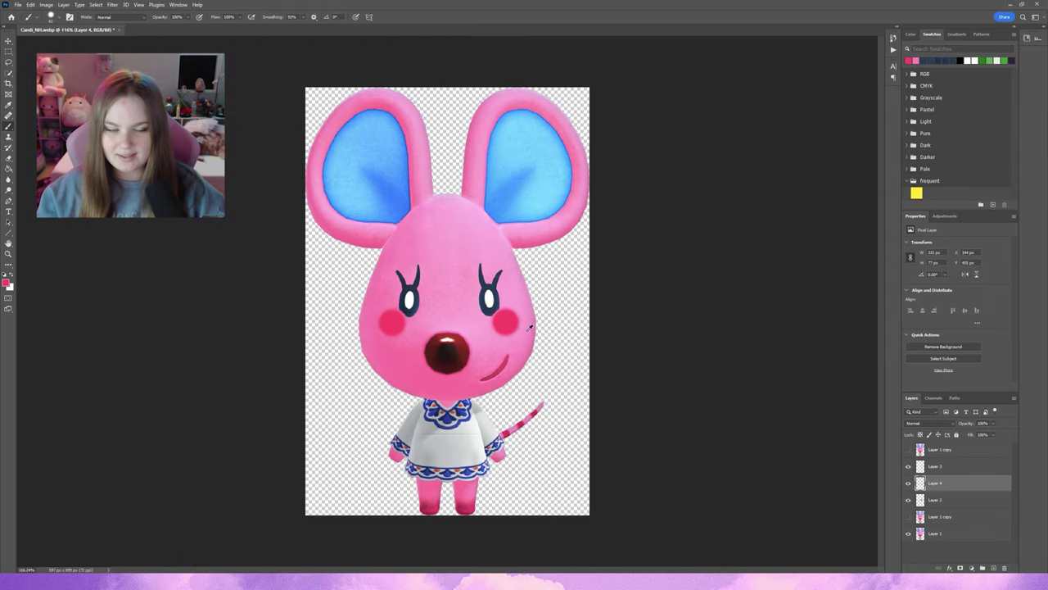
{"action": "scroll", "coordinate": [580, 362], "scroll_direction": "up", "scroll_amount": 1}
{"action": "scroll", "coordinate": [577, 361], "scroll_direction": "up", "scroll_amount": 1}
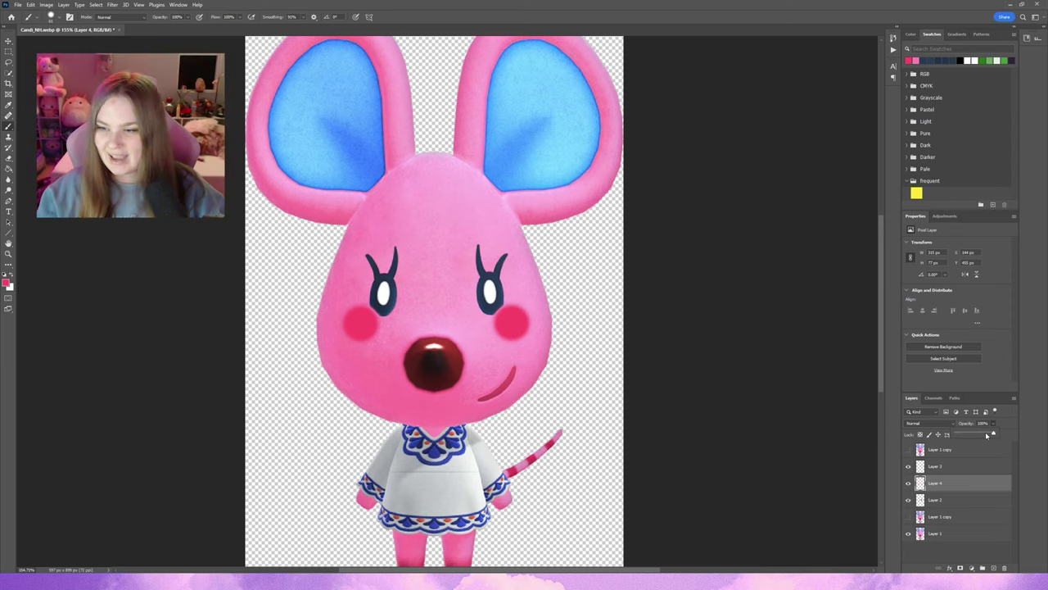
{"action": "left_click_drag", "start_coordinate": [989, 434], "coordinate": [974, 434]}
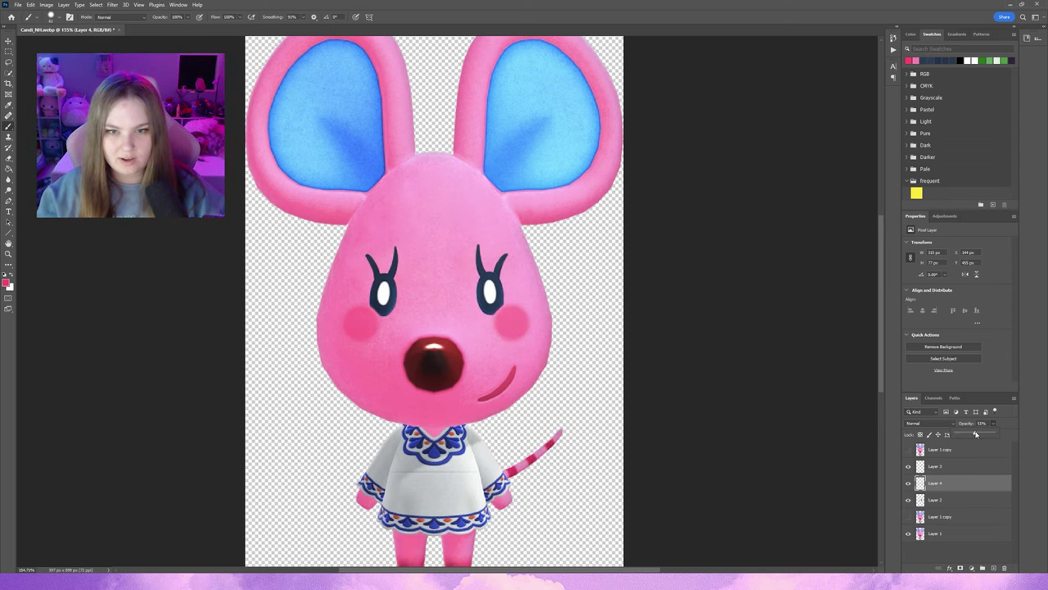
Undo the blush opacity and both dabs, then soften the brush.
{"action": "key", "text": "ctrl+z"}
{"action": "scroll", "coordinate": [573, 361], "scroll_direction": "up", "scroll_amount": 1}
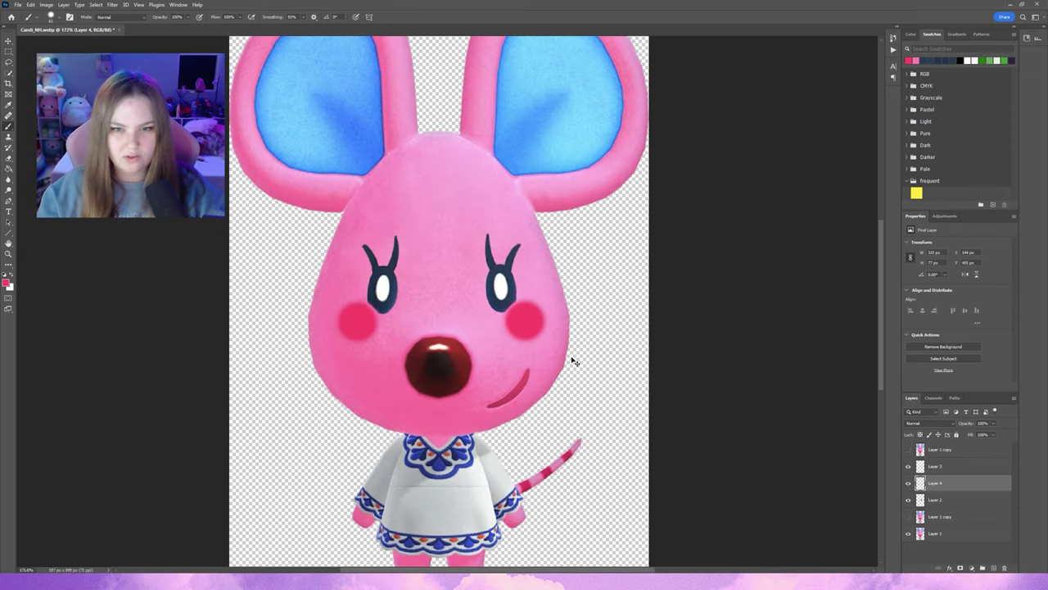
{"action": "key", "text": "ctrl+z"}
{"action": "key", "text": "ctrl+z"}
{"action": "left_click", "coordinate": [60, 17]}
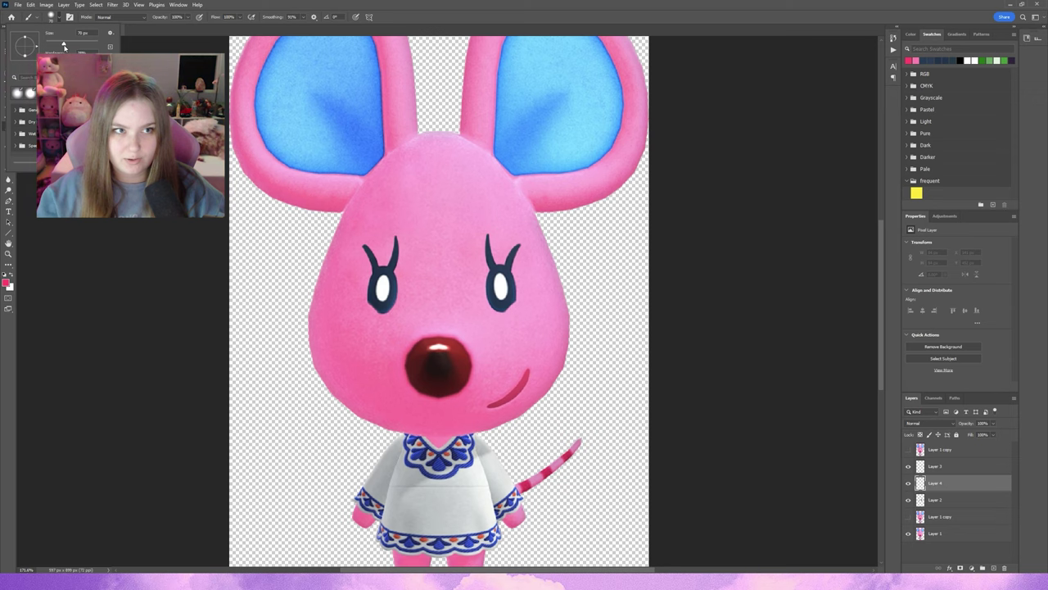
{"action": "left_click", "coordinate": [63, 18]}
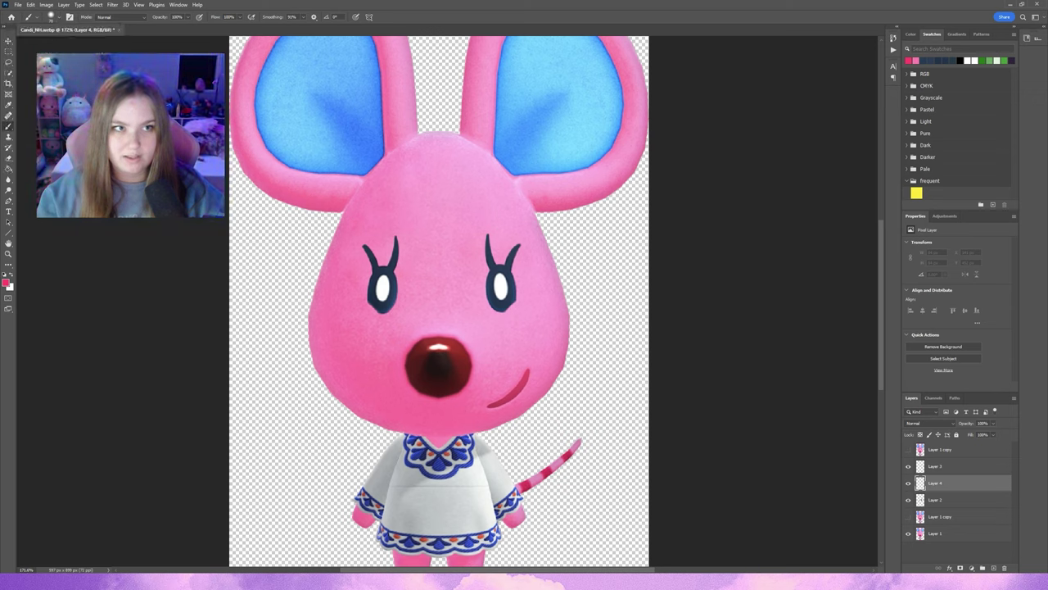
Dab soft pink blush on both cheeks and fade the layer to 38% opacity.
{"action": "left_click", "coordinate": [356, 322]}
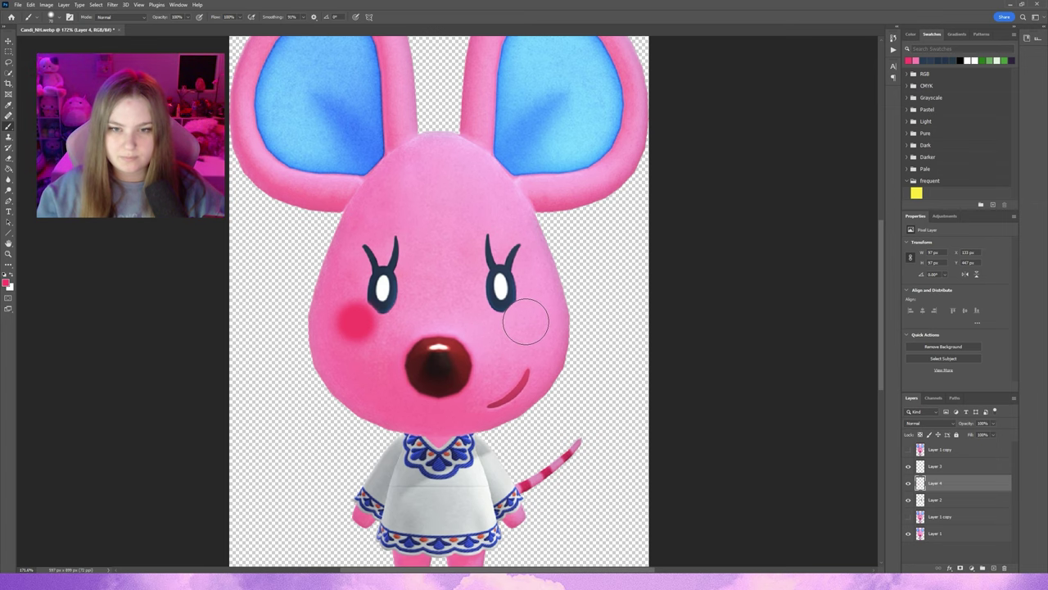
{"action": "left_click", "coordinate": [526, 322]}
{"action": "scroll", "coordinate": [723, 271], "scroll_direction": "down", "scroll_amount": 5}
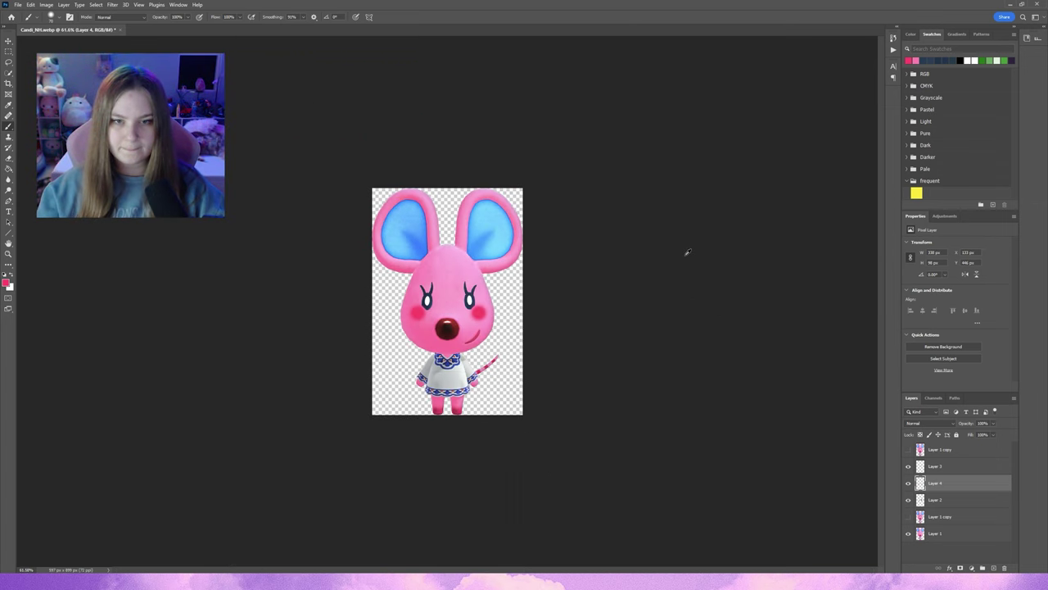
{"action": "scroll", "coordinate": [447, 302], "scroll_direction": "up", "scroll_amount": 3}
{"action": "scroll", "coordinate": [565, 311], "scroll_direction": "up", "scroll_amount": 3}
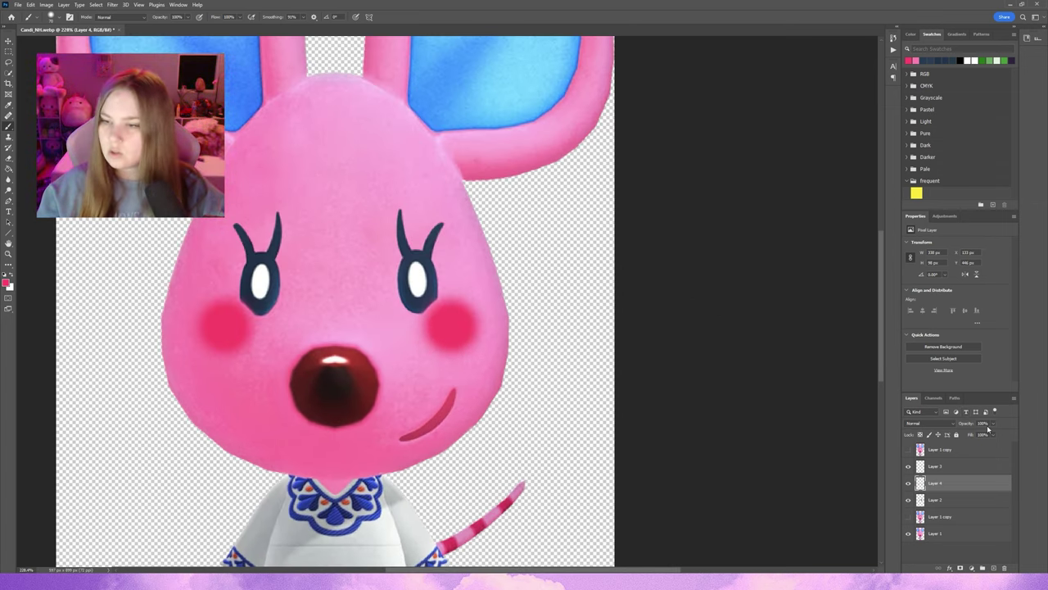
{"action": "left_click", "coordinate": [993, 423]}
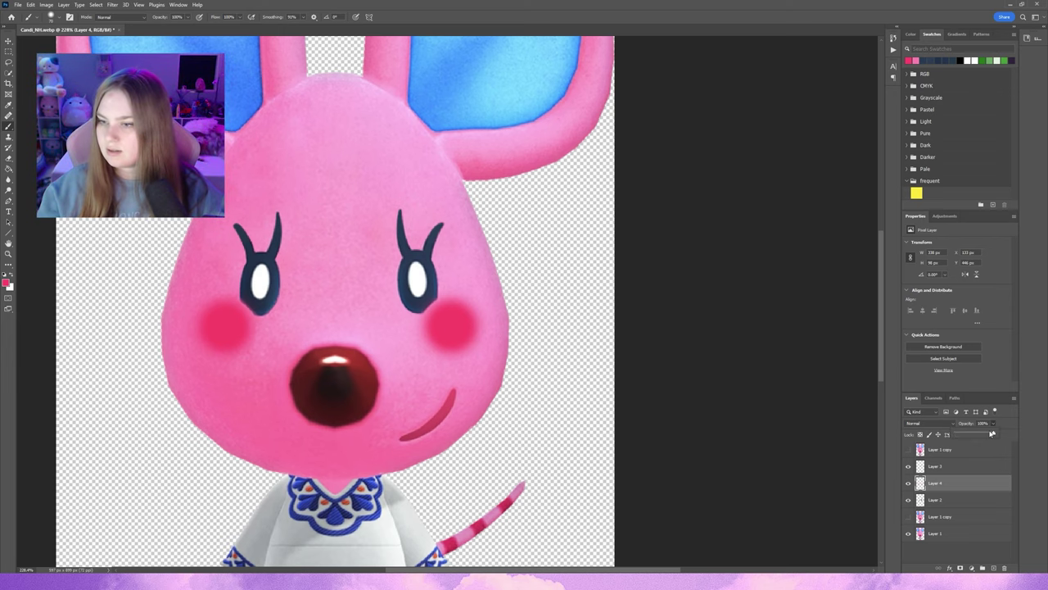
{"action": "left_click_drag", "start_coordinate": [992, 433], "coordinate": [970, 434]}
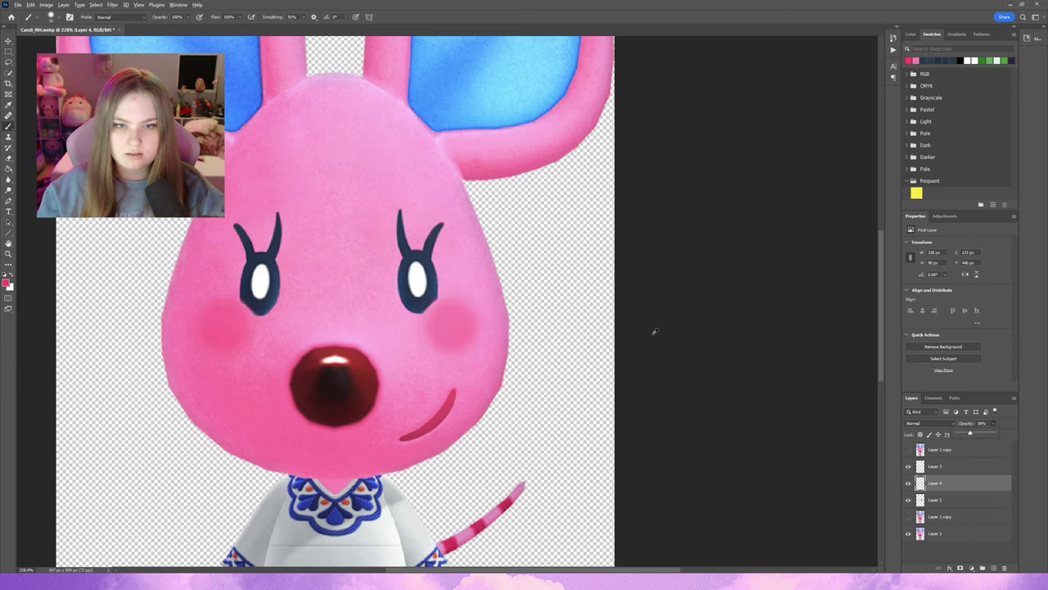
{"action": "scroll", "coordinate": [608, 309], "scroll_direction": "down", "scroll_amount": 3}
{"action": "scroll", "coordinate": [627, 300], "scroll_direction": "down", "scroll_amount": 1}
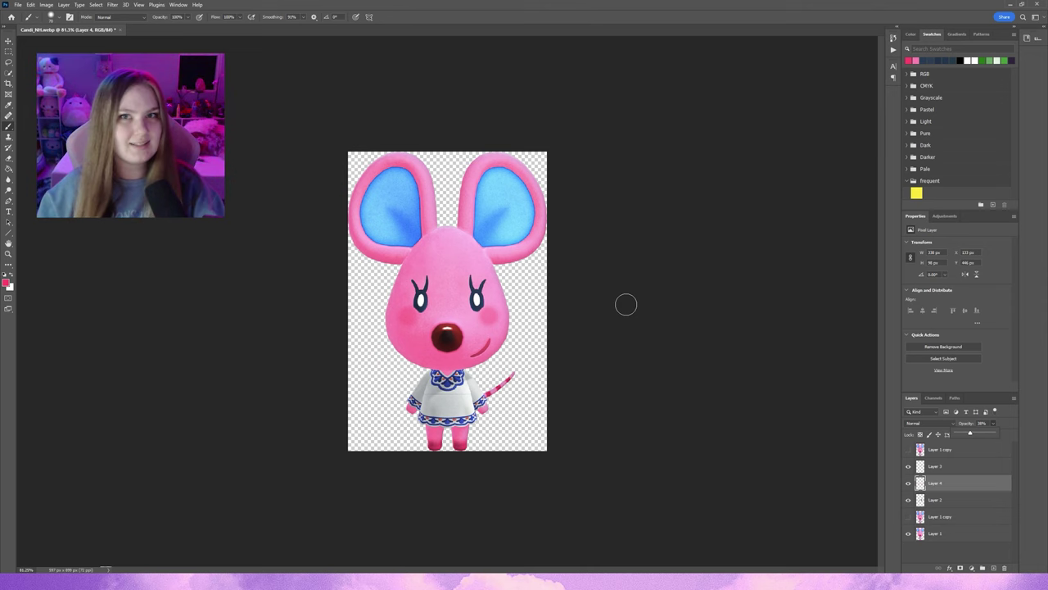
{"action": "scroll", "coordinate": [588, 298], "scroll_direction": "up", "scroll_amount": 1}
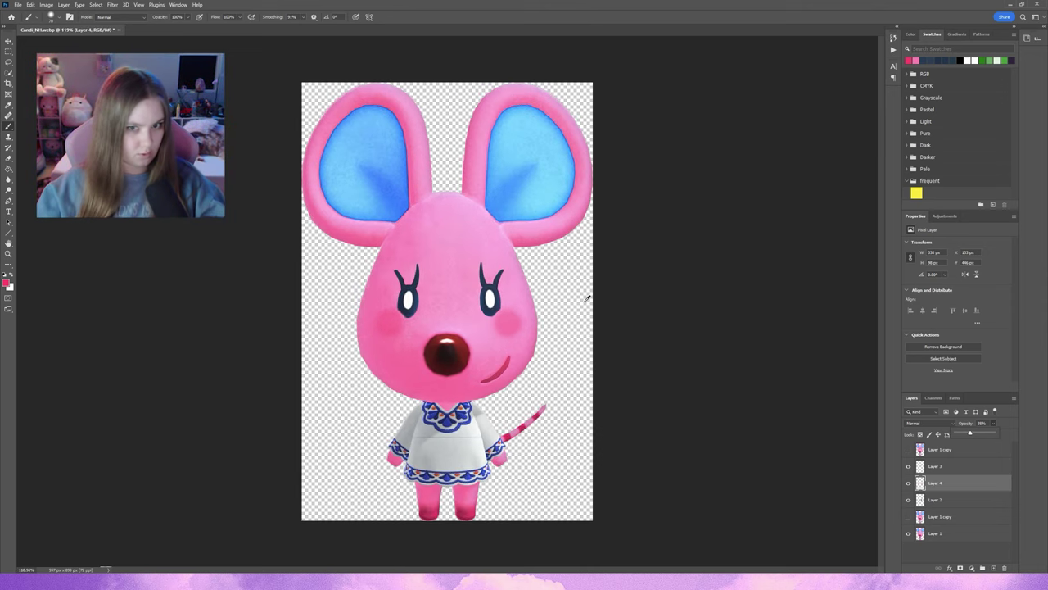
Add empty Layer 5 above the blush layer with Shift+Ctrl+N.
{"action": "key", "text": "ctrl+shift+alt+n"}
{"action": "scroll", "coordinate": [462, 229], "scroll_direction": "up", "scroll_amount": 2}
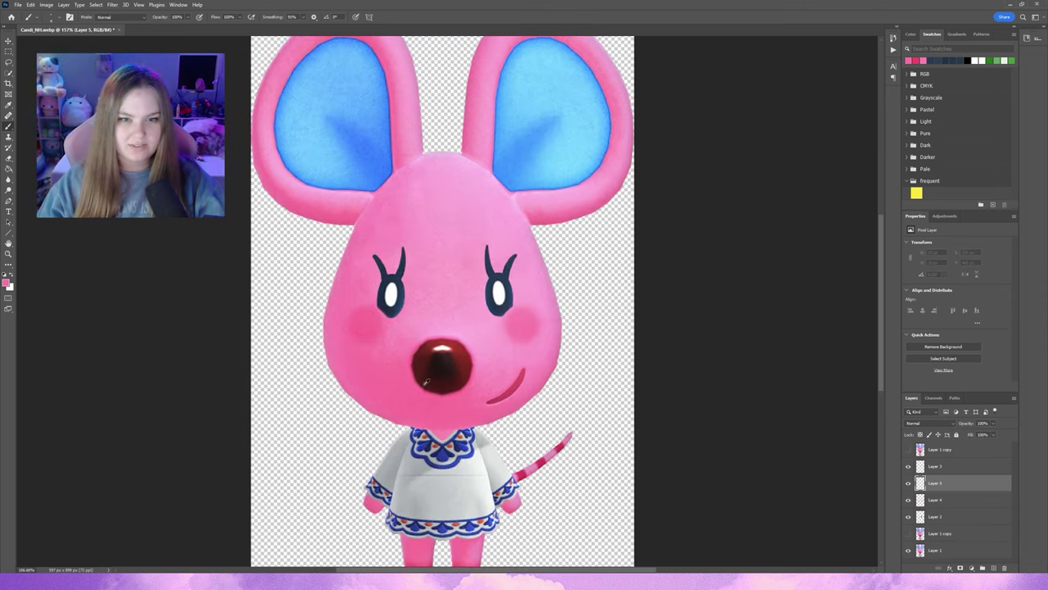
{"action": "scroll", "coordinate": [424, 381], "scroll_direction": "down", "scroll_amount": 1}
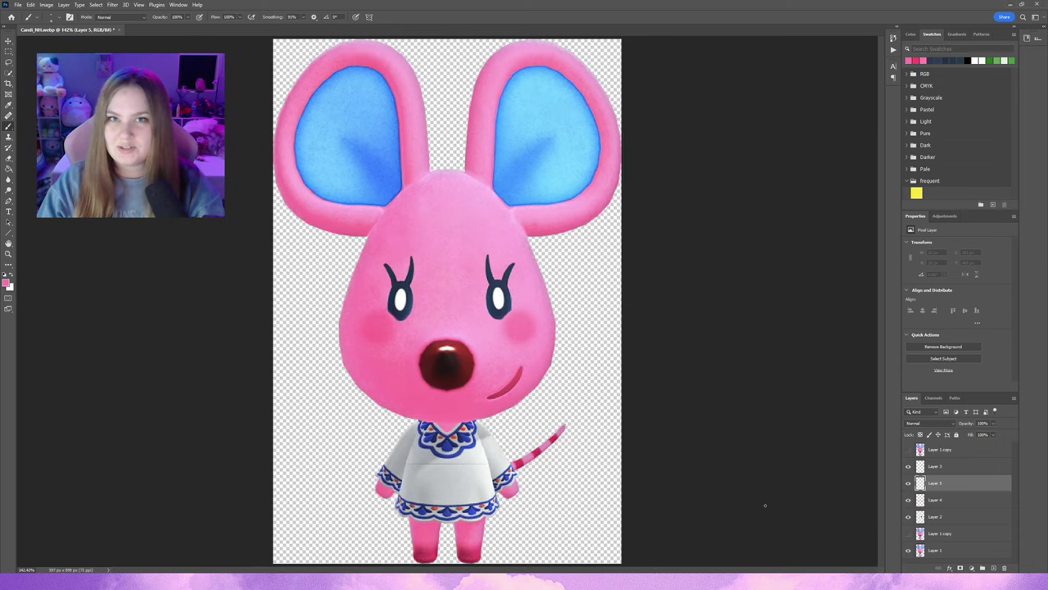